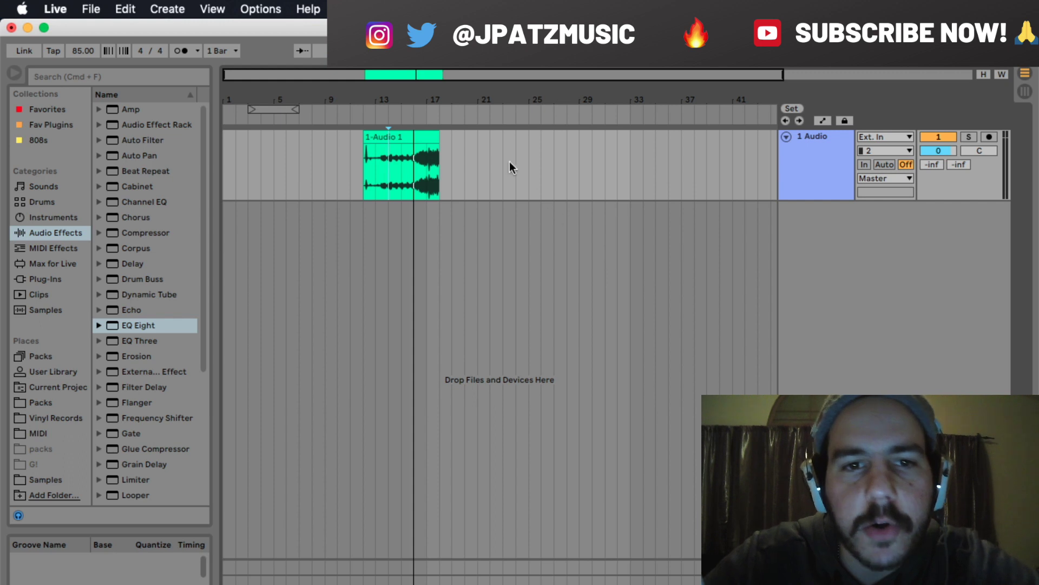
# Trim the recorded clip's quiet start to about bar 13.4 and extend the clip at bar 1 to about bar 4.75
pyautogui.moveTo(361, 103); pyautogui.dragTo(353, 98)
pyautogui.click(457, 173)
pyautogui.press('space')
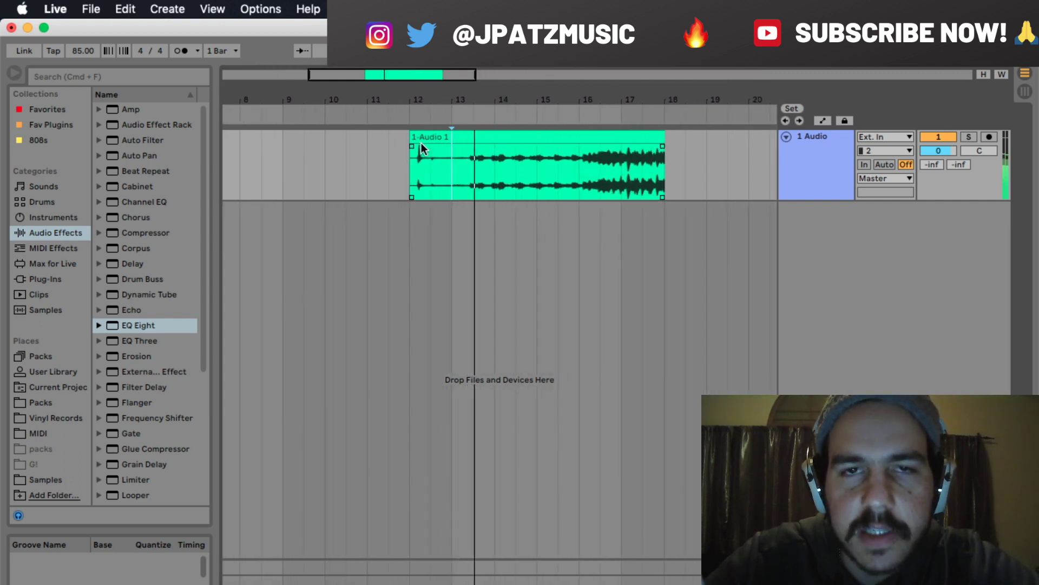
pyautogui.moveTo(412, 143); pyautogui.dragTo(469, 142)
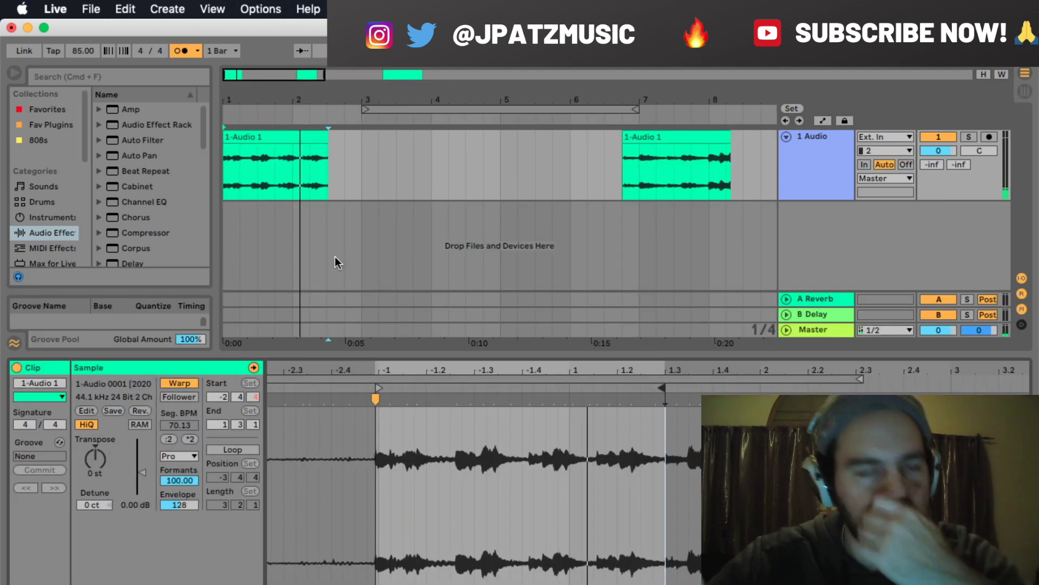
pyautogui.moveTo(321, 135); pyautogui.dragTo(486, 142)
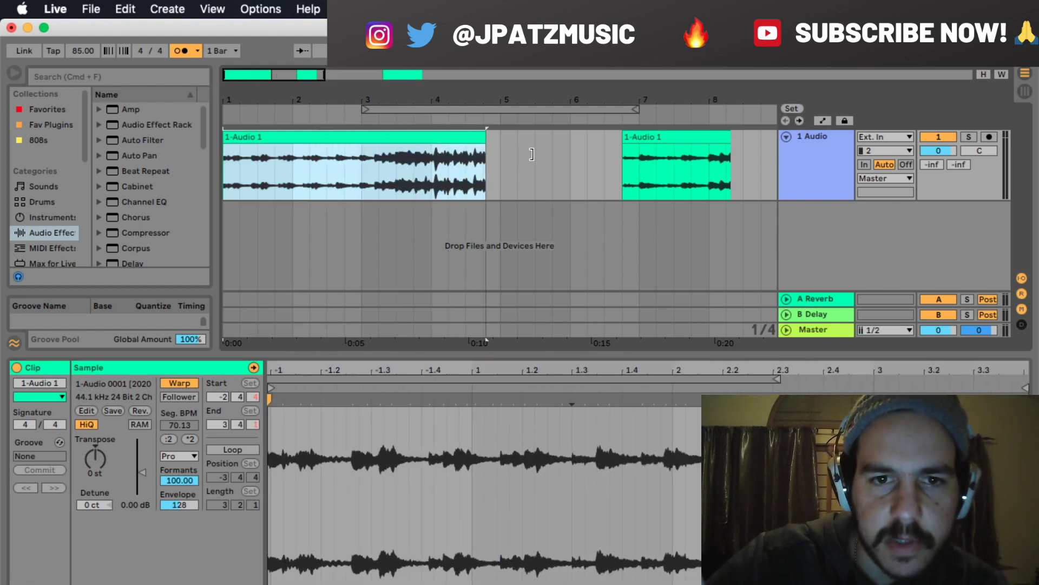
# Add a track with the Serato Sample plug-in and load the 1-Audio 0001 recording into it
pyautogui.click(183, 7)
pyautogui.click(177, 103)
pyautogui.scroll(-15, 122, 118)
pyautogui.scroll(3, 123, 118)
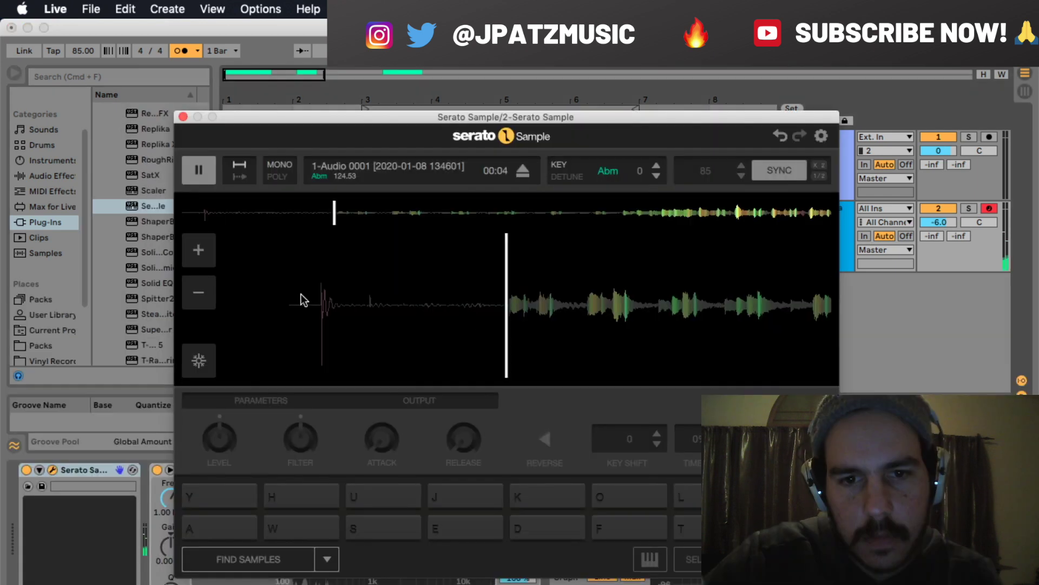
# Place the cue for pad 1 (A) at the start of the phrase and set the Serato track's volume to 0
pyautogui.click(197, 254)
pyautogui.click(197, 254)
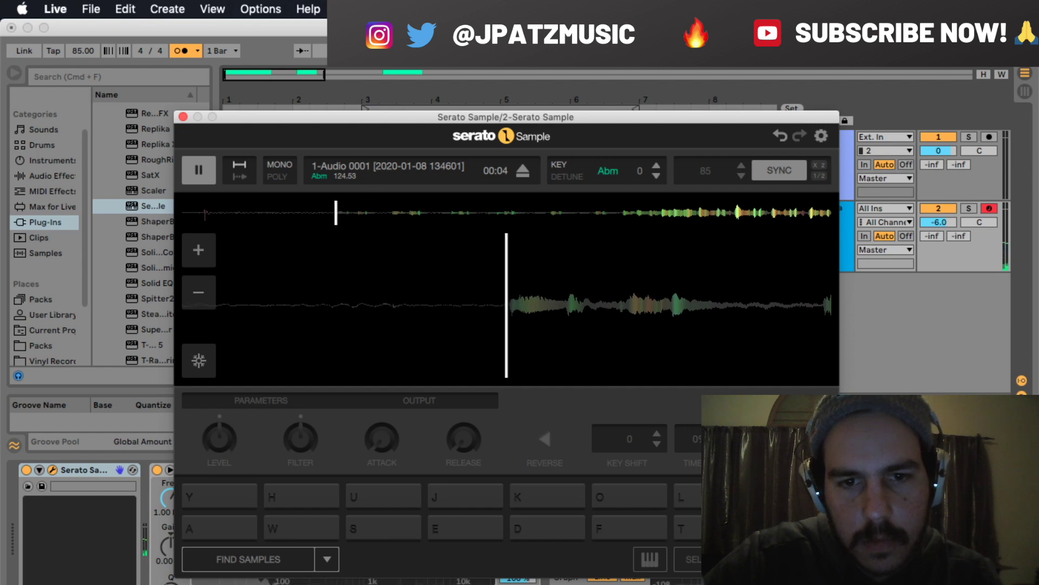
pyautogui.press('a')
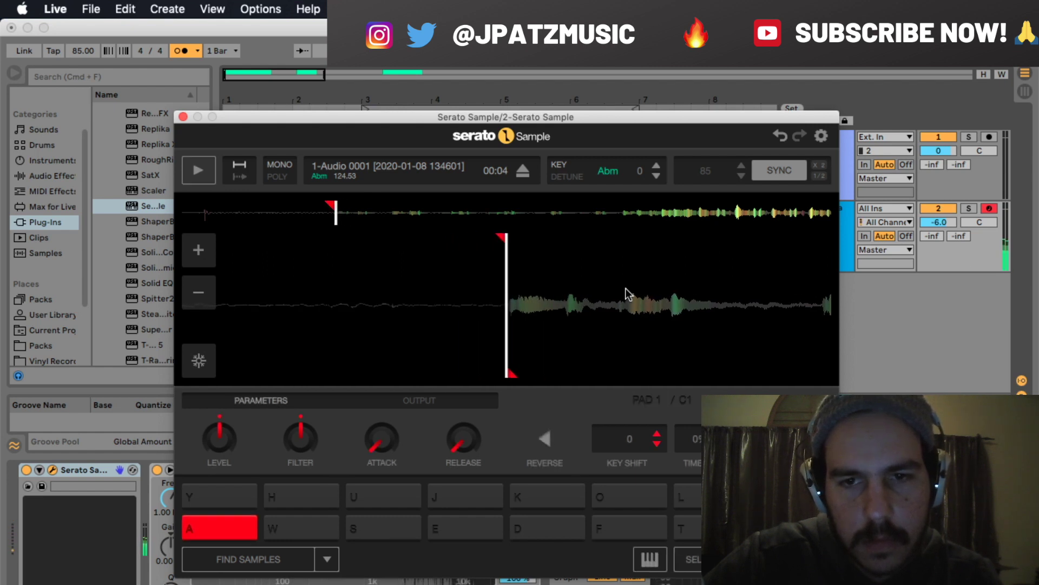
pyautogui.click(951, 222)
# Add the cue for pad 2 (W) and nudge its marker slightly later onto the second note's onset
pyautogui.press('w')
pyautogui.press('a')
pyautogui.press('w')
pyautogui.click(505, 231)
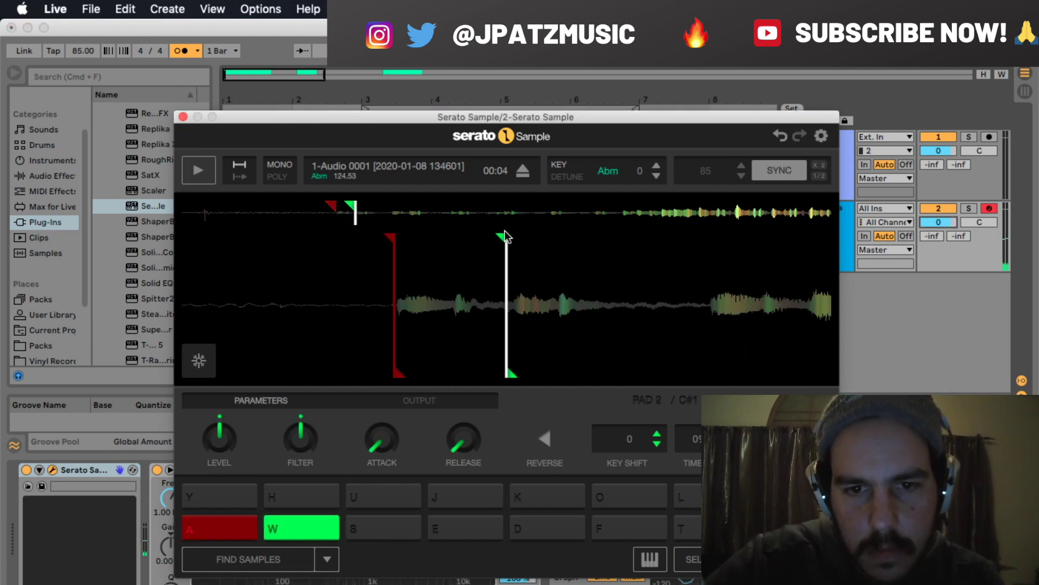
pyautogui.moveTo(505, 237); pyautogui.dragTo(514, 245)
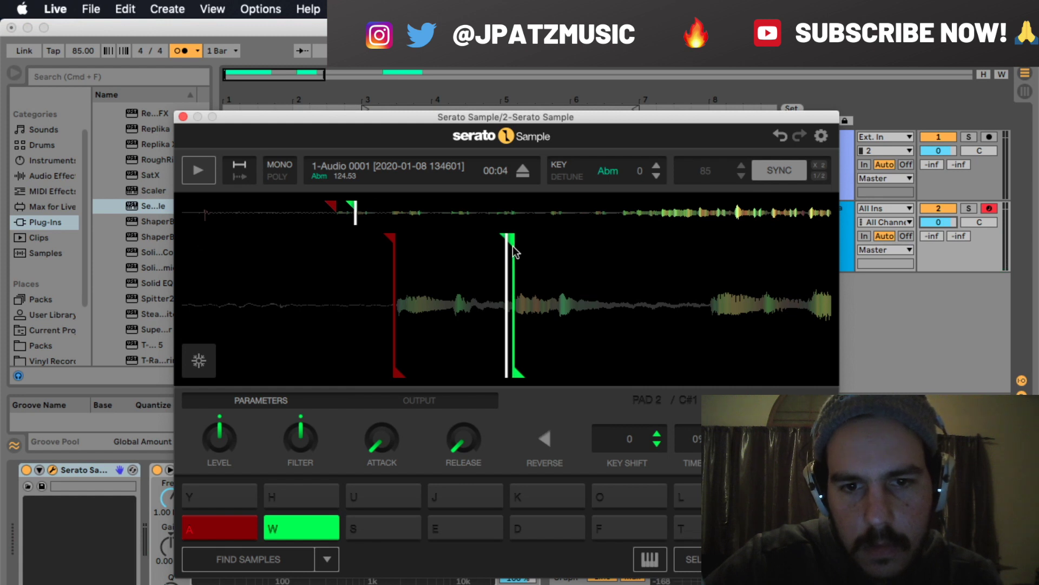
pyautogui.press('w')
pyautogui.press('w')
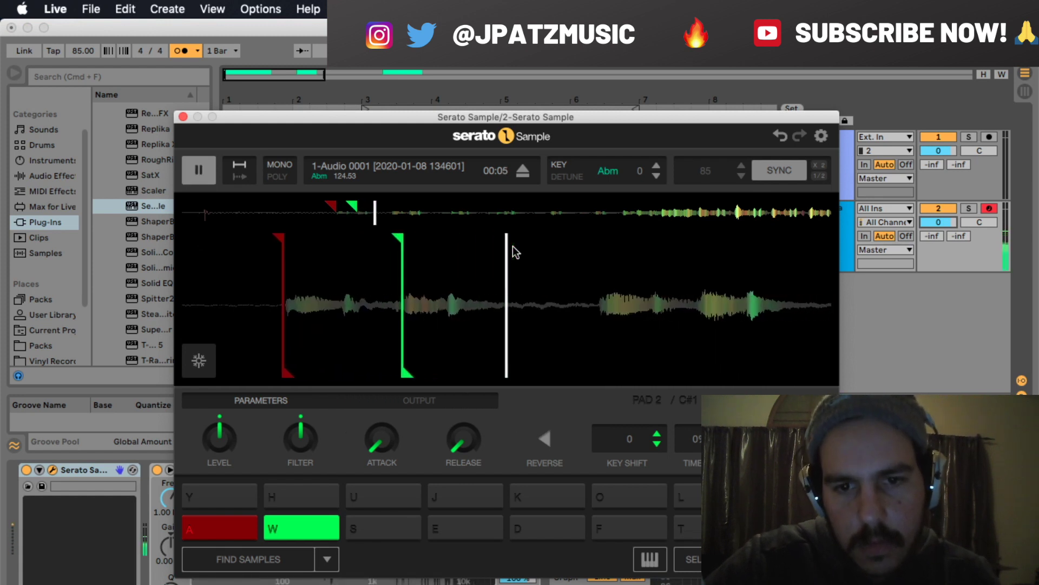
# Add the cue for pad 3 (S) after the second note and audition that slice
pyautogui.press('s')
pyautogui.press('s')
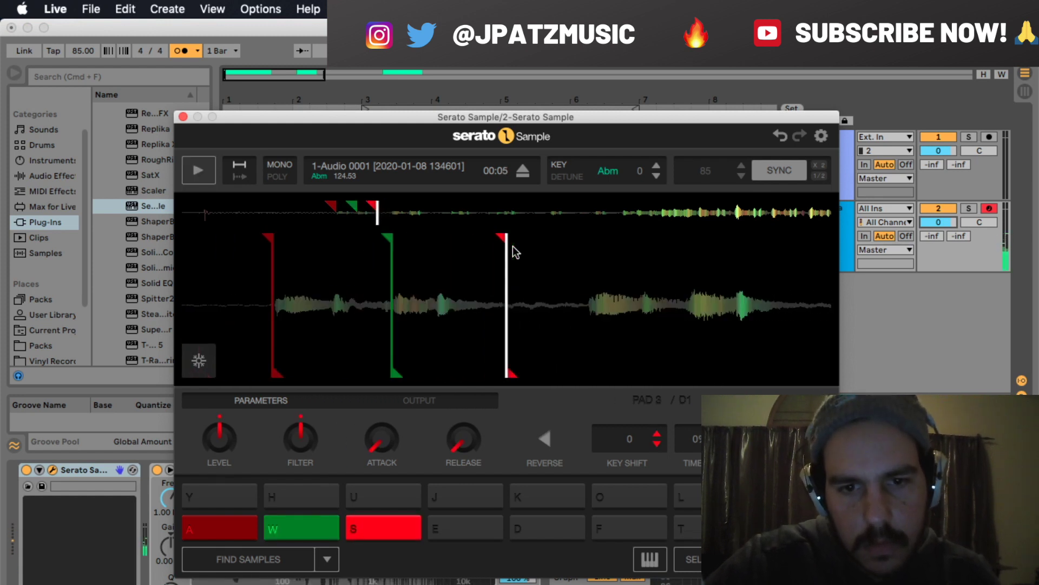
pyautogui.press('s')
pyautogui.press('s')
pyautogui.press('s')
pyautogui.press('s')
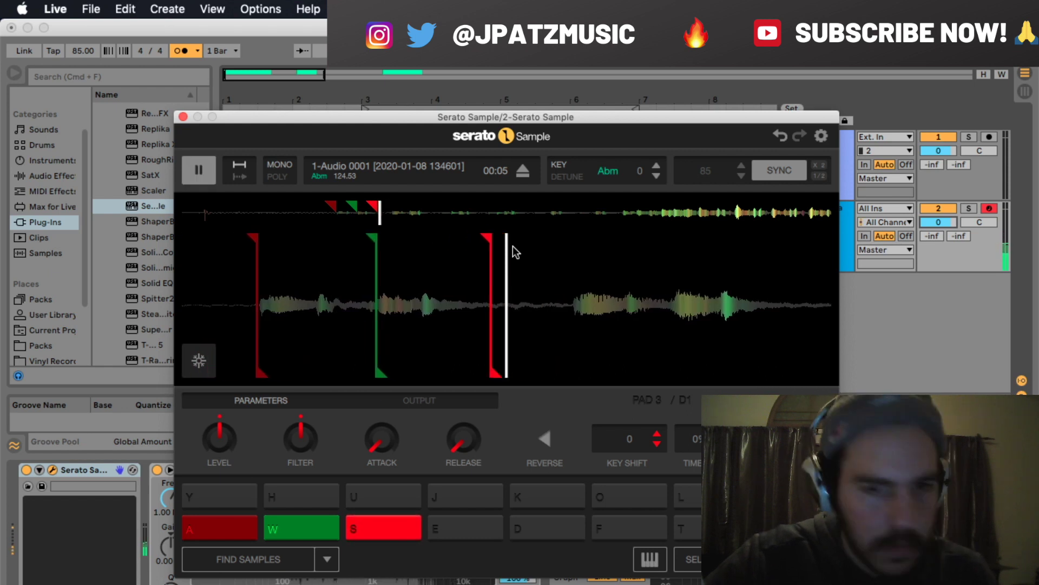
# Place the cues for pads 4 and 5 (E and D) on the next two notes of the sample
pyautogui.press('e')
pyautogui.press('e')
pyautogui.press('e')
pyautogui.press('e')
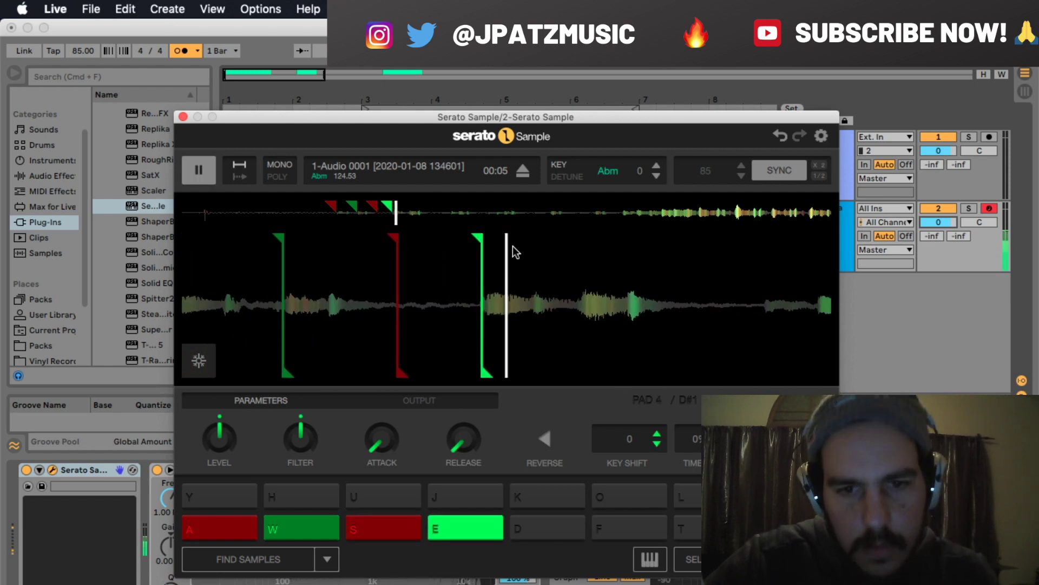
pyautogui.press('d')
pyautogui.press('d')
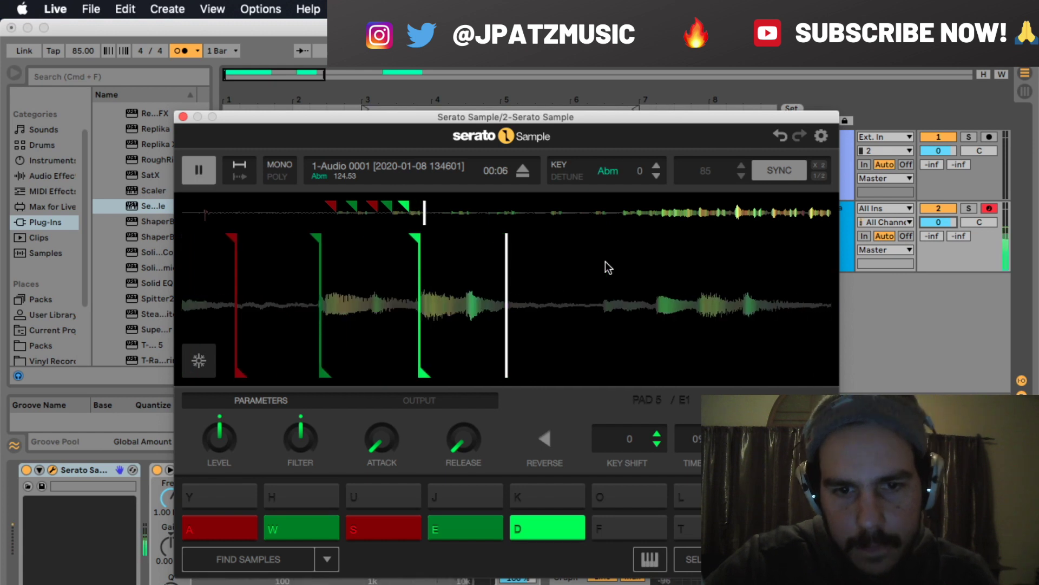
# Place the cues for pads 6 to 8 (F, T and G) on the following notes
pyautogui.press('f')
pyautogui.press('t')
pyautogui.press('g')
pyautogui.press('t')
pyautogui.press('g')
pyautogui.scroll(2, 503, 237)
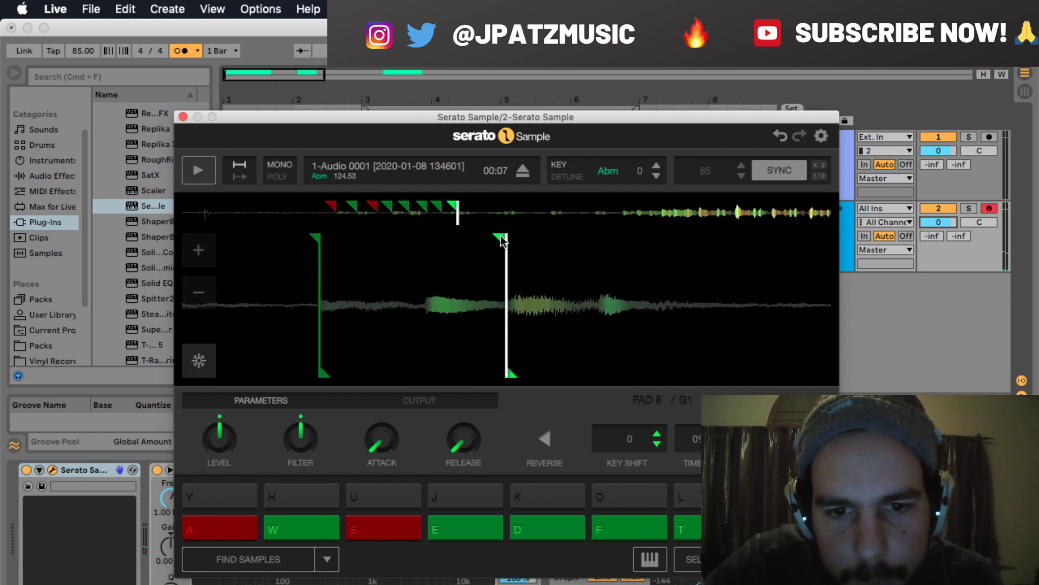
# Continue slicing the sample with cues for pads 9 to 13 (Y, H, U, J and K)
pyautogui.press('space')
pyautogui.press('y')
pyautogui.press('h')
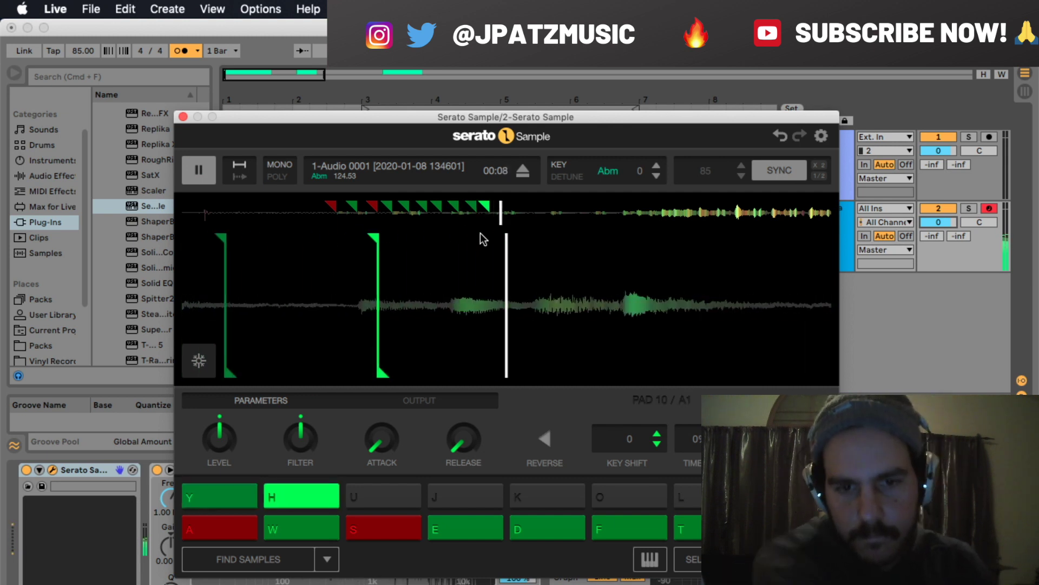
pyautogui.press('u')
pyautogui.press('space')
pyautogui.press('space')
pyautogui.press('j')
pyautogui.press('k')
pyautogui.press('space')
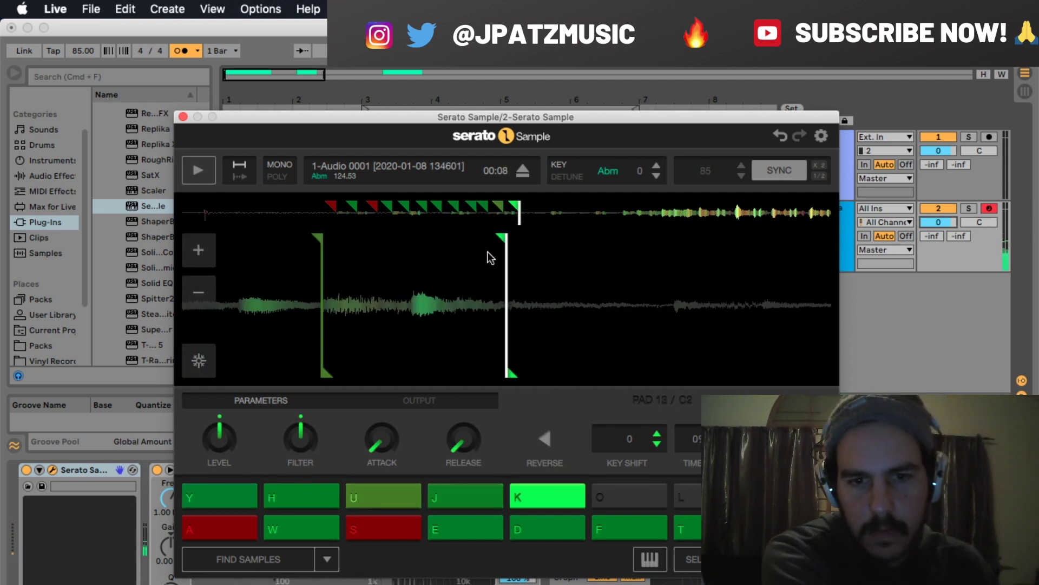
# Finish the slicing with cues for pads 14 to 16 (O, L and P)
pyautogui.press('space')
pyautogui.press('o')
pyautogui.press('k')
pyautogui.press('l')
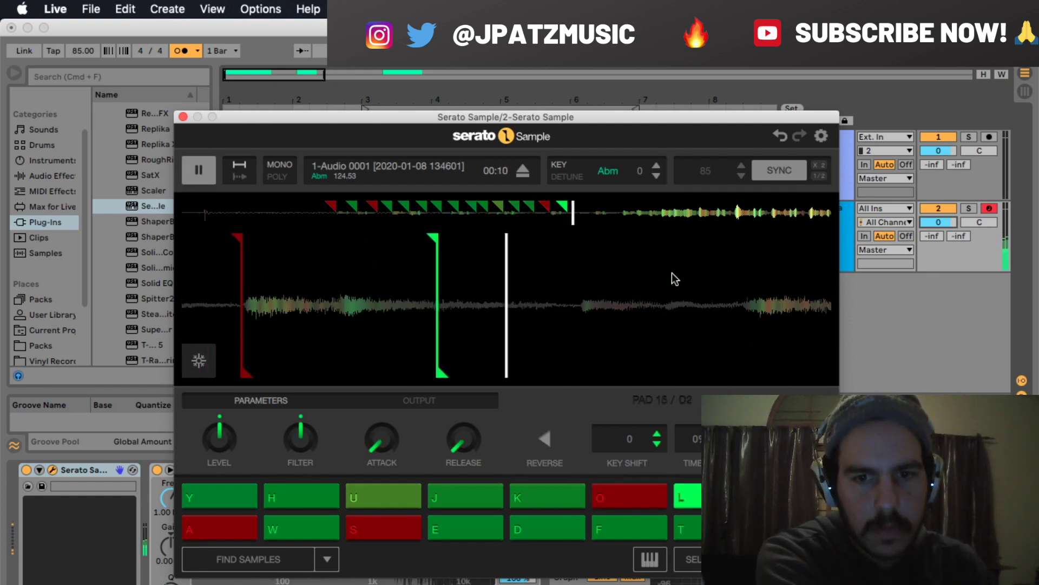
pyautogui.press('p')
pyautogui.press('space')
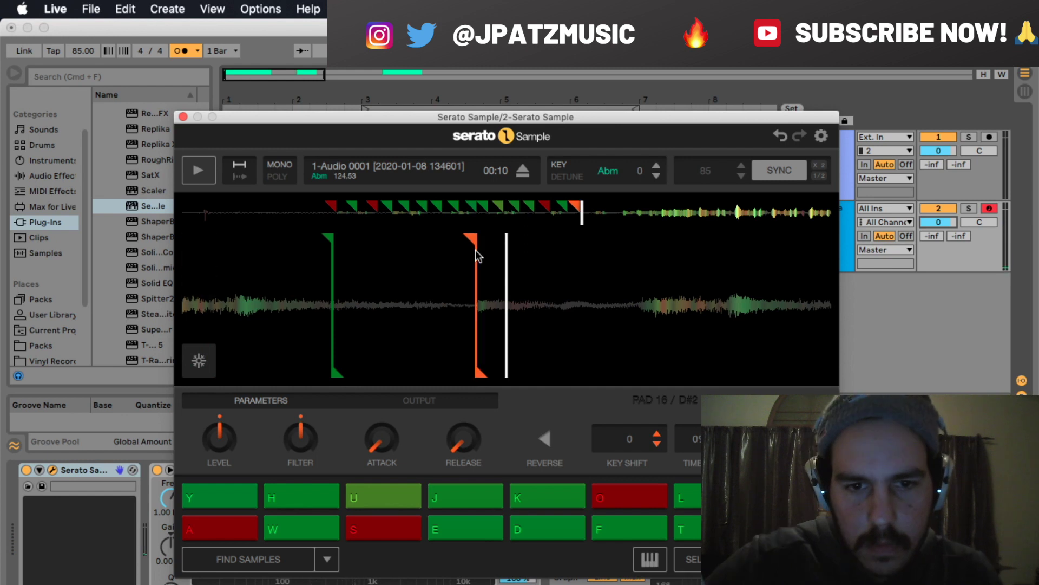
pyautogui.press('space')
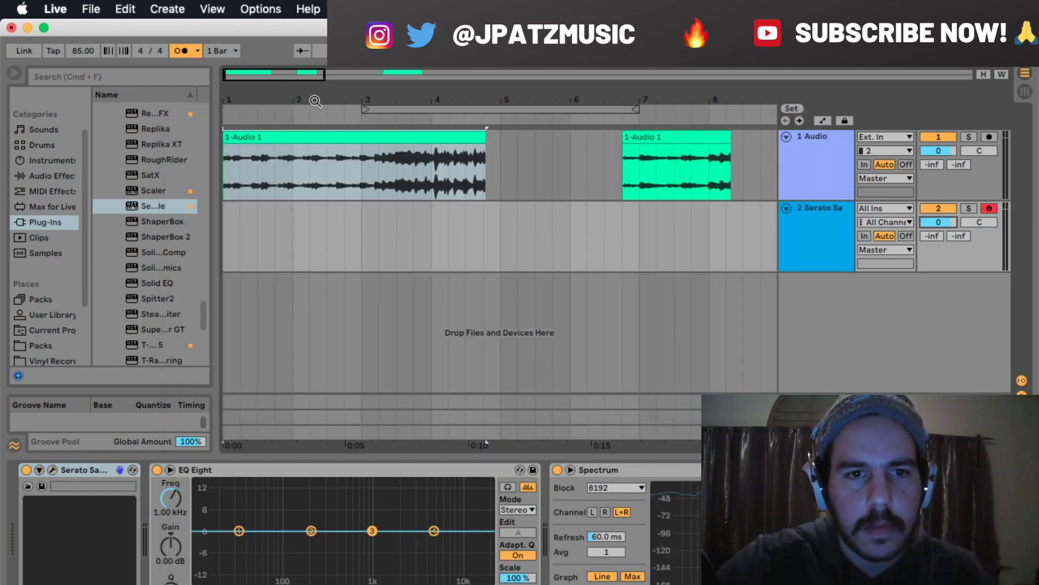
# Move the three audio clips on track 1 together so that the first starts at about bar 39
pyautogui.moveTo(316, 101); pyautogui.dragTo(315, 60)
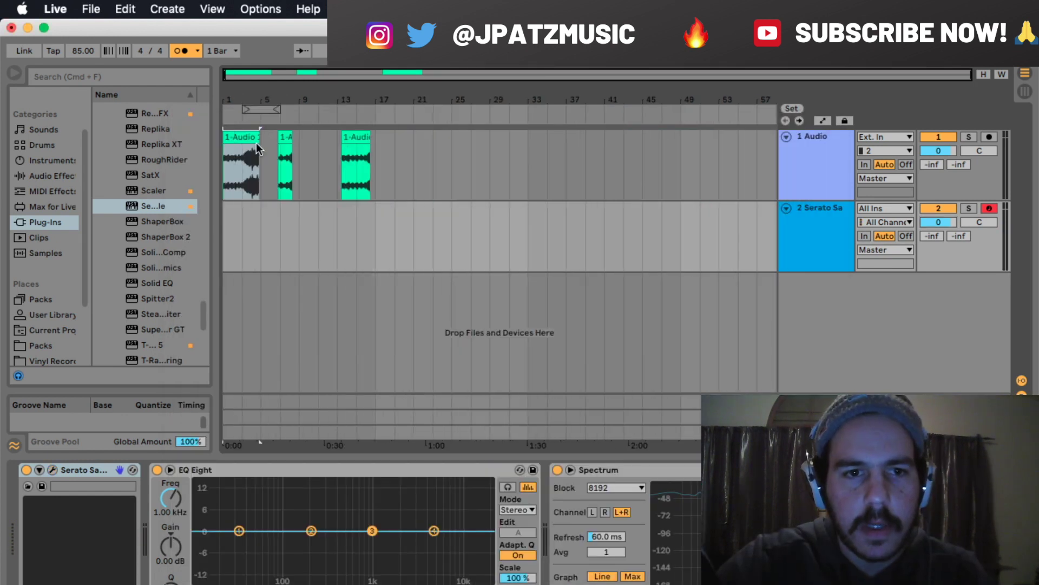
pyautogui.keyDown('shift'); pyautogui.click(358, 139); pyautogui.keyUp('shift')
pyautogui.moveTo(236, 133); pyautogui.dragTo(604, 193)
pyautogui.moveTo(264, 140); pyautogui.dragTo(90, 162)
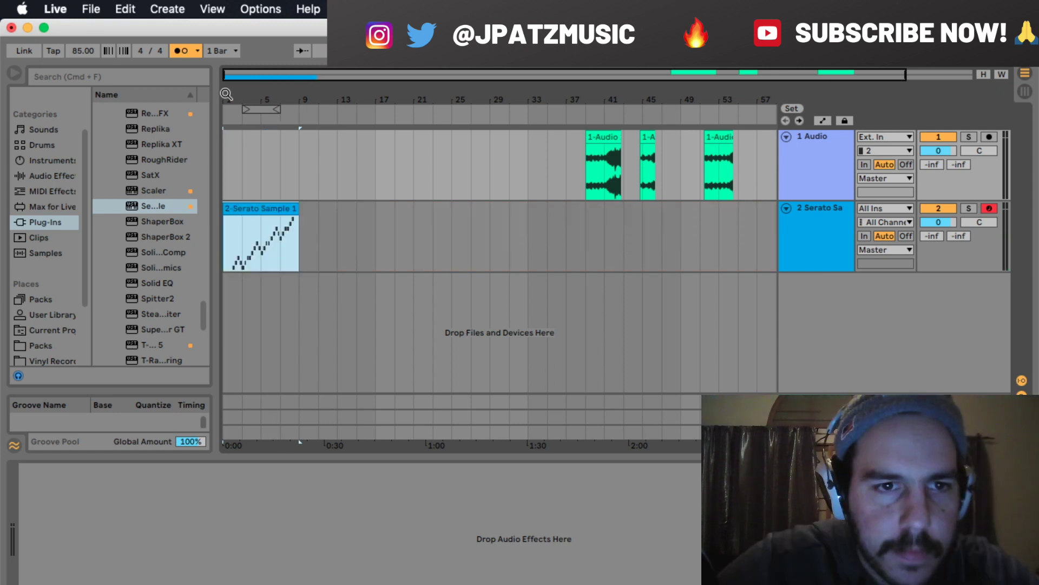
# Remove the empty first bar of the recorded Serato Sample MIDI clip and shift the remainder to bar 1
pyautogui.moveTo(224, 95); pyautogui.dragTo(226, 151)
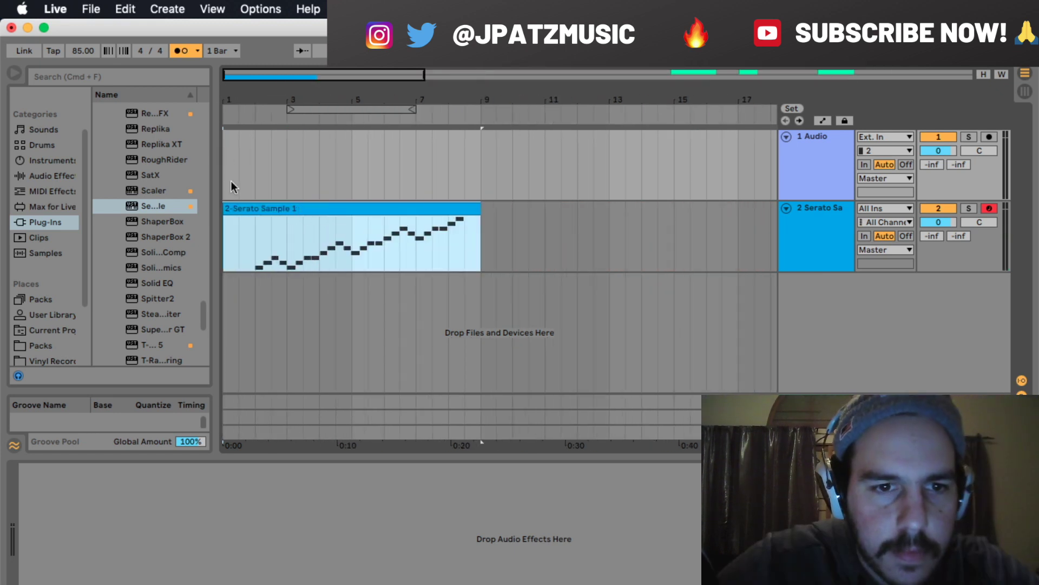
pyautogui.click(234, 208)
pyautogui.moveTo(225, 225); pyautogui.dragTo(242, 212)
# Open the Serato Sample clip's notes and audition the pattern from several points, including the clip's bar 4
pyautogui.press('space')
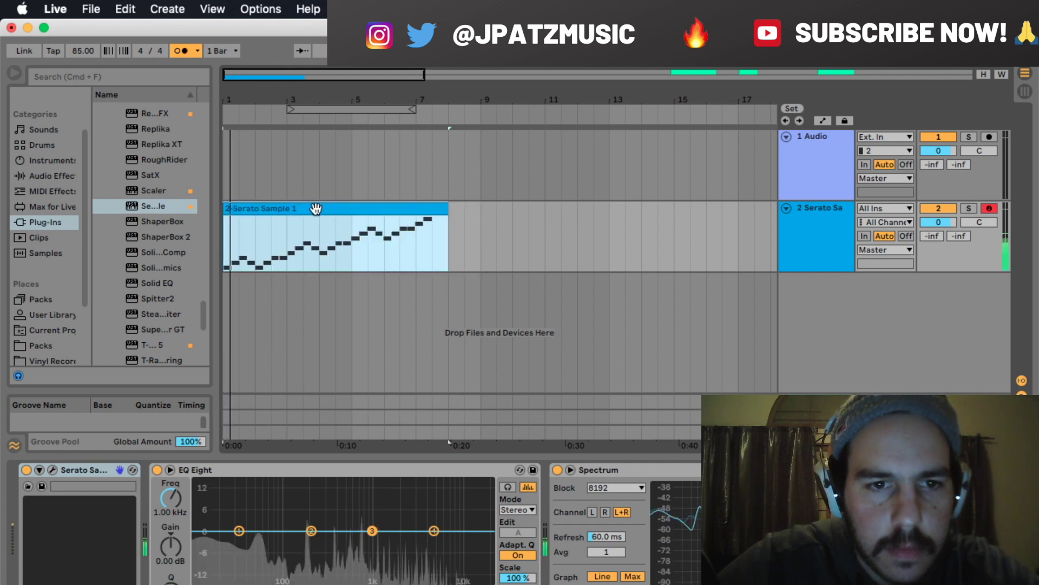
pyautogui.doubleClick(316, 209)
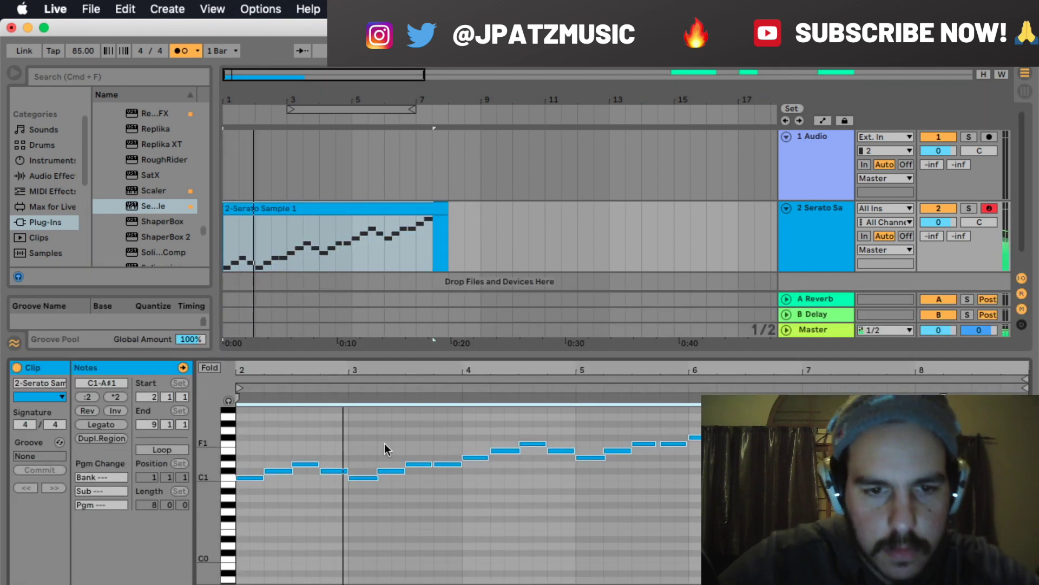
pyautogui.click(463, 489)
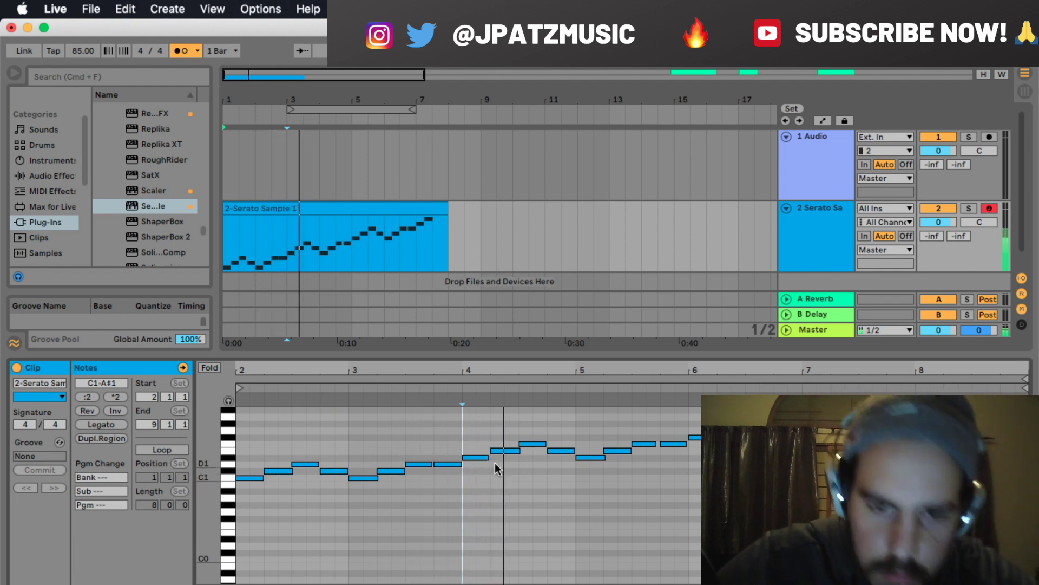
pyautogui.click(647, 481)
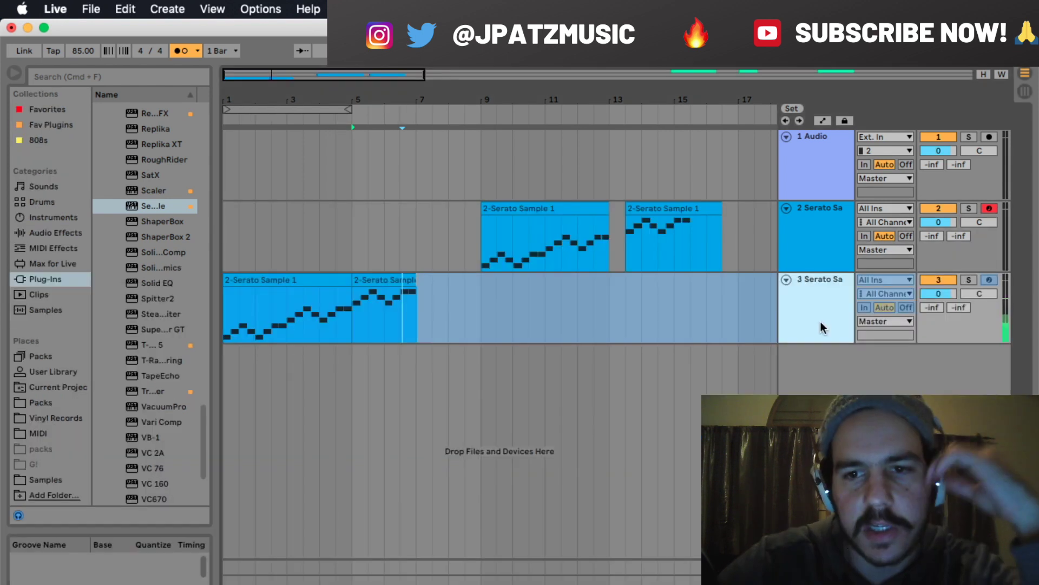
# Duplicate the frozen Serato Sample track 3 and place its two frozen clips on audio track 1 at bars 1 and 6
pyautogui.rightClick(821, 319)
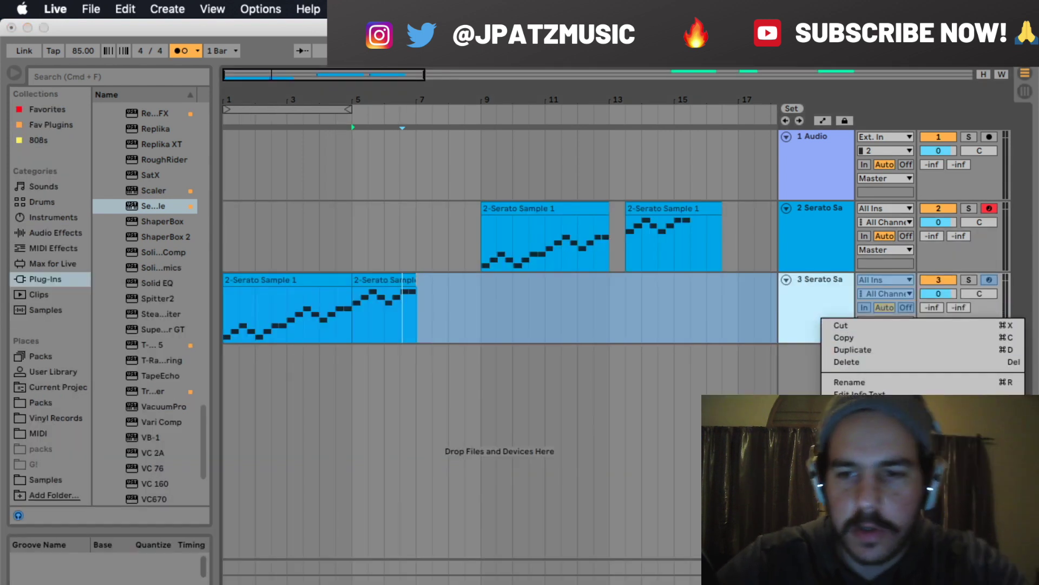
pyautogui.click(807, 319)
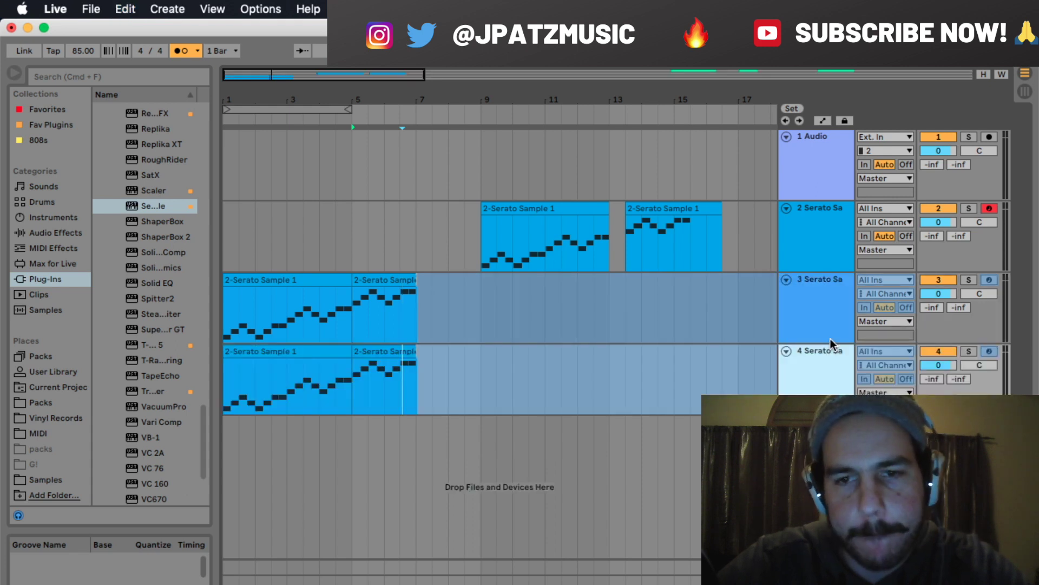
pyautogui.rightClick(826, 319)
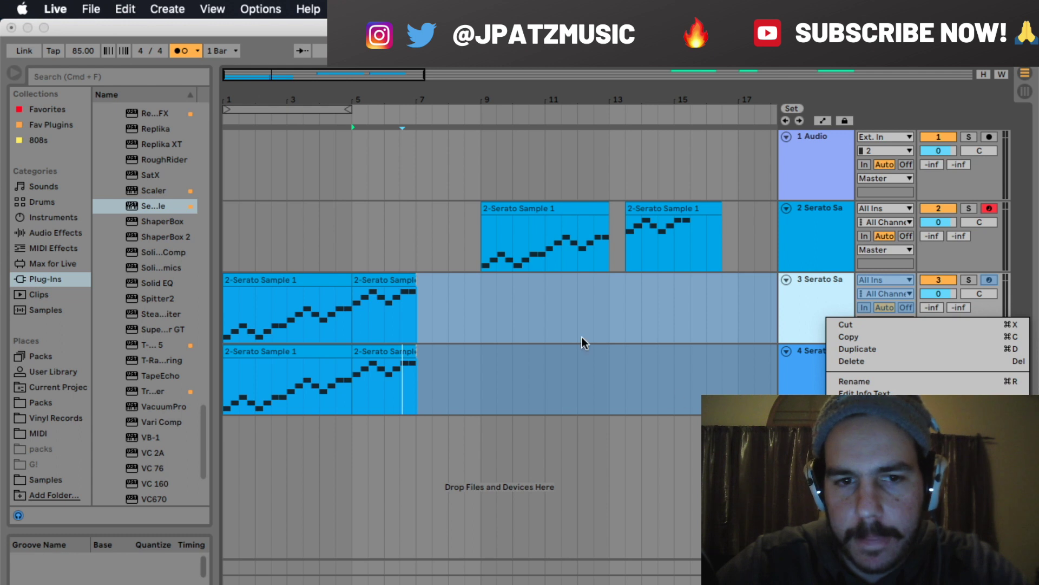
pyautogui.moveTo(317, 277); pyautogui.dragTo(297, 157)
pyautogui.moveTo(396, 279); pyautogui.dragTo(425, 163)
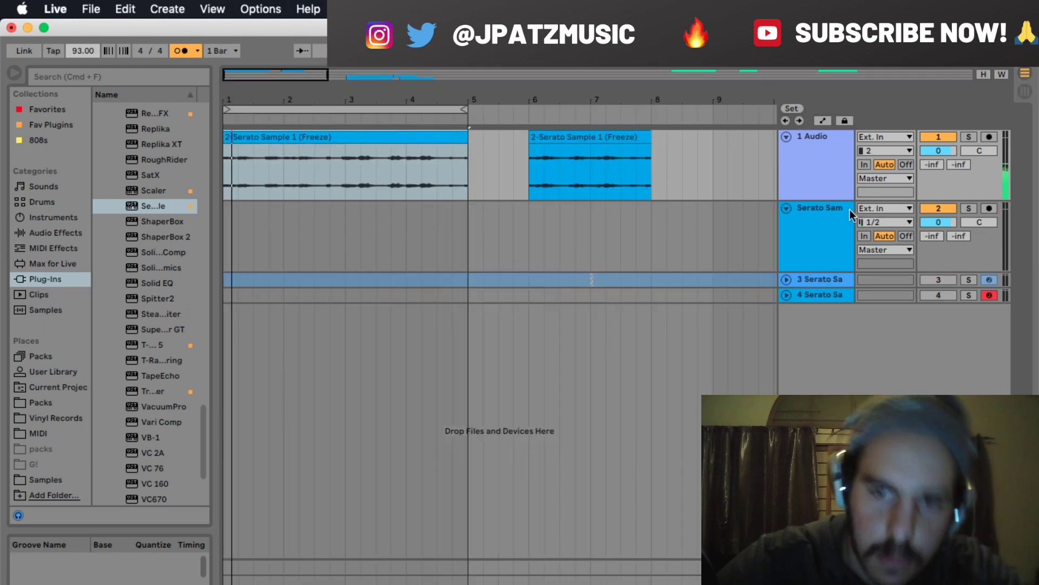
# Duplicate the empty Serato Sample audio track below track 1
pyautogui.click(824, 207)
pyautogui.press('super+d')
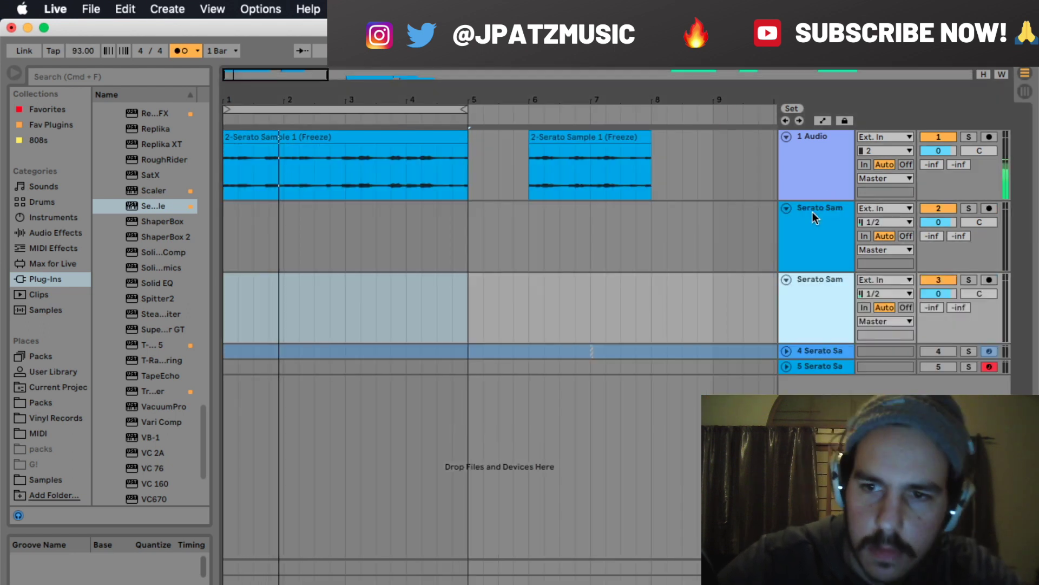
pyautogui.doubleClick(826, 225)
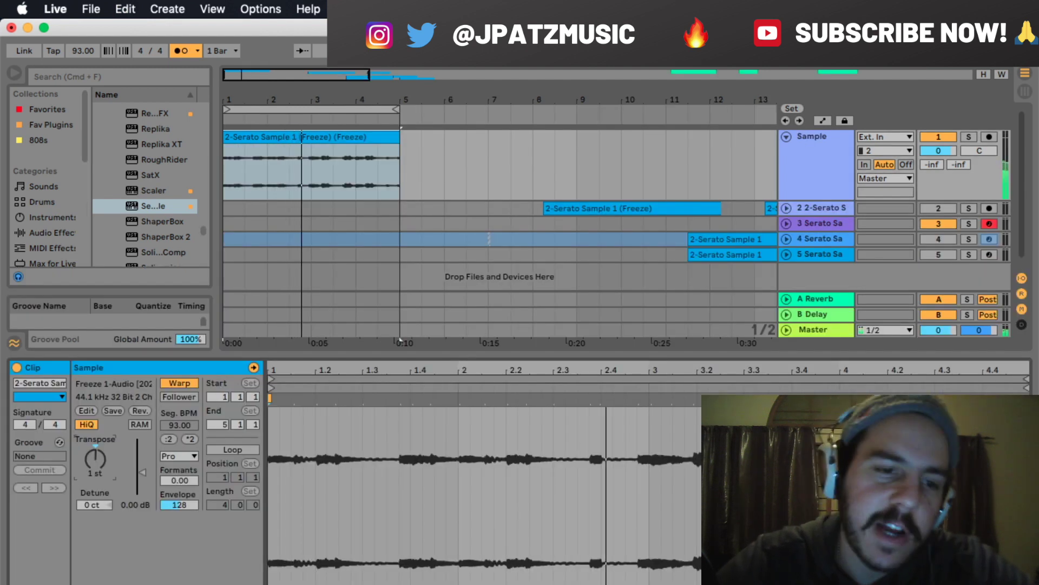
# Set the transposition of the frozen clip on the Sample track to -2 semitones
pyautogui.moveTo(95, 459); pyautogui.dragTo(95, 472)
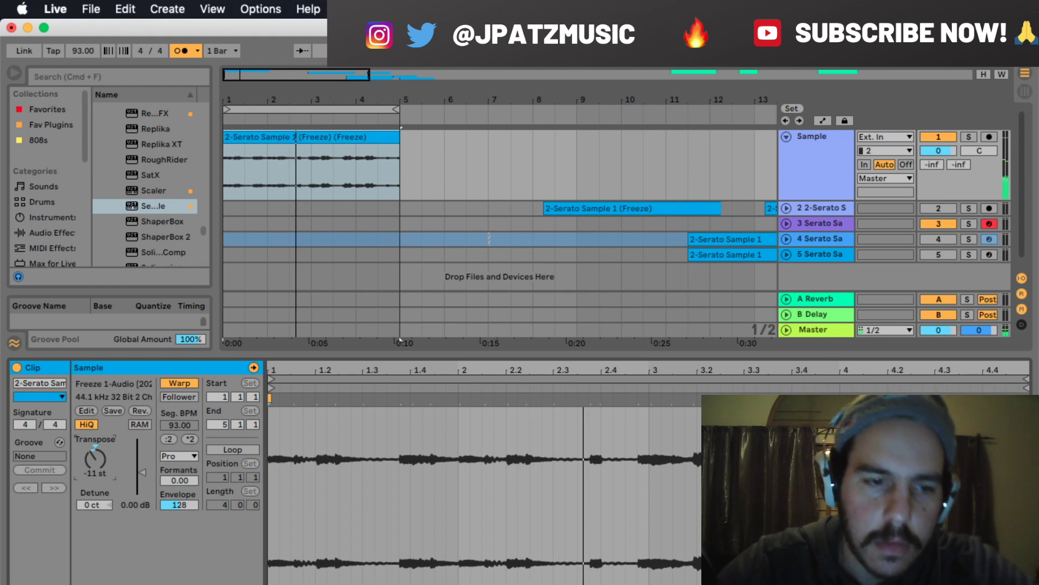
pyautogui.press('Up')
pyautogui.press('Up')
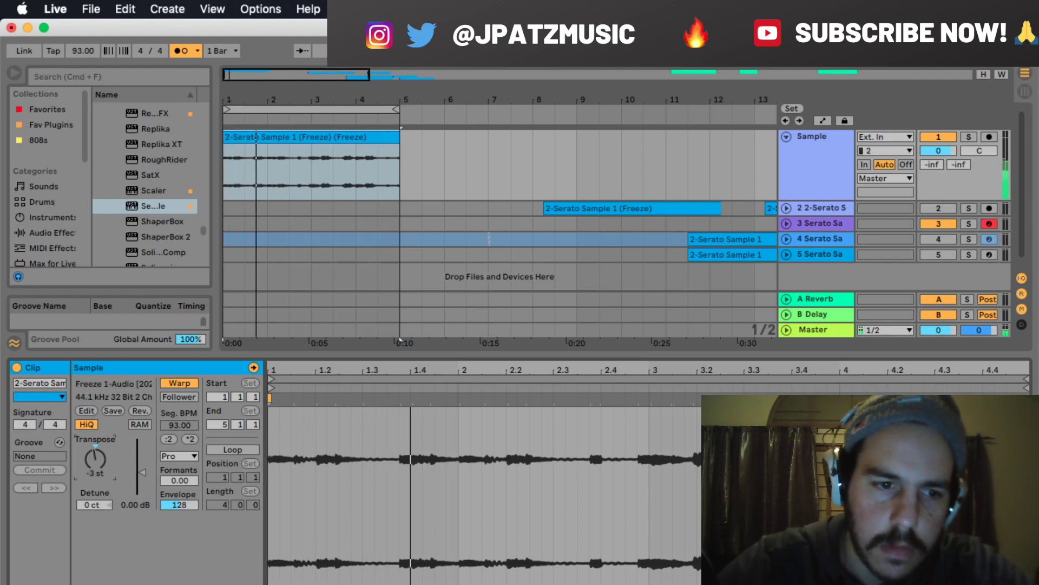
pyautogui.press('Up')
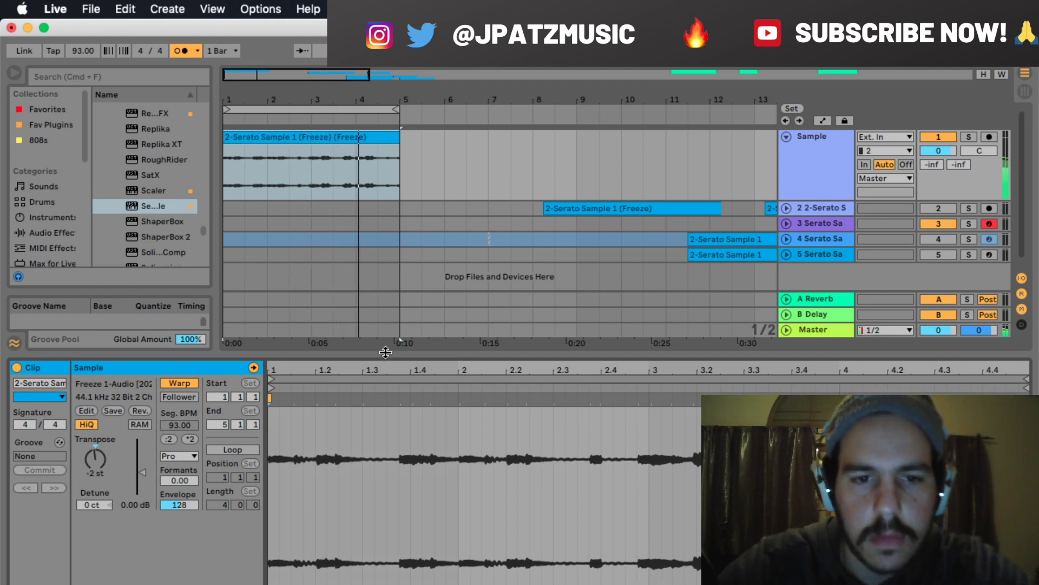
# Insert an eight-bar MIDI clip on Sampler track 3 and paste the copied notes at its start
pyautogui.press('super+alt+l')
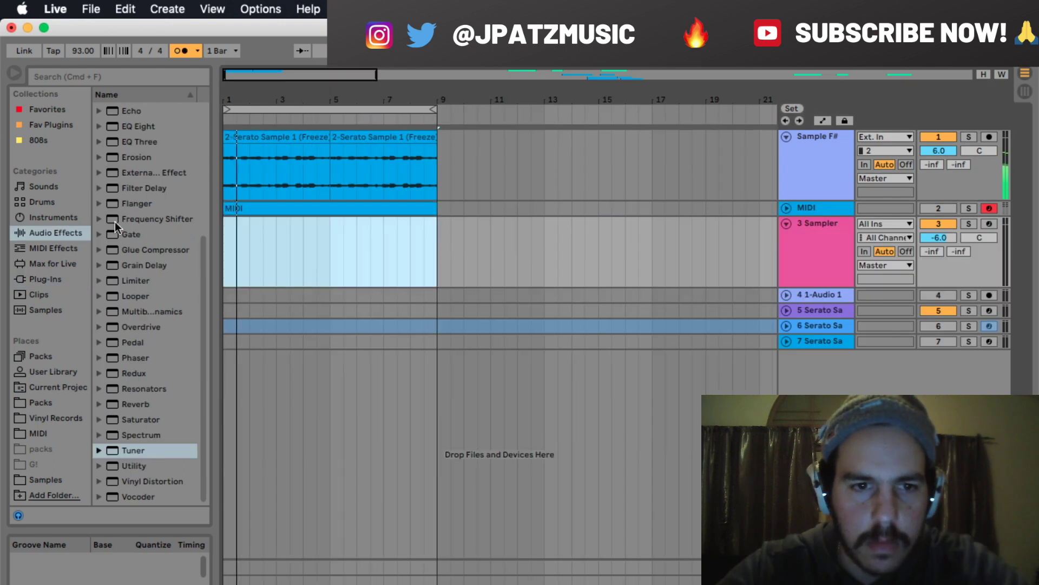
pyautogui.rightClick(297, 226)
pyautogui.click(324, 349)
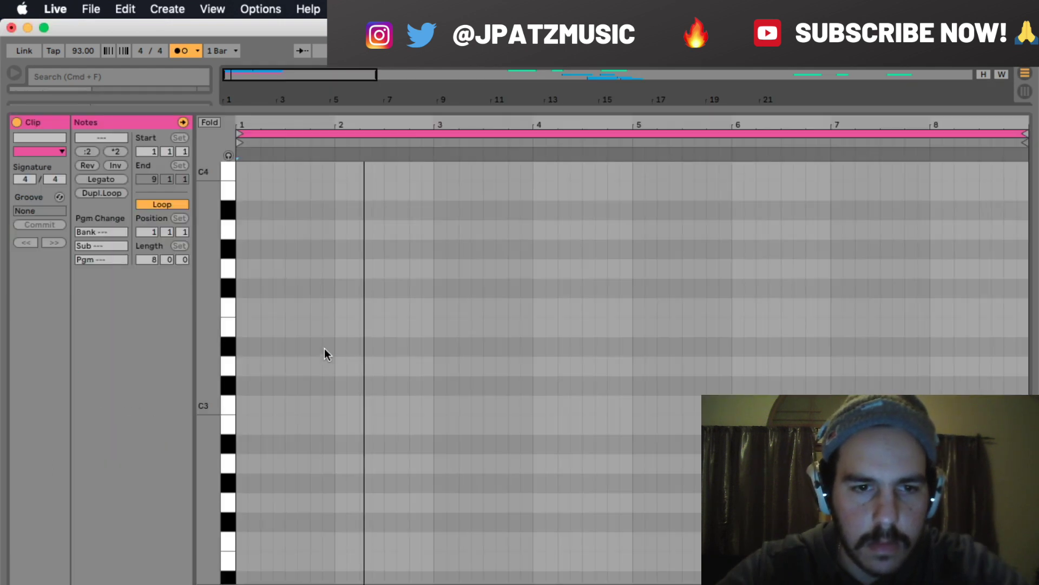
pyautogui.click(236, 409)
pyautogui.press('super+v')
# Apply Legato to all the pasted notes in the Sampler clip
pyautogui.scroll(-3, 274, 407)
pyautogui.click(258, 446)
pyautogui.press('super+a')
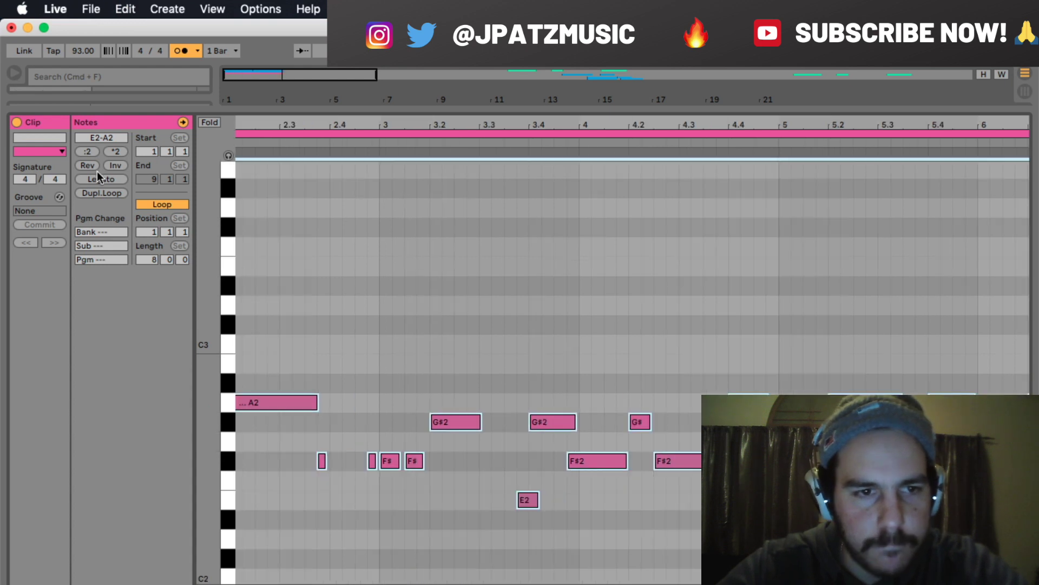
pyautogui.click(98, 178)
pyautogui.click(638, 488)
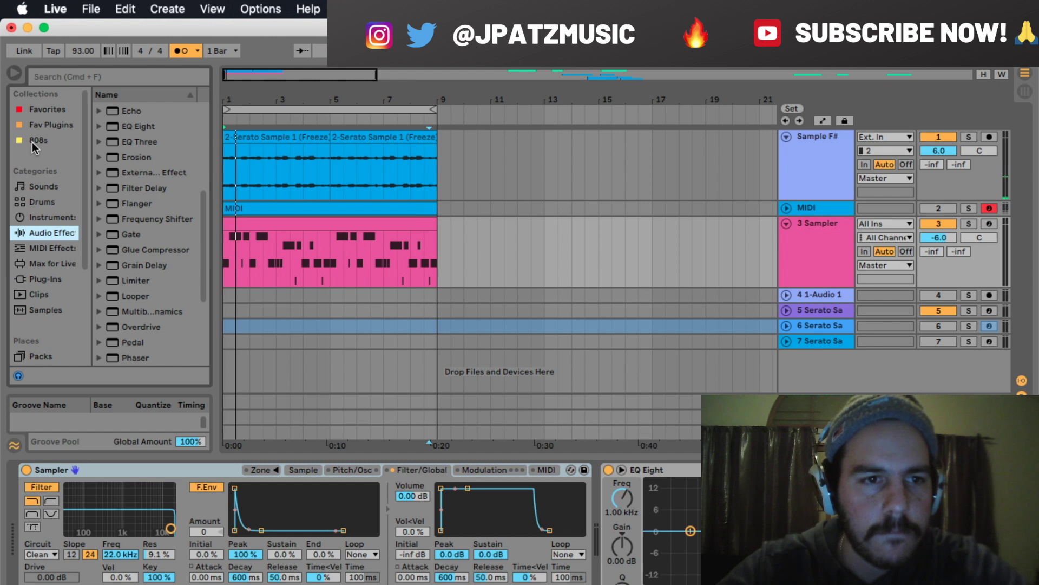
# Load the 808 2 Zay preset from the 808s collection onto Sampler track 3 and play the arrangement
pyautogui.click(34, 141)
pyautogui.moveTo(220, 144); pyautogui.dragTo(228, 204)
pyautogui.moveTo(158, 155); pyautogui.dragTo(327, 222)
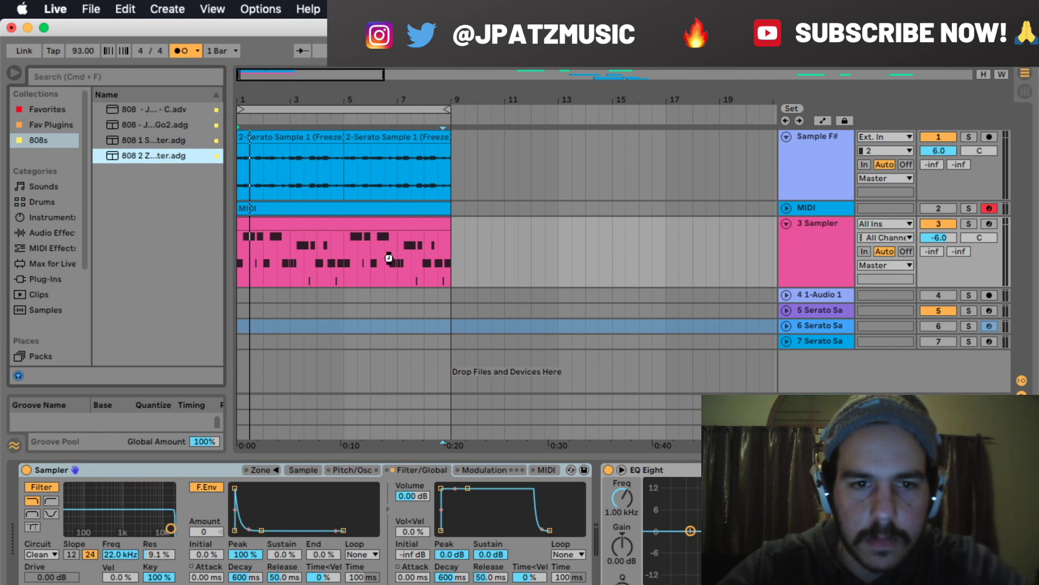
pyautogui.moveTo(389, 258); pyautogui.dragTo(389, 258)
pyautogui.press('space')
# Open the 808 clip's notes and transpose all of them up one octave
pyautogui.click(316, 227)
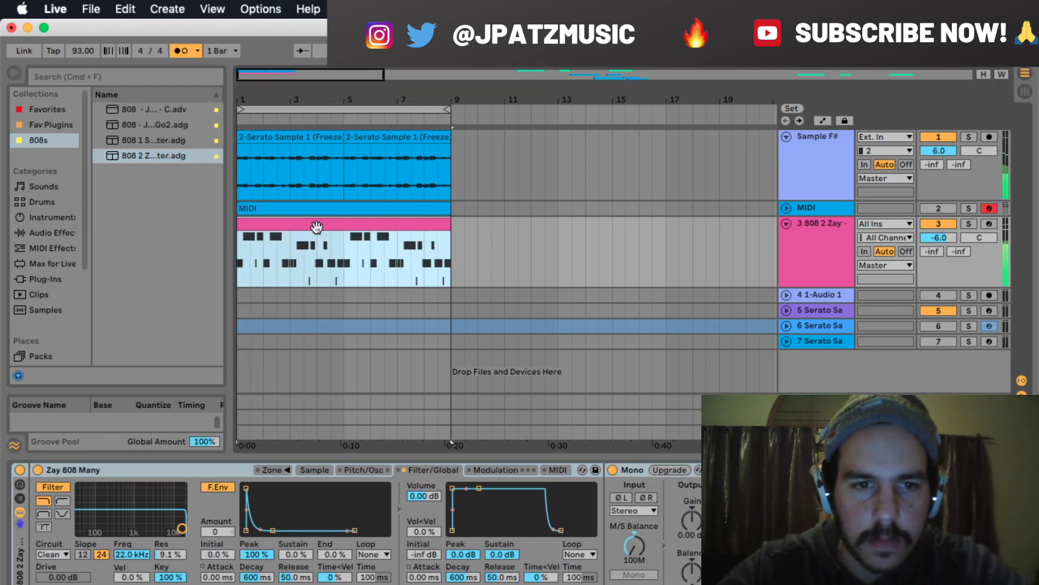
pyautogui.doubleClick(317, 227)
pyautogui.press('super+a')
pyautogui.hotkey('shift', 'Up')
pyautogui.scroll(1, 394, 353)
pyautogui.scroll(3, 394, 353)
pyautogui.click(388, 352)
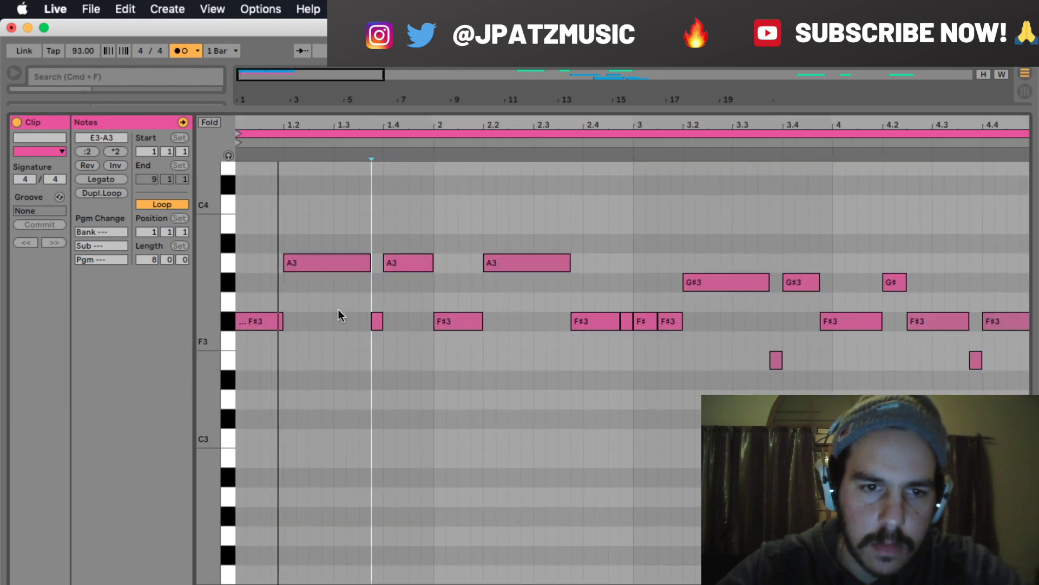
# Trim the start of the clip's first A3 note to midway between beats 1.2 and 1.3
pyautogui.click(284, 260)
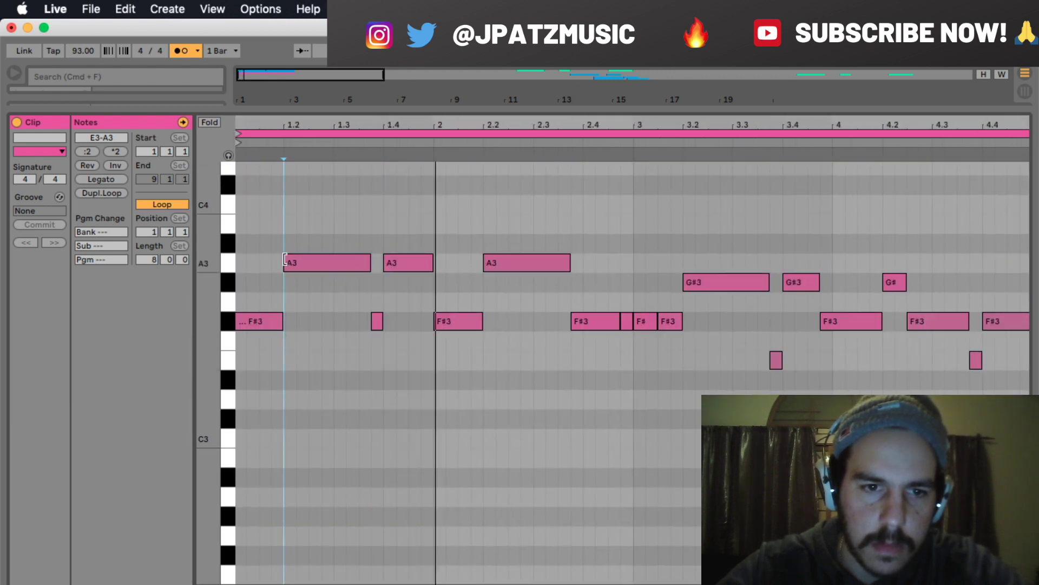
pyautogui.moveTo(284, 260); pyautogui.dragTo(310, 262)
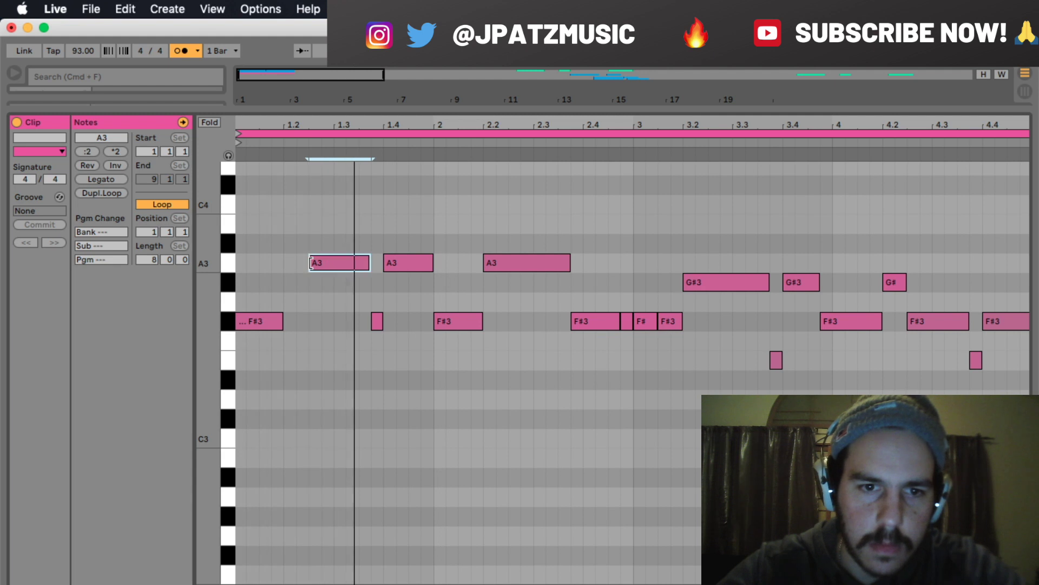
pyautogui.hscroll(2, 399, 297)
pyautogui.scroll(1, 399, 296)
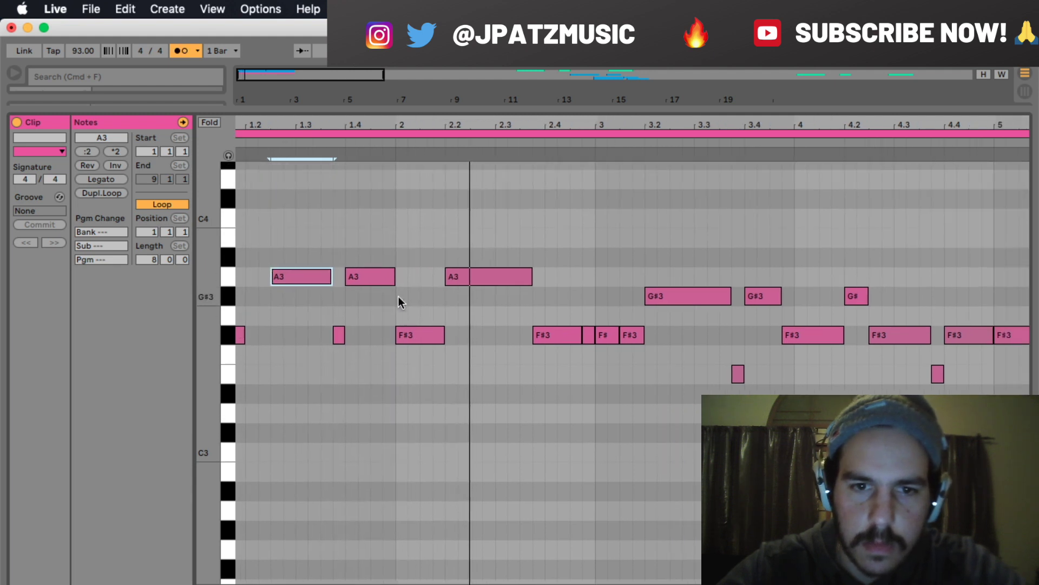
pyautogui.hscroll(-2, 447, 295)
pyautogui.scroll(1, 447, 295)
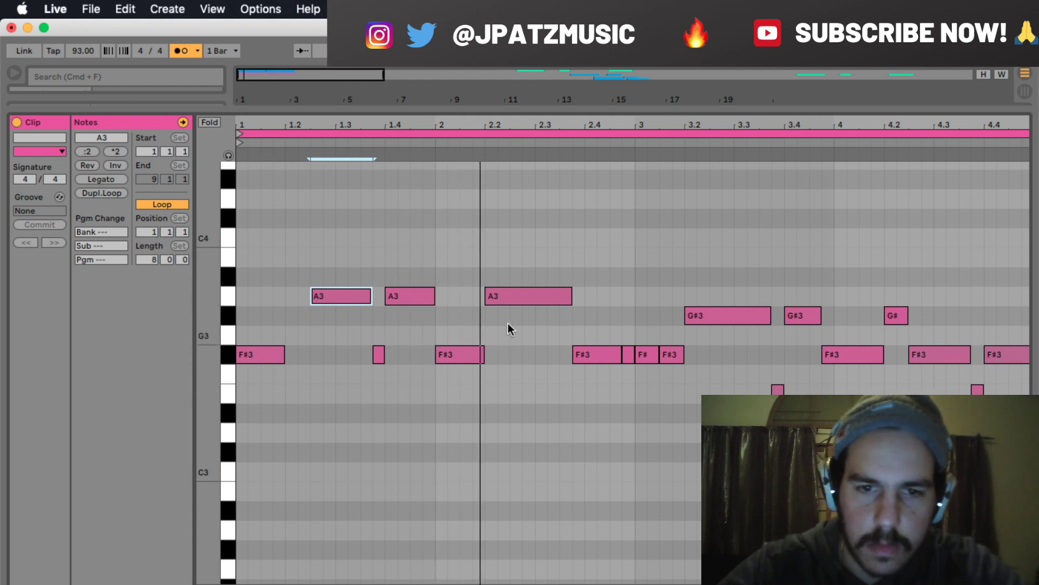
# Trim the start of the longer F#3 note before bar 3 to beat 2.4
pyautogui.hscroll(4, 507, 324)
pyautogui.scroll(1, 515, 322)
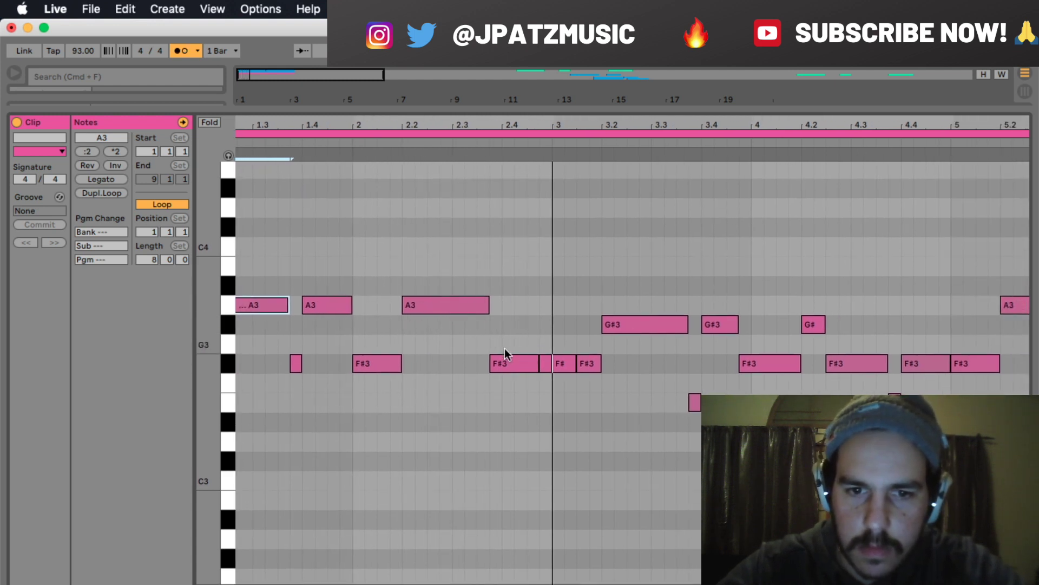
pyautogui.moveTo(491, 363); pyautogui.dragTo(504, 364)
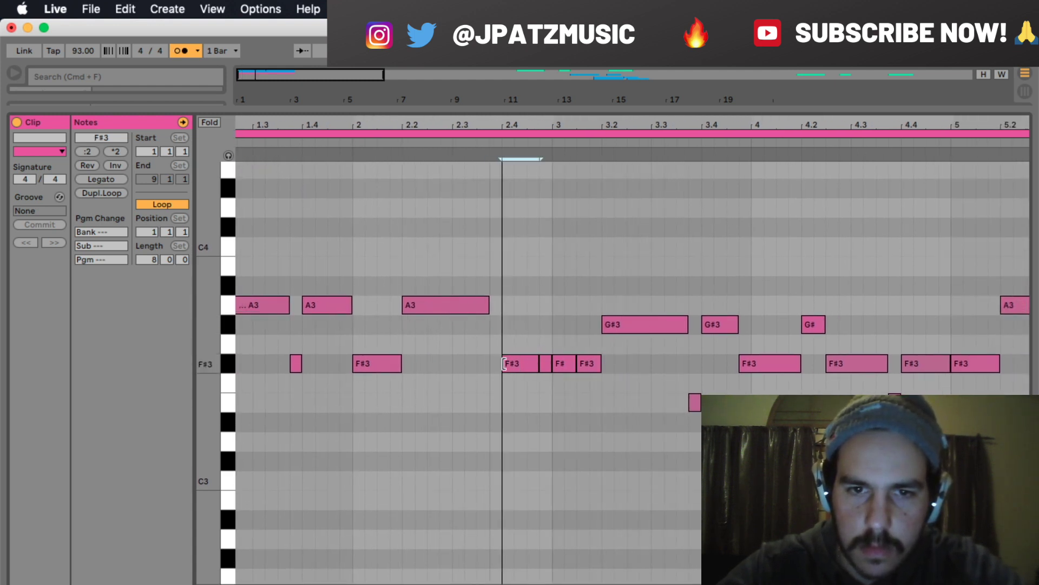
pyautogui.hscroll(-4, 504, 363)
pyautogui.scroll(1, 503, 362)
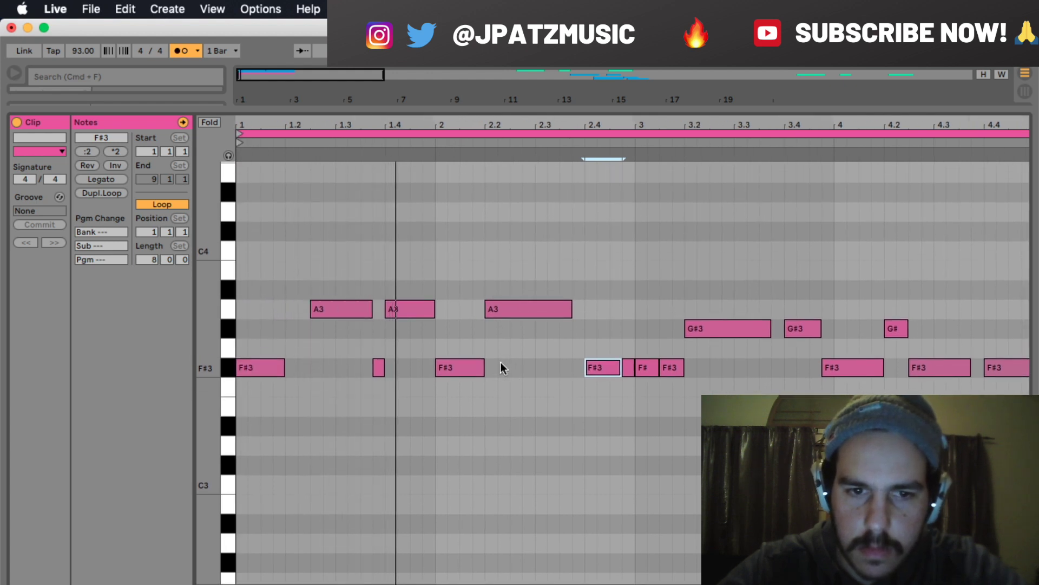
# Extend the F#3 note before bar 3 back to midway between 2.3 and 2.4, and lengthen the F#3 at bar 3 to beat 3.2
pyautogui.hscroll(5, 475, 360)
pyautogui.scroll(2, 475, 359)
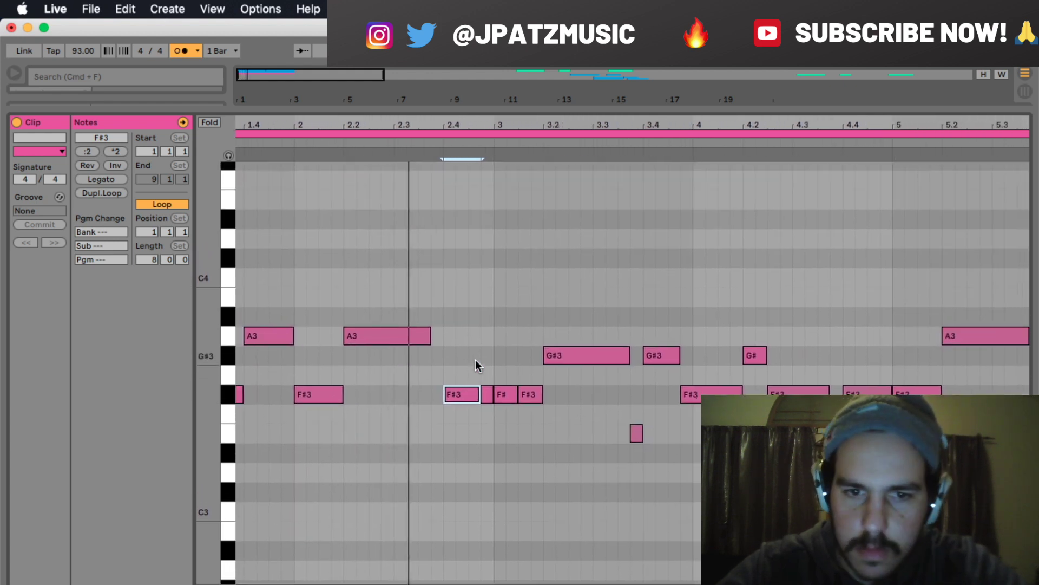
pyautogui.moveTo(446, 393); pyautogui.dragTo(419, 392)
pyautogui.hscroll(-5, 418, 409)
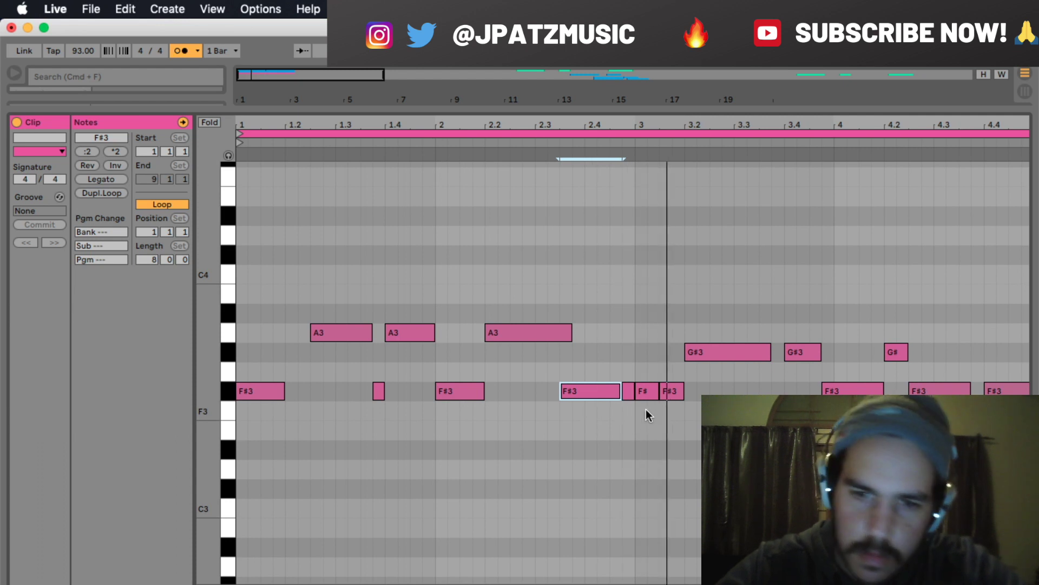
pyautogui.moveTo(655, 391); pyautogui.dragTo(683, 391)
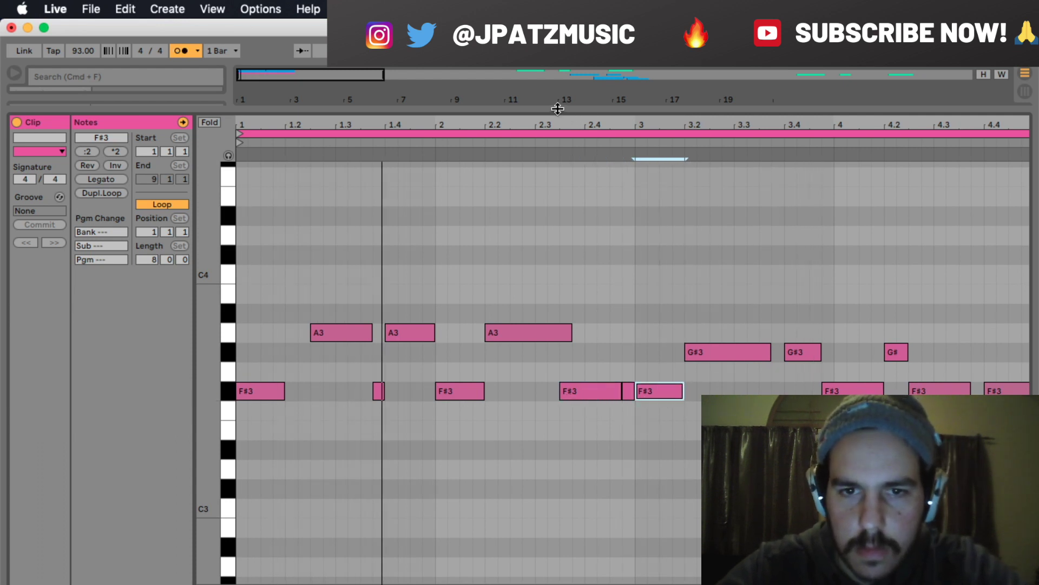
pyautogui.click(558, 112)
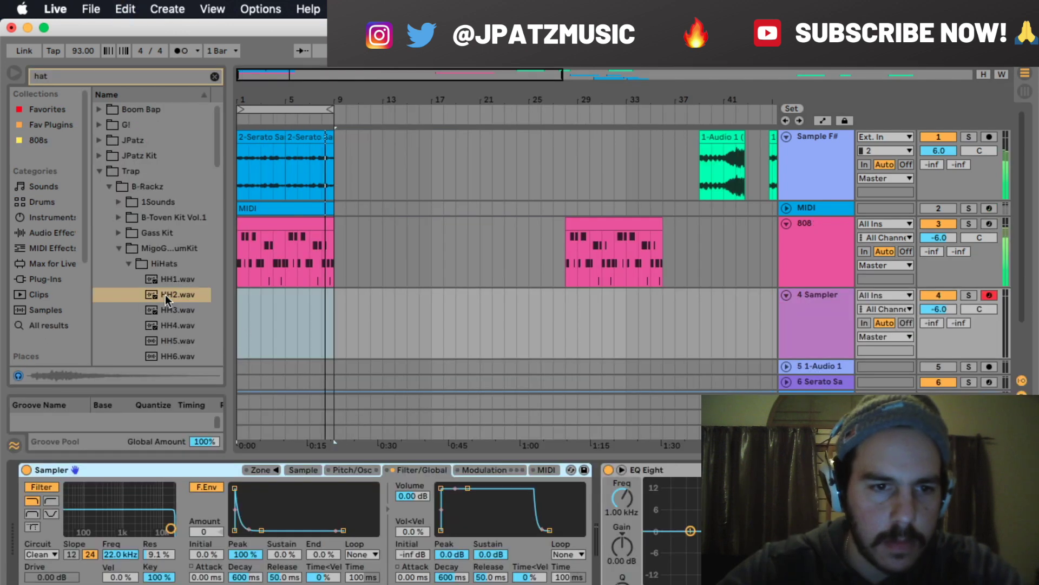
# Load HH2.wav into track 4's Sampler with a 50% velocity-to-volume amount and a single voice
pyautogui.moveTo(165, 295); pyautogui.dragTo(325, 533)
pyautogui.click(440, 469)
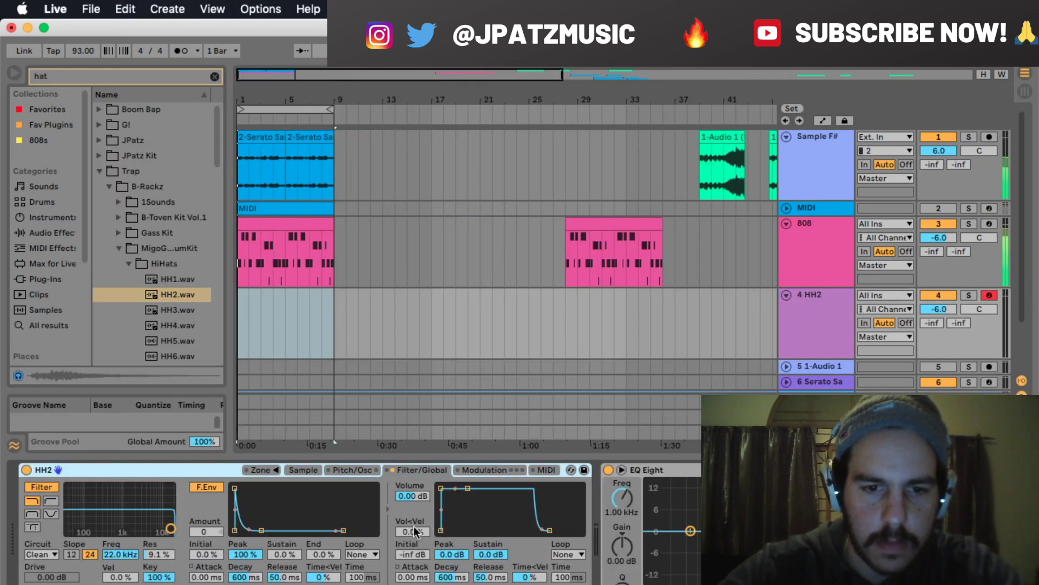
pyautogui.click(560, 515)
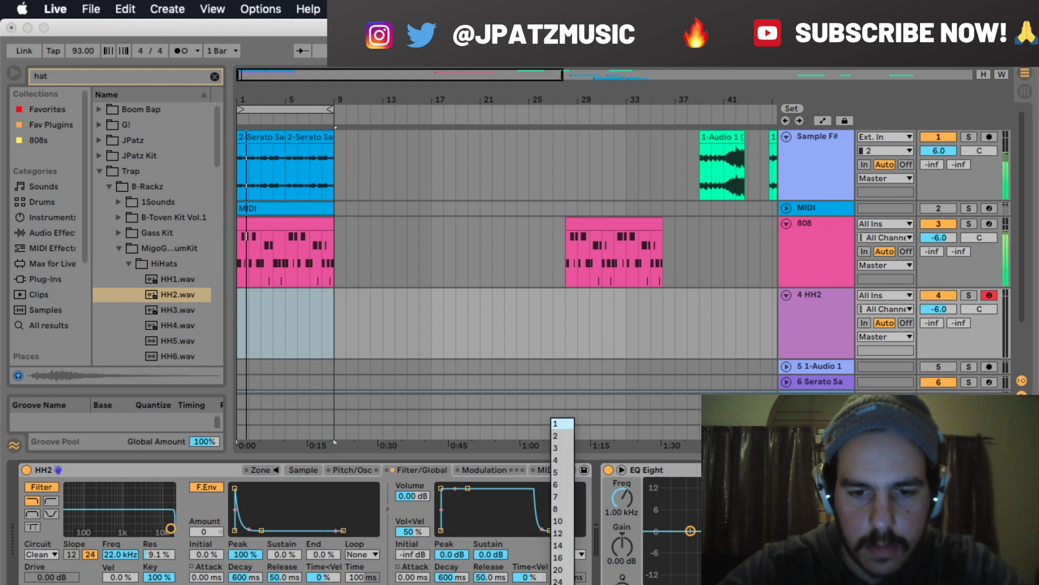
# Insert an eight-bar MIDI clip on the HH2 track and draw a continuous row of C3 notes across it
pyautogui.click(304, 310)
pyautogui.rightClick(304, 310)
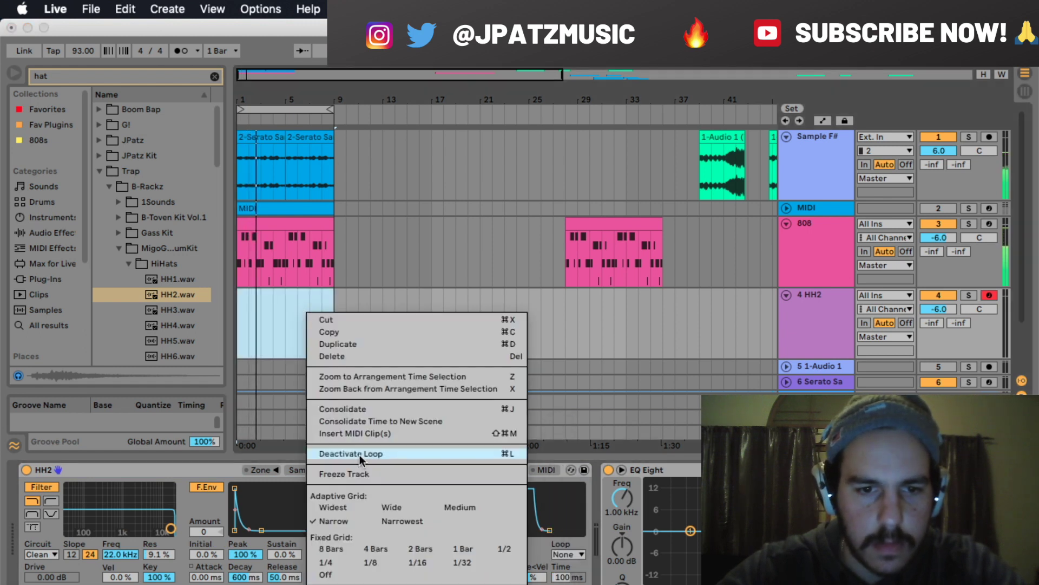
pyautogui.click(356, 431)
pyautogui.press('b')
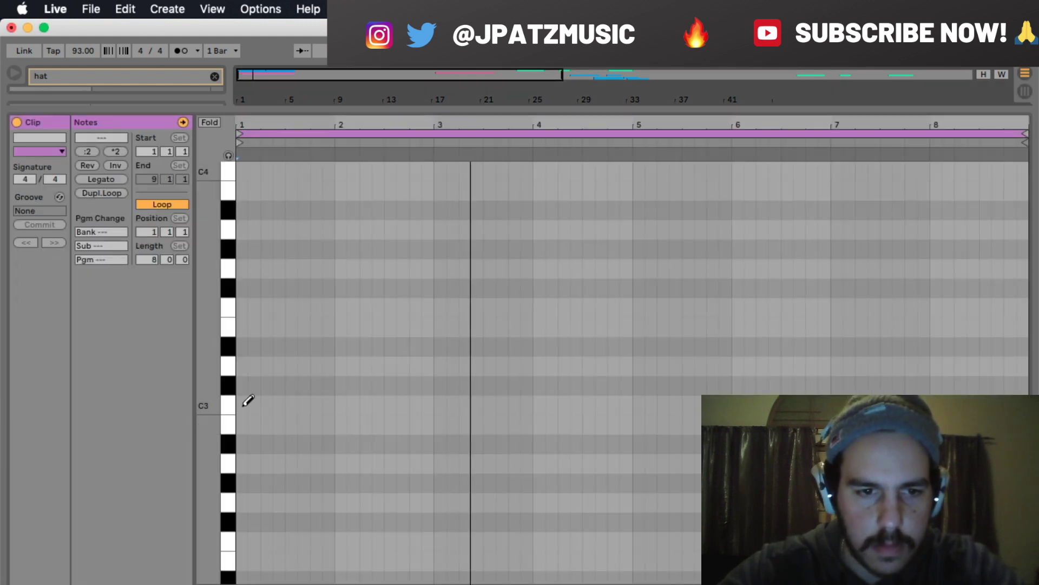
pyautogui.moveTo(251, 406); pyautogui.dragTo(911, 364)
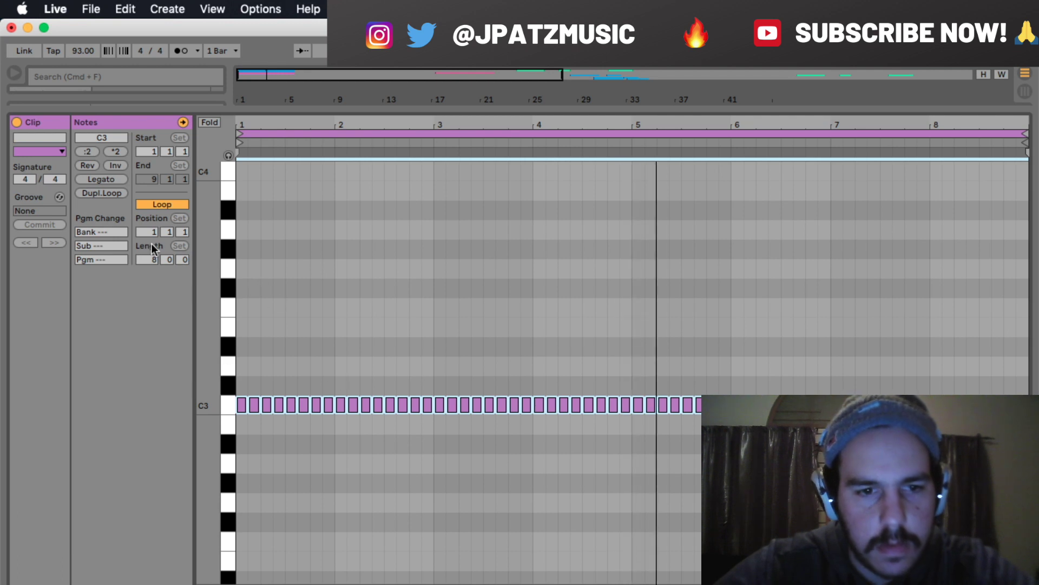
# Halve the timing of the hi-hat notes and copy them into the clip's remaining four bars
pyautogui.click(92, 152)
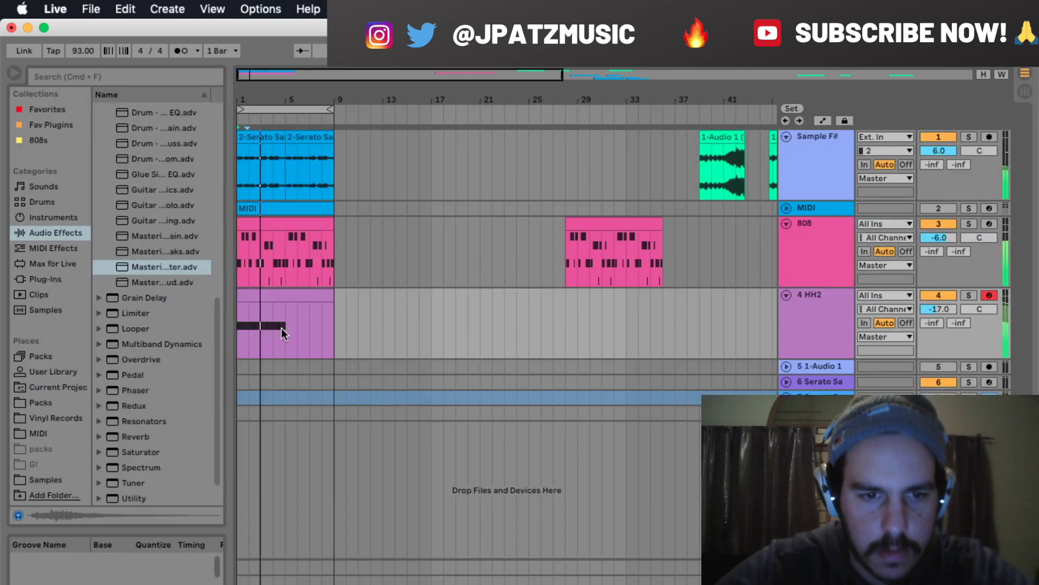
pyautogui.press('super+c')
pyautogui.press('super+v')
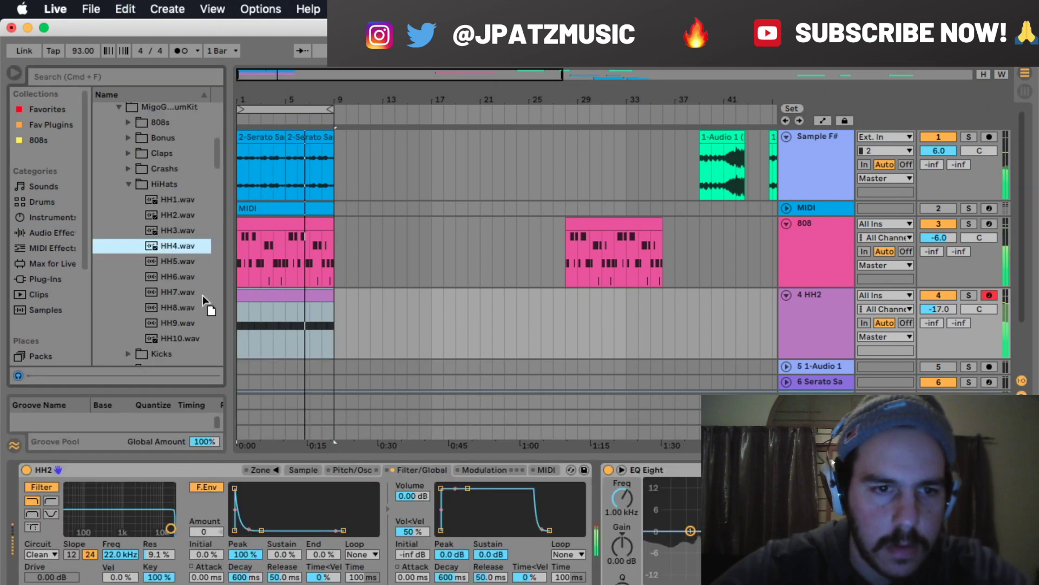
# Try HH10.wav on the hi-hat track, and replace it with HH8.wav
pyautogui.moveTo(203, 294); pyautogui.dragTo(313, 501)
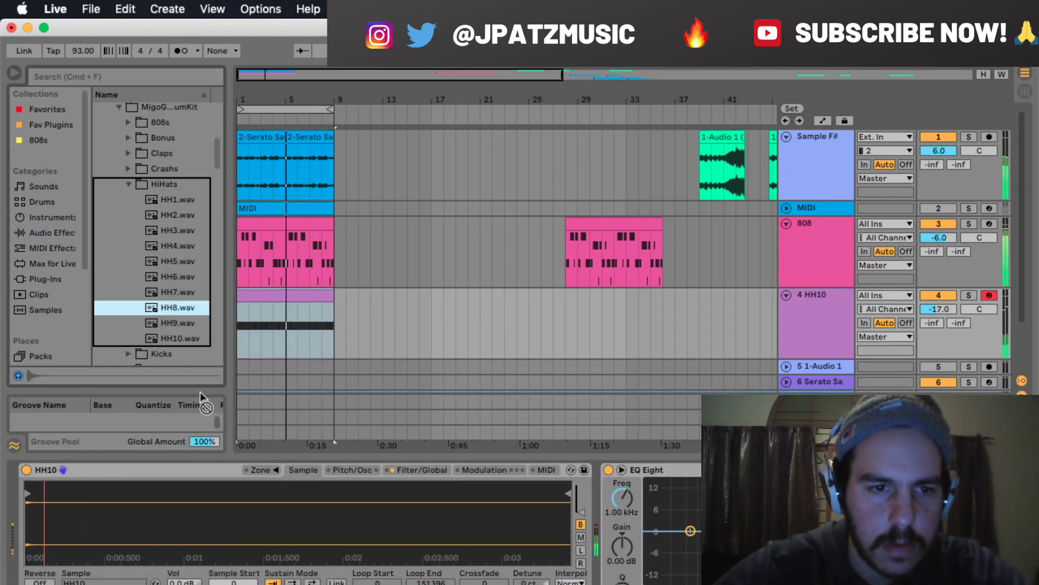
pyautogui.moveTo(200, 391); pyautogui.dragTo(270, 509)
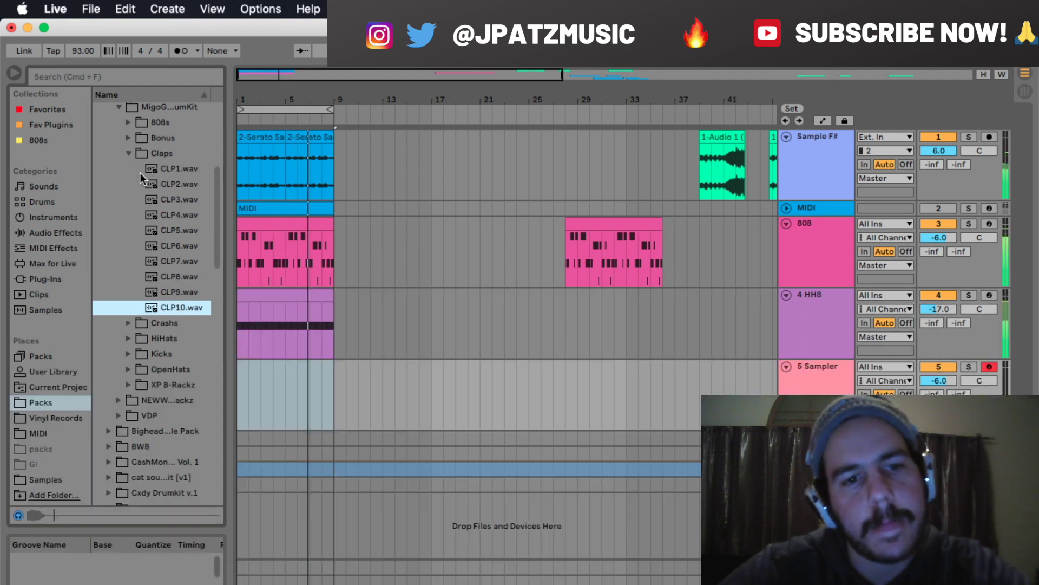
# Audition the clap samples in the Claps folder, from CLP10.wav back to CLP1.wav
pyautogui.press('Up')
pyautogui.press('Up')
pyautogui.press('Up')
pyautogui.press('Up')
pyautogui.press('Up')
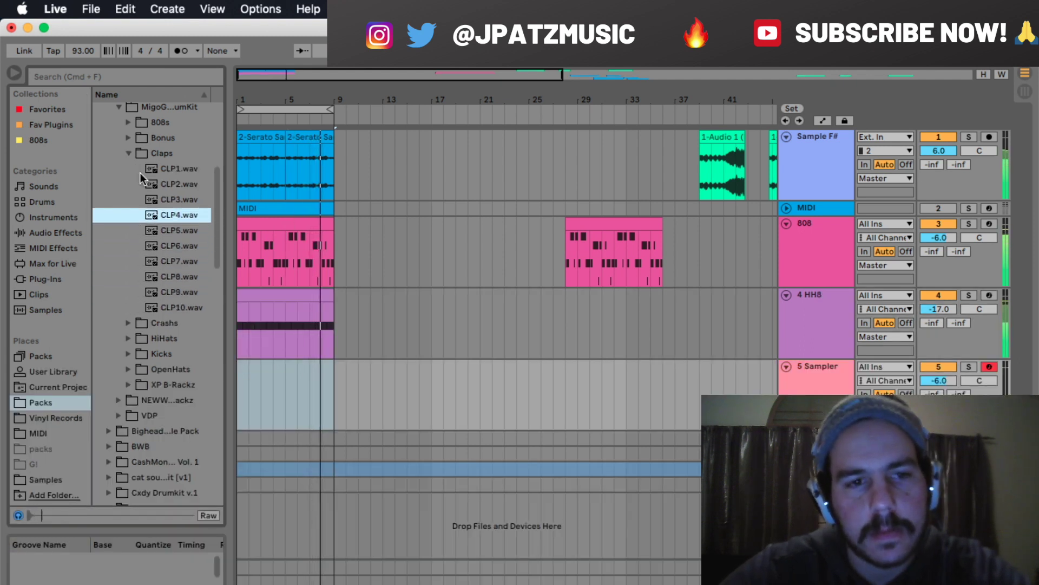
pyautogui.press('Up')
pyautogui.press('Up')
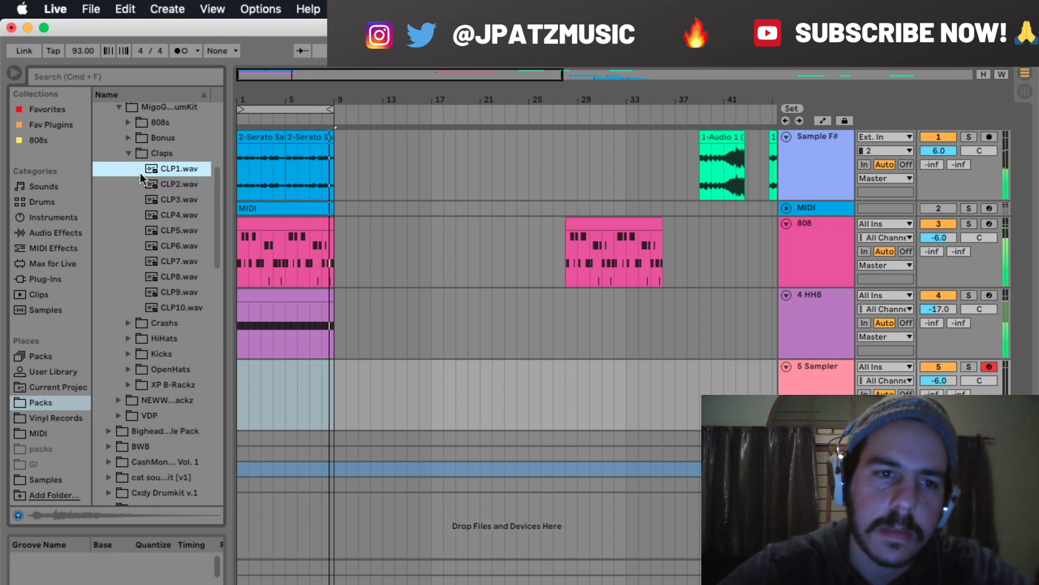
pyautogui.press('Down')
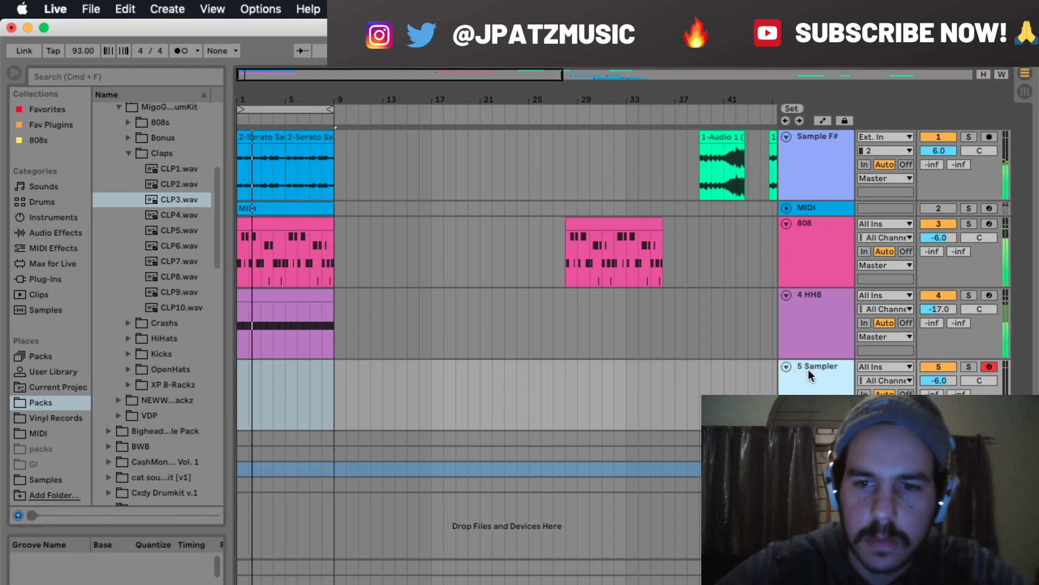
# Load CLP3.wav into the Sampler on track 5
pyautogui.click(808, 369)
pyautogui.moveTo(180, 206); pyautogui.dragTo(297, 503)
pyautogui.scroll(-3, 350, 362)
# Insert an eight-bar MIDI clip on the CLP3 track and place a C3 note on beat 3 of each bar
pyautogui.rightClick(293, 274)
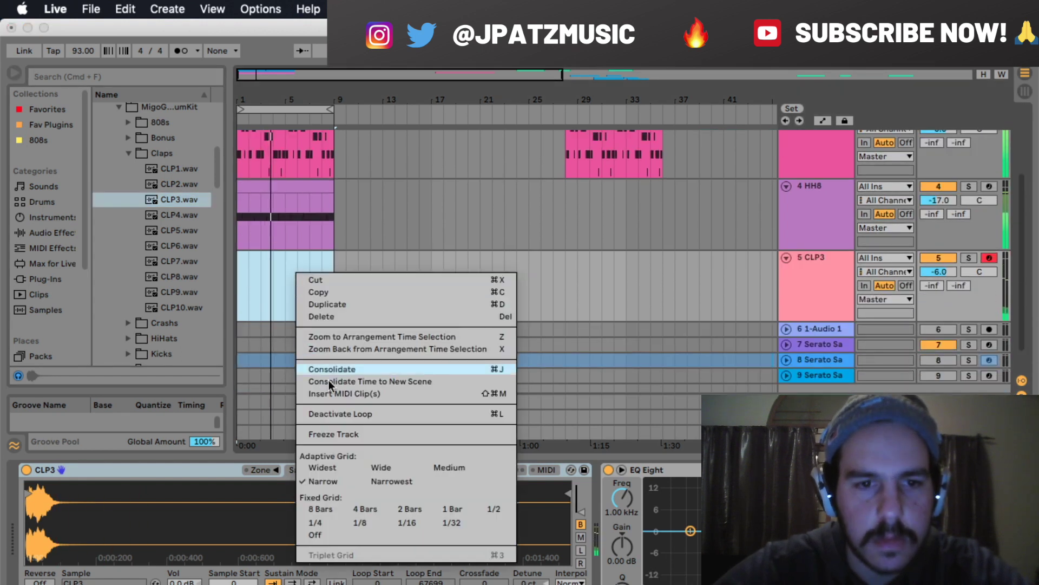
pyautogui.click(328, 392)
pyautogui.doubleClick(290, 404)
pyautogui.press('super+d')
pyautogui.press('super+d')
pyautogui.press('super+d')
pyautogui.press('super+d')
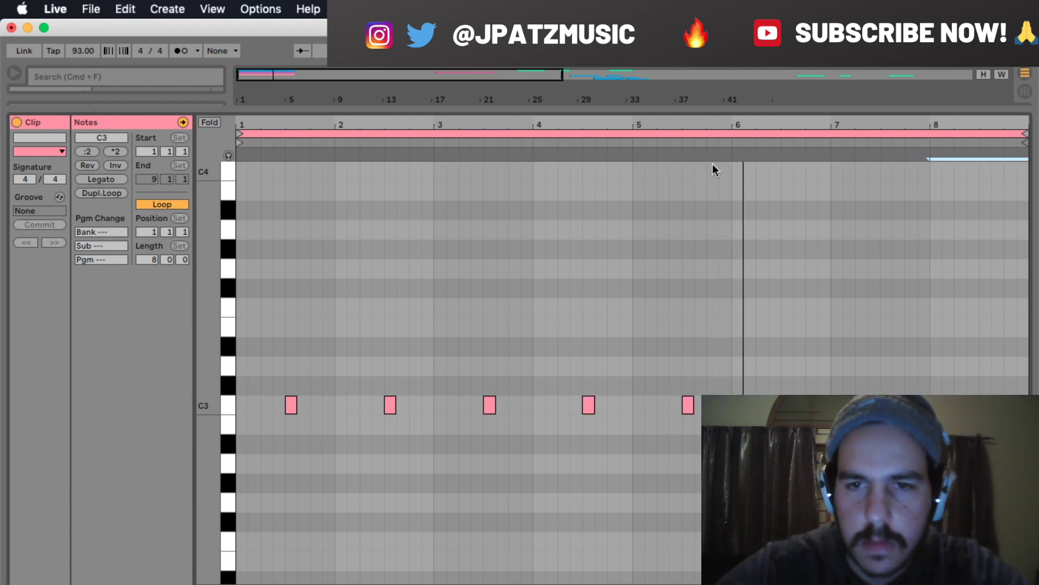
# Rework the clap notes into two hits per bar across the eight-bar clip
pyautogui.press('super+a')
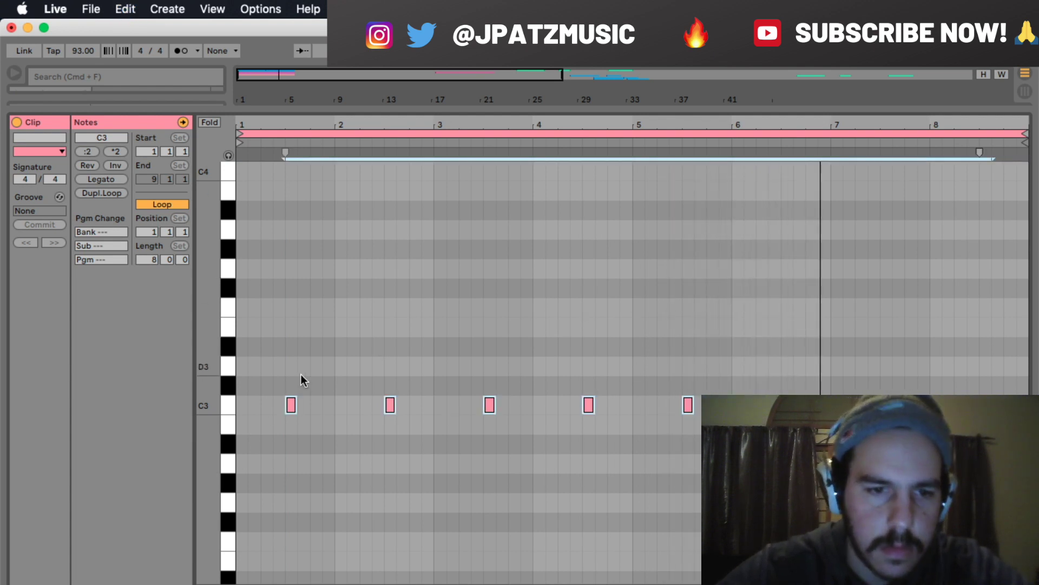
pyautogui.press('Left')
pyautogui.moveTo(267, 405); pyautogui.dragTo(313, 408)
pyautogui.click(374, 463)
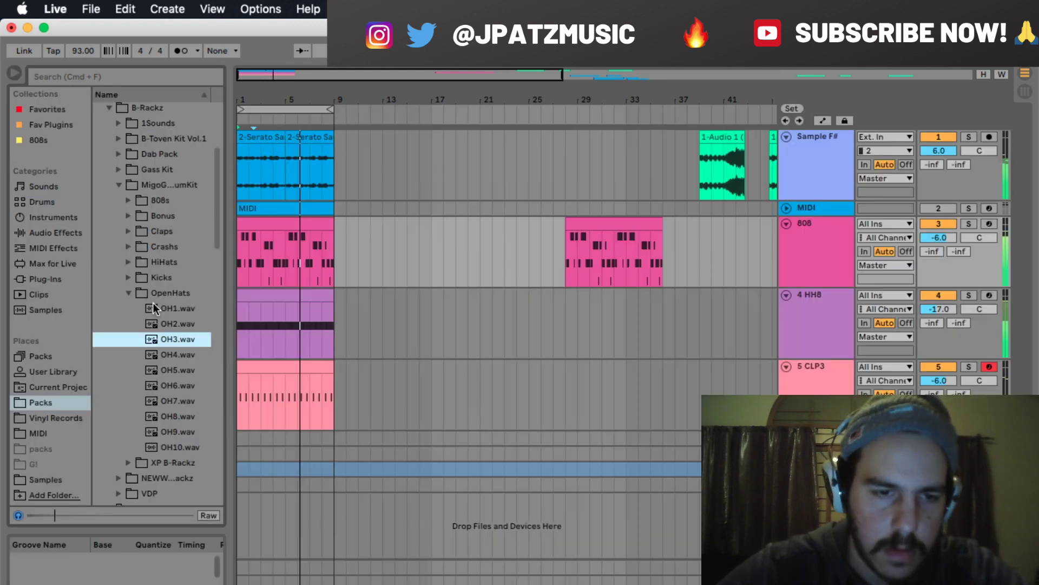
# Audition the open-hat samples in the OpenHats folder from OH3.wav onward
pyautogui.press('Down')
pyautogui.press('Down')
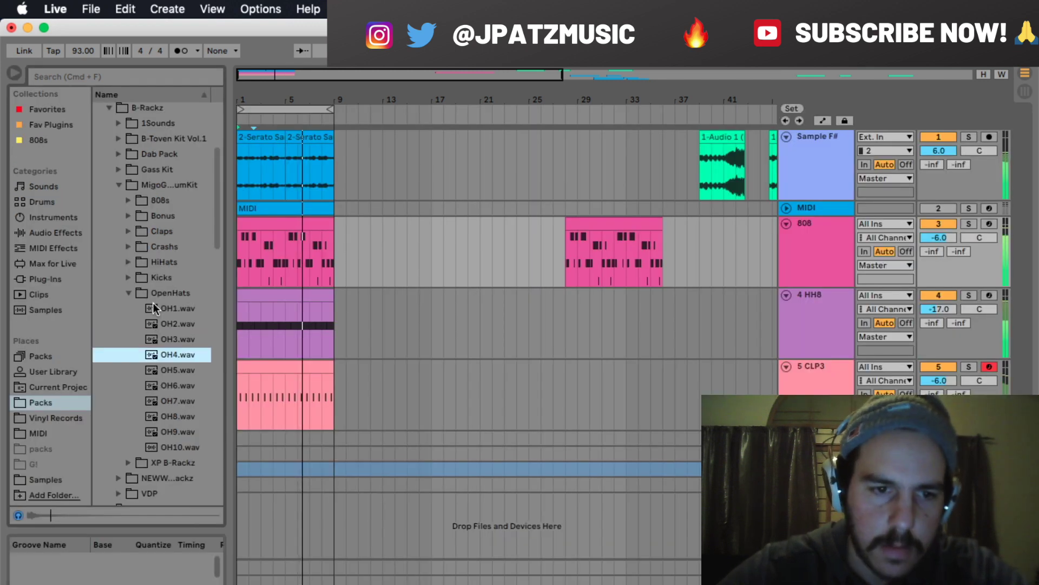
pyautogui.press('Down')
pyautogui.press('Down')
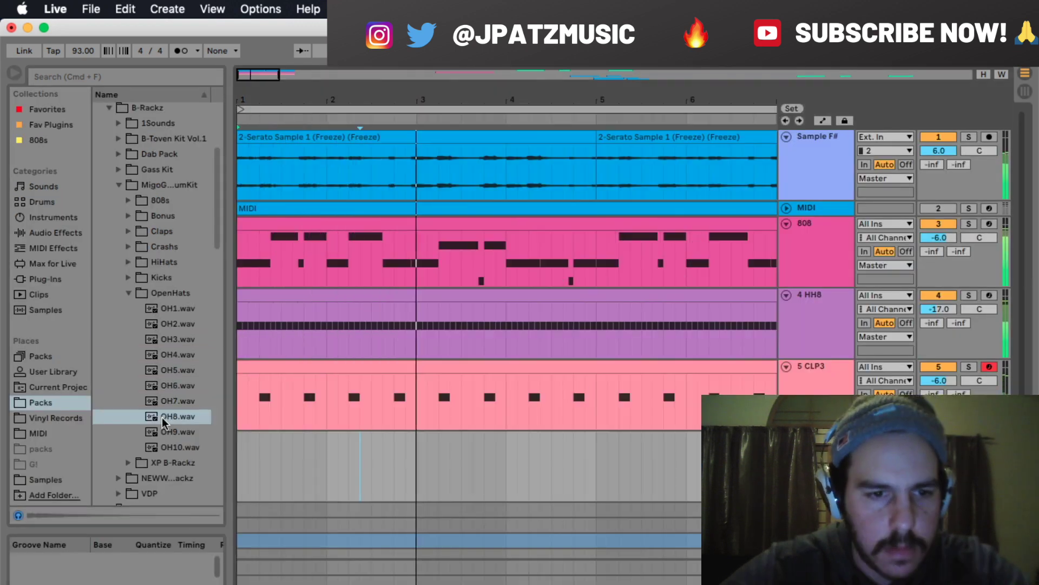
# Place OH8.wav near the start of bar 1 on a new audio track and duplicate its four-bar region to bar 5
pyautogui.moveTo(177, 416); pyautogui.dragTo(248, 460)
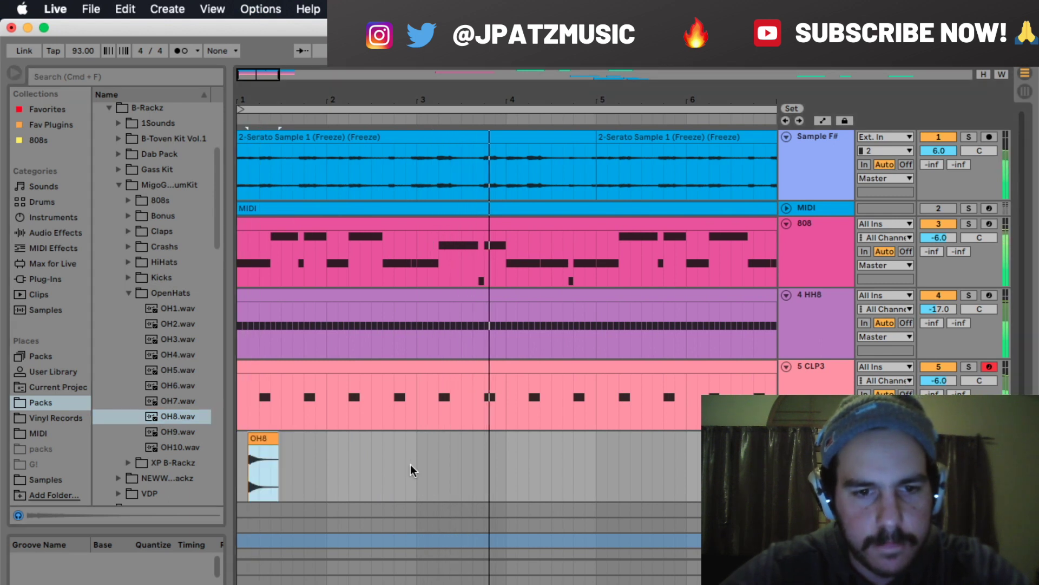
pyautogui.moveTo(598, 459); pyautogui.dragTo(87, 479)
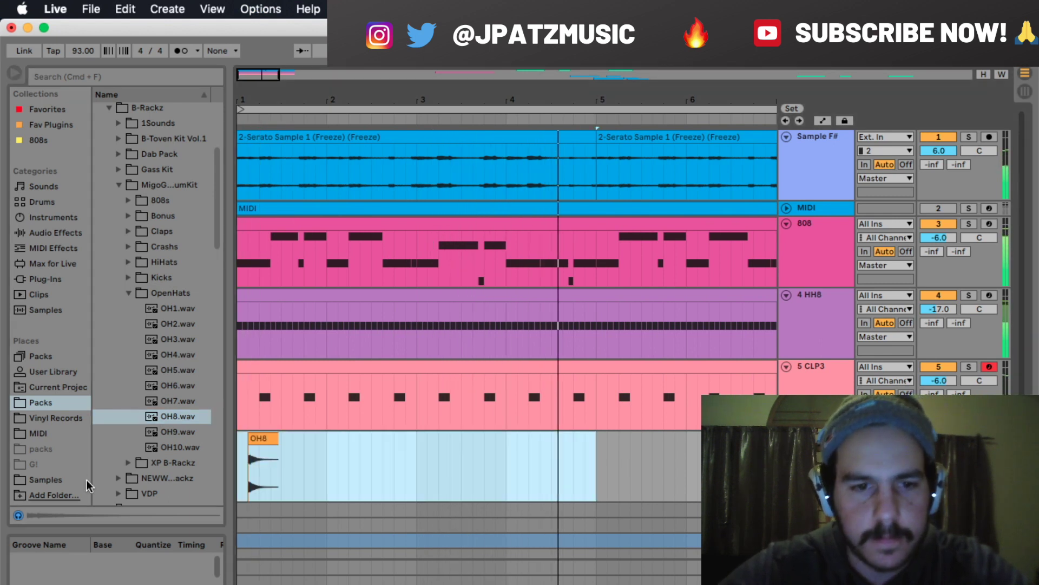
pyautogui.press('cmd+d')
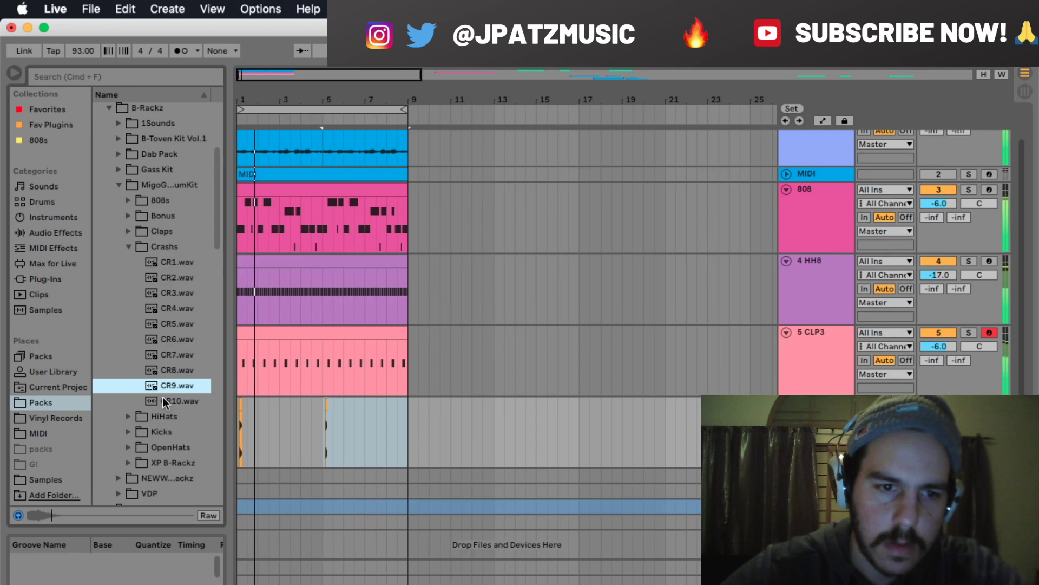
# Audition the crash samples in the Crashes folder, from CR10.wav back to CR6.wav
pyautogui.click(163, 399)
pyautogui.press('Up')
pyautogui.press('Up')
pyautogui.press('Up')
pyautogui.press('Up')
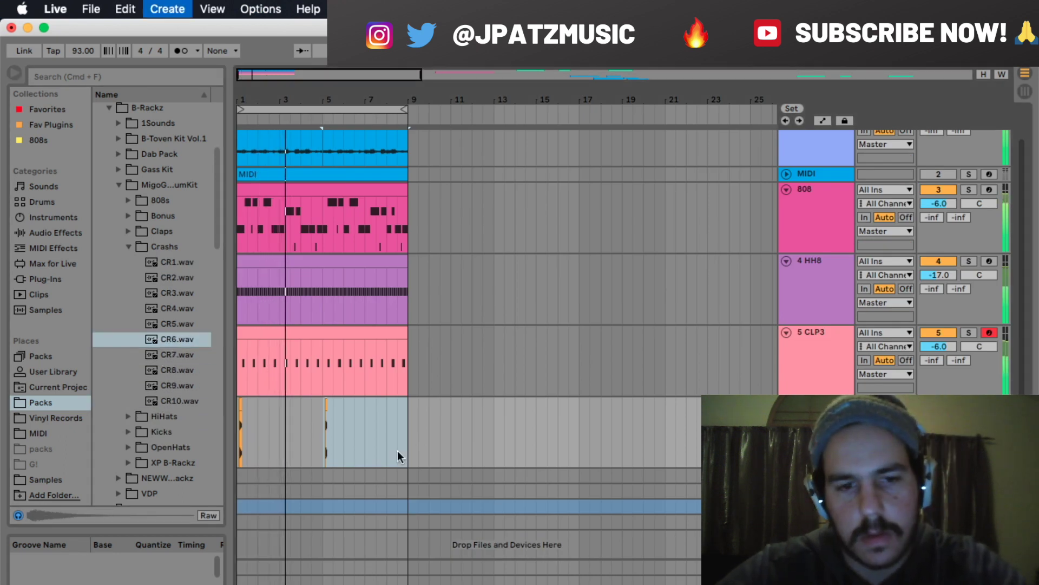
# Place CR6.wav on a new audio track below the open hats and duplicate it along the timeline
pyautogui.moveTo(188, 341); pyautogui.dragTo(237, 509)
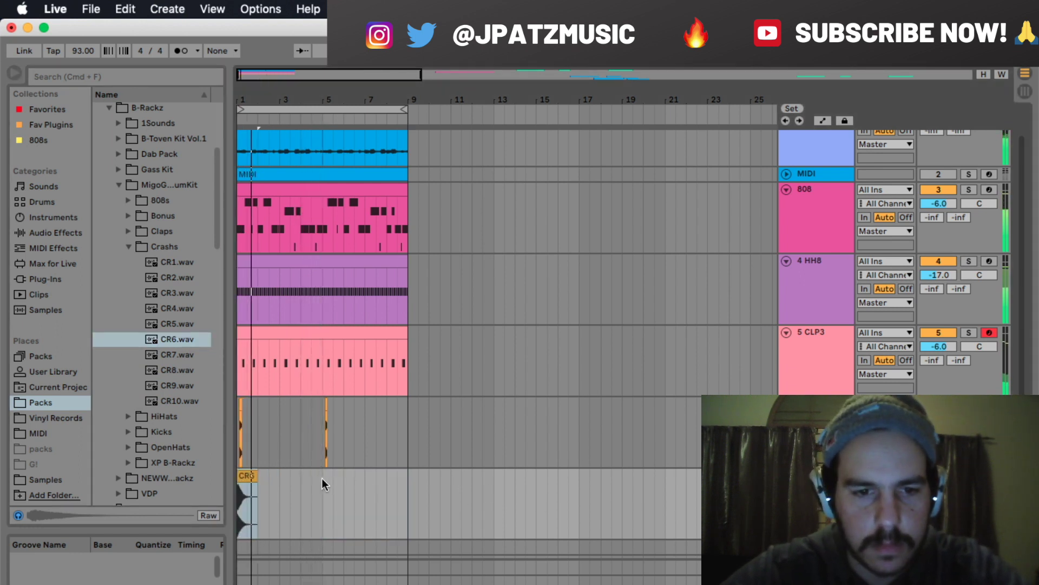
pyautogui.moveTo(247, 474)
pyautogui.mouseDown()
pyautogui.moveTo(296, 492)
pyautogui.moveTo(238, 492)
pyautogui.mouseUp()
pyautogui.press('super+d')
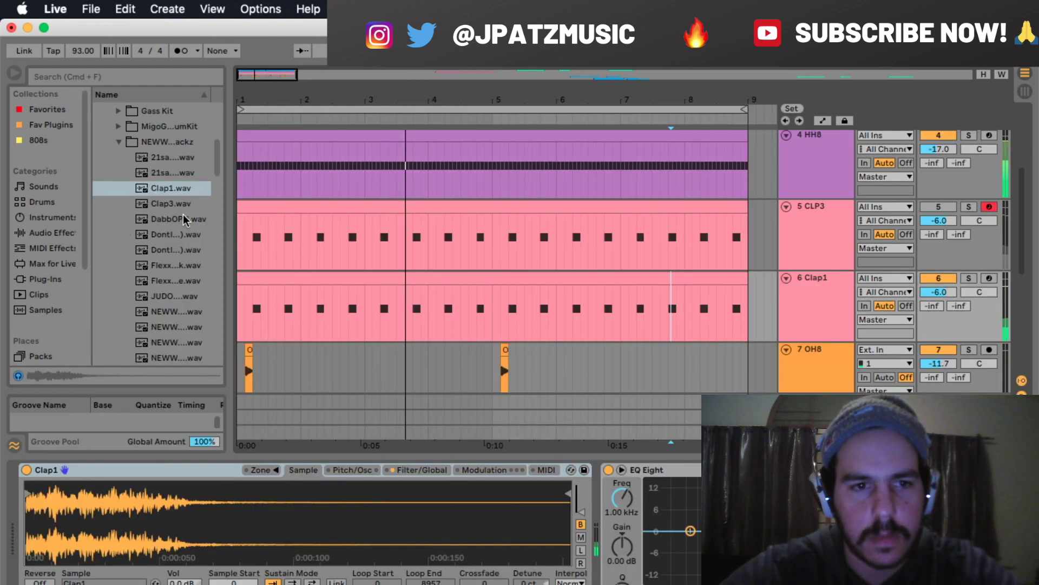
# Replace the Clap1 sample in track 6's Sampler with Clap3.wav
pyautogui.click(165, 207)
pyautogui.press('Down')
pyautogui.press('Up')
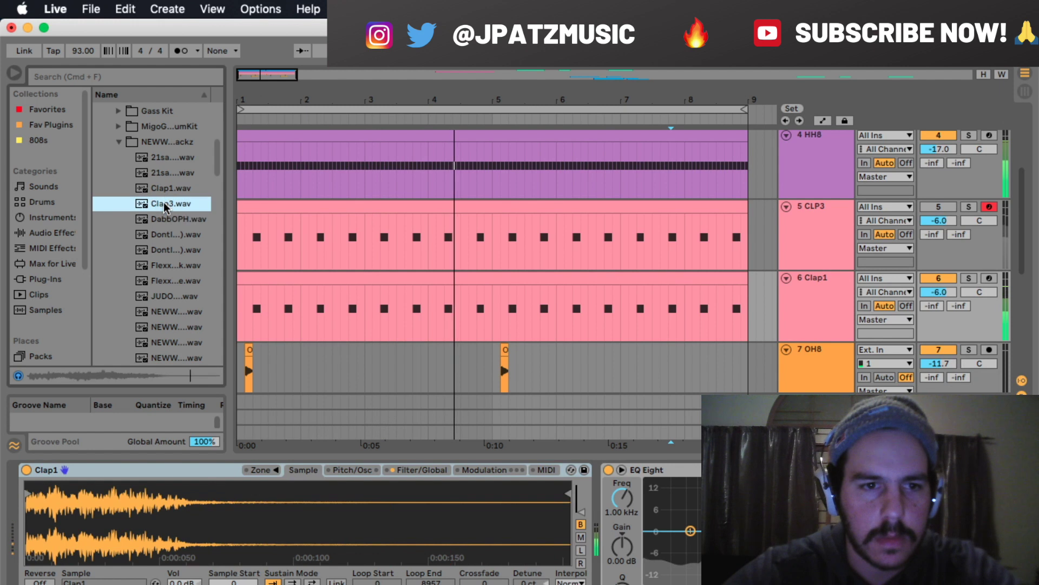
pyautogui.press('Return')
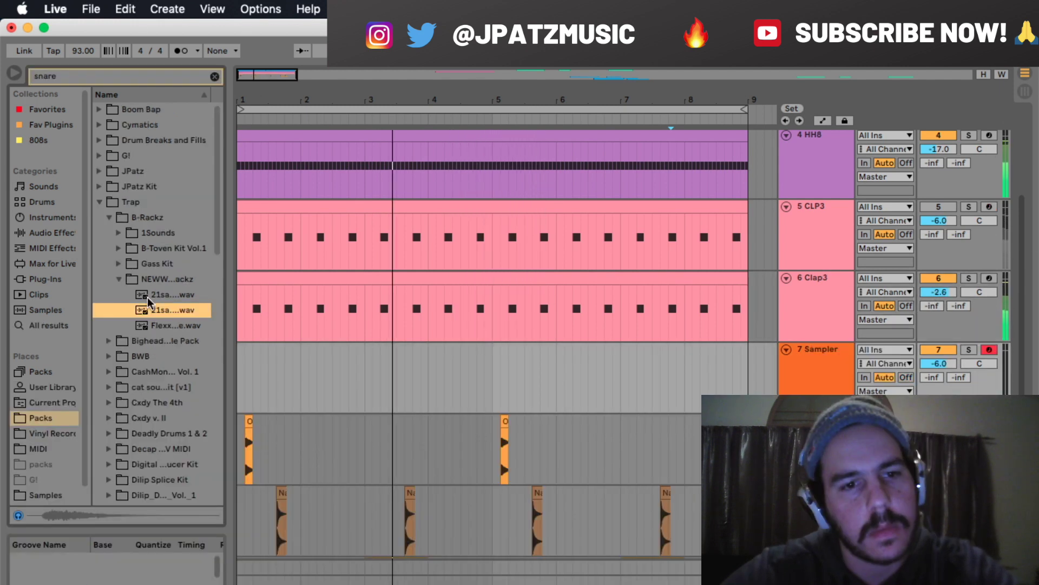
# Audition the 21savagex snare samples among the snare search results
pyautogui.press('Down')
pyautogui.press('Up')
pyautogui.press('Up')
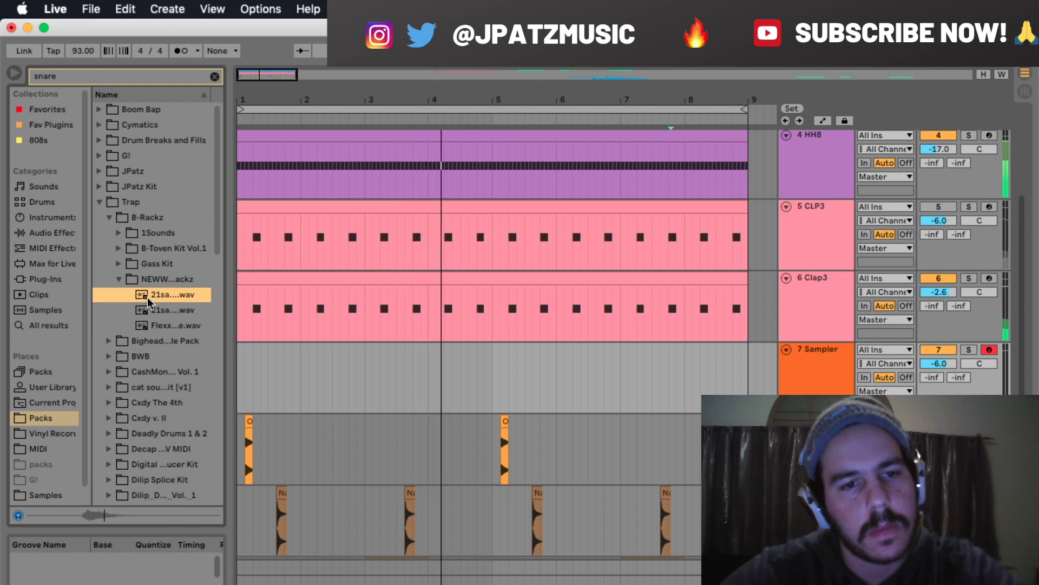
# Load 21savagexSonnySnarexNEW into track 7's Sampler and set the sample start to 3845, at the snare's attack
pyautogui.doubleClick(796, 359)
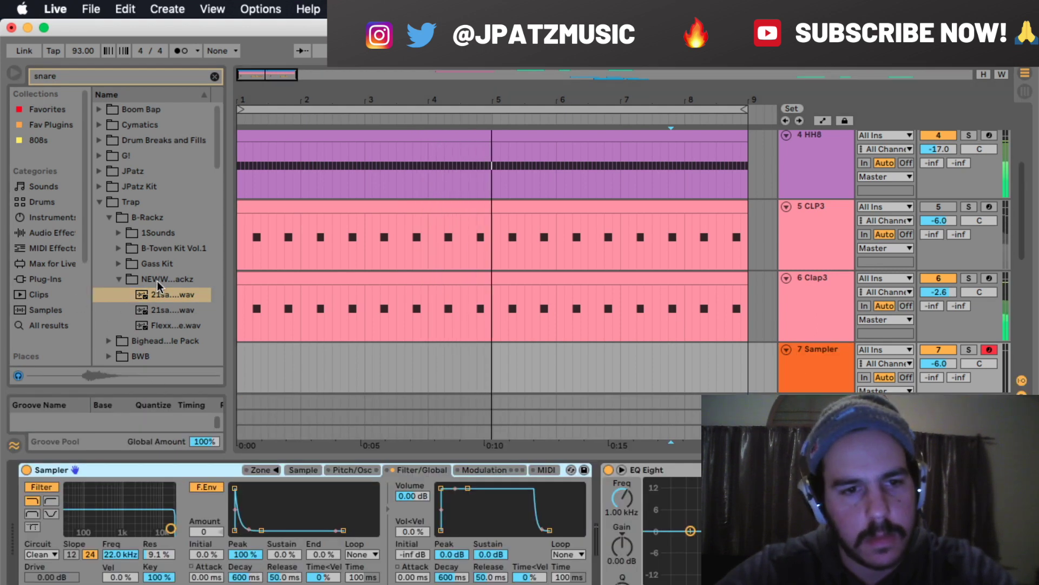
pyautogui.click(142, 296)
pyautogui.moveTo(304, 448); pyautogui.dragTo(313, 533)
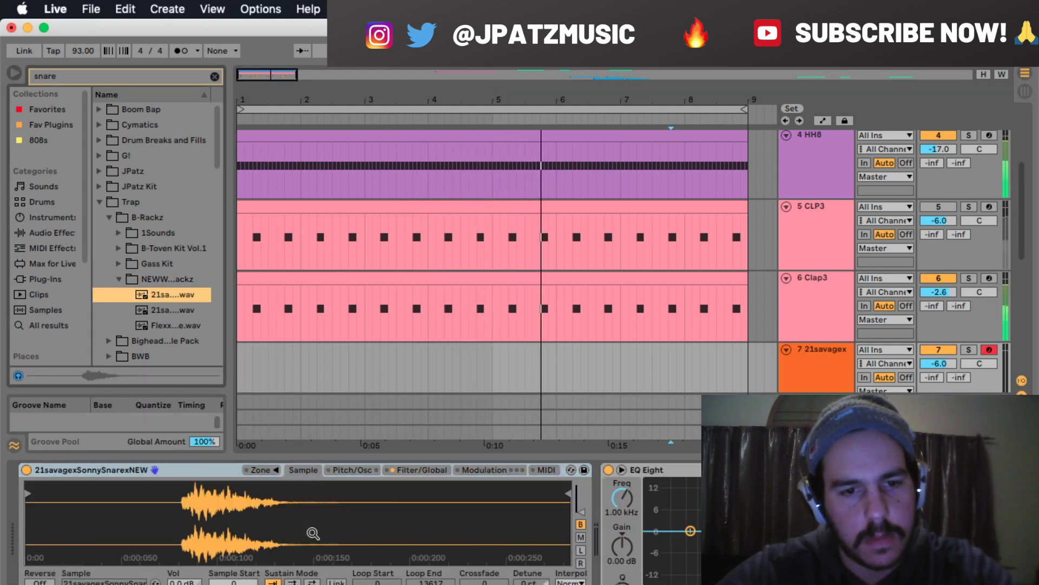
pyautogui.moveTo(31, 493); pyautogui.dragTo(167, 531)
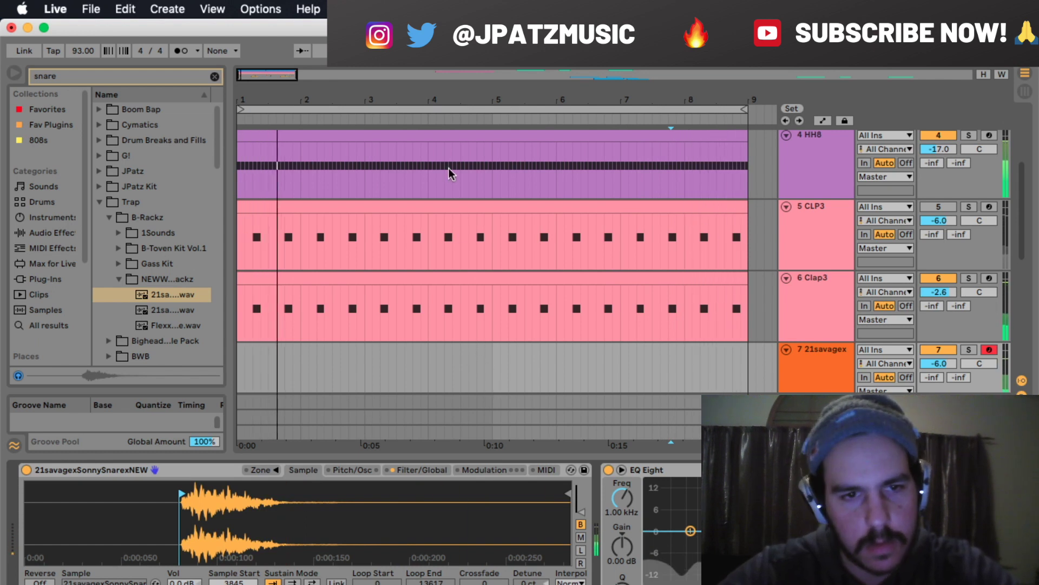
# Record a syncopated C3 snare pattern over the first four bars of track 7 with the beat playing
pyautogui.press('super+a')
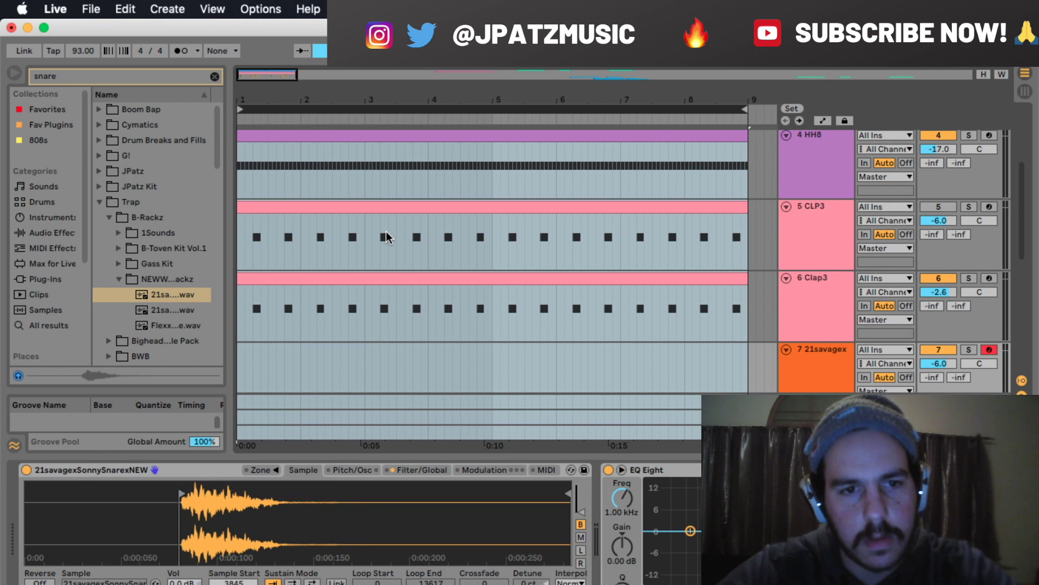
pyautogui.press('F9')
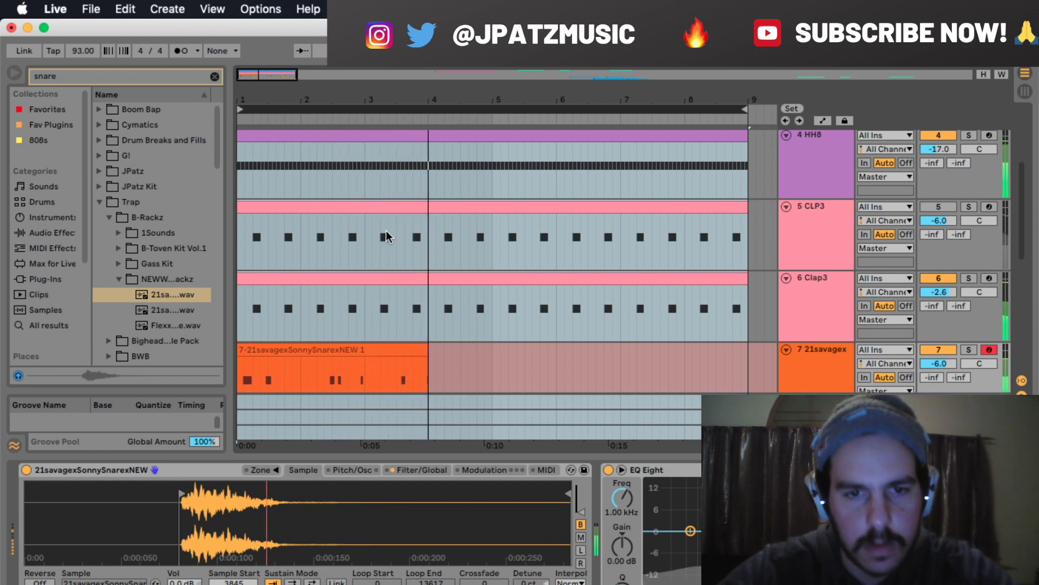
pyautogui.press('space')
pyautogui.press('space')
# Fit the recorded snare clip to exactly four bars and quantize its notes
pyautogui.moveTo(489, 360); pyautogui.dragTo(187, 337)
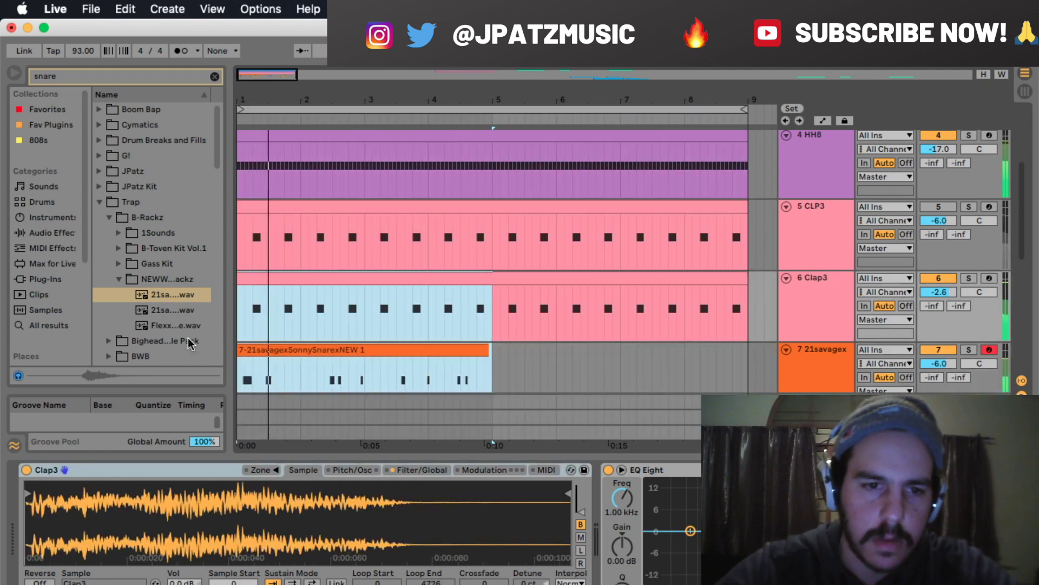
pyautogui.click(207, 343)
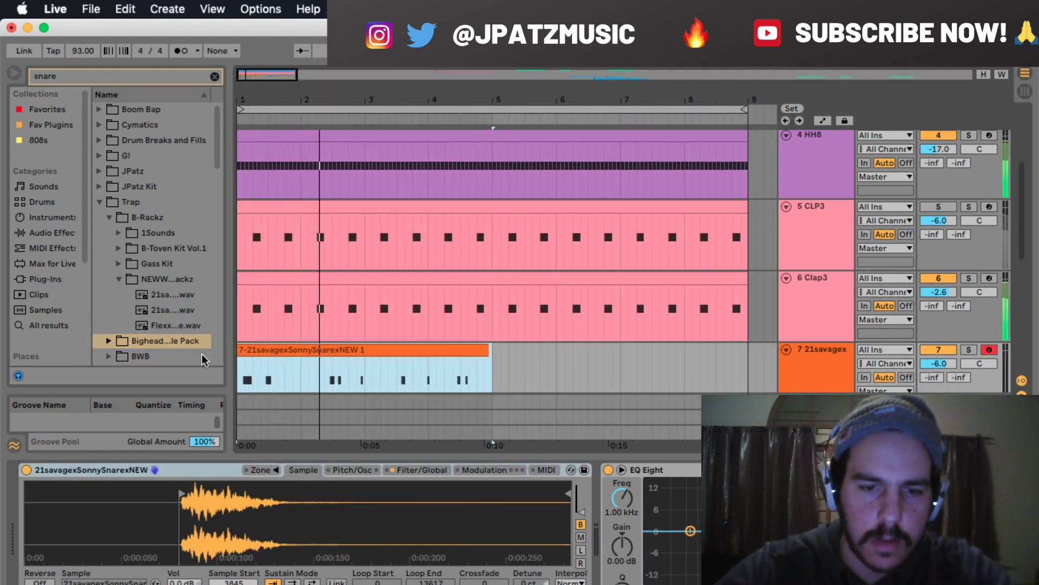
pyautogui.doubleClick(341, 349)
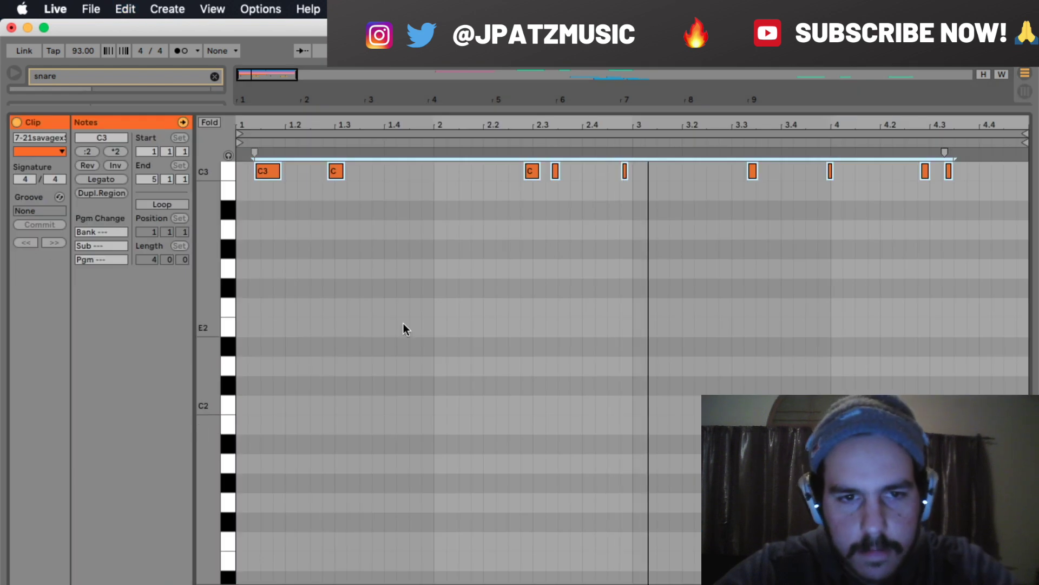
pyautogui.press('super+u')
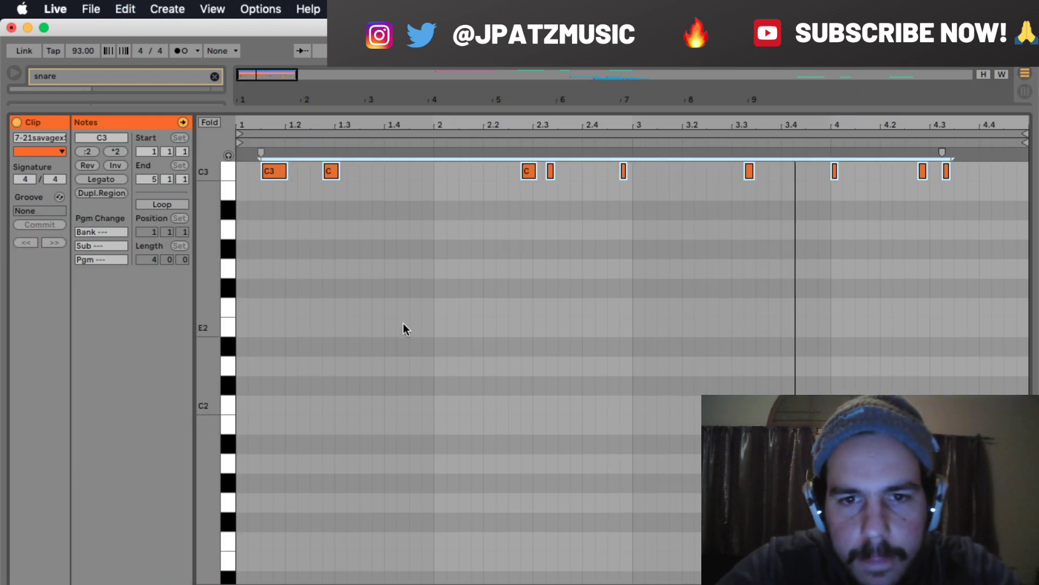
pyautogui.press('super+alt+l')
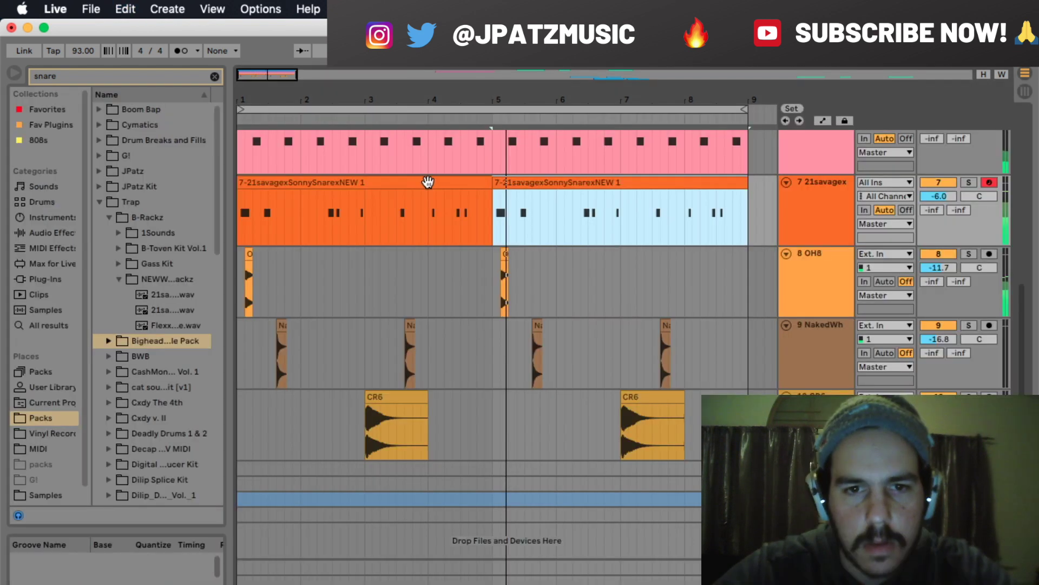
# Consolidate the two four-bar snare clips into one eight-bar clip named Snare
pyautogui.keyDown('shift'); pyautogui.click(427, 182); pyautogui.keyUp('shift')
pyautogui.press('super+j')
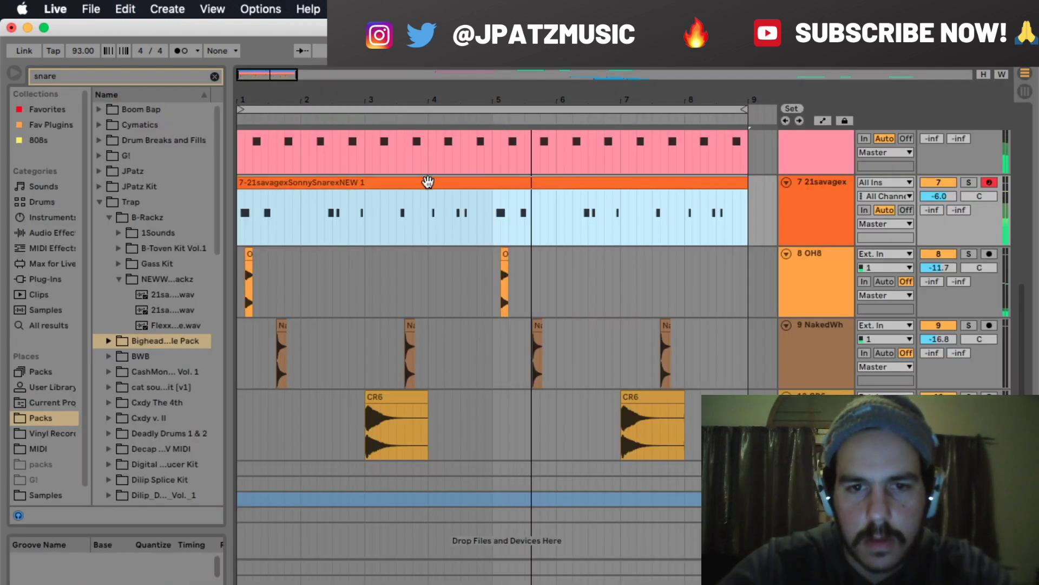
pyautogui.scroll(2, 448, 191)
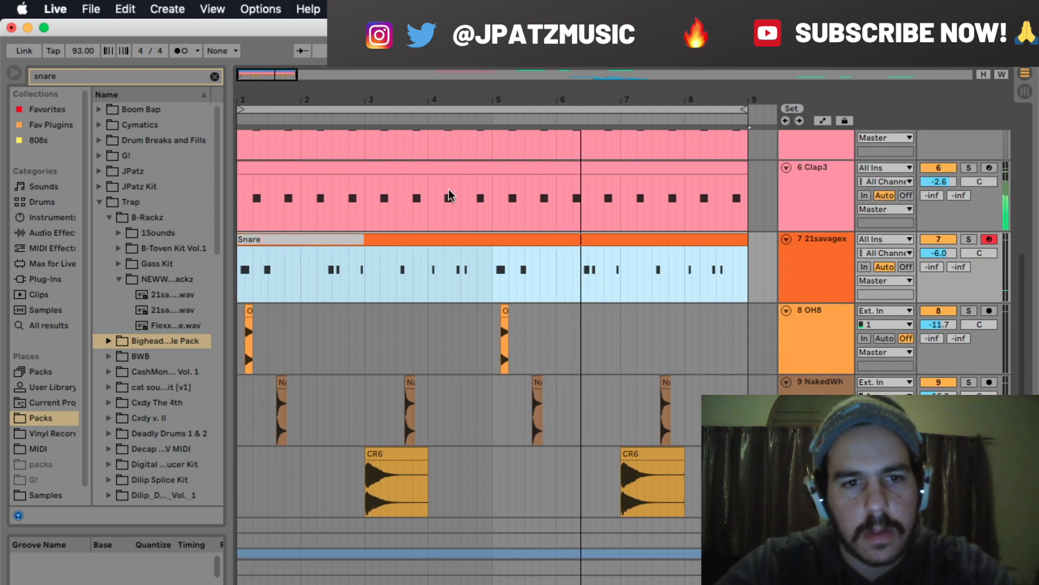
pyautogui.scroll(3, 448, 193)
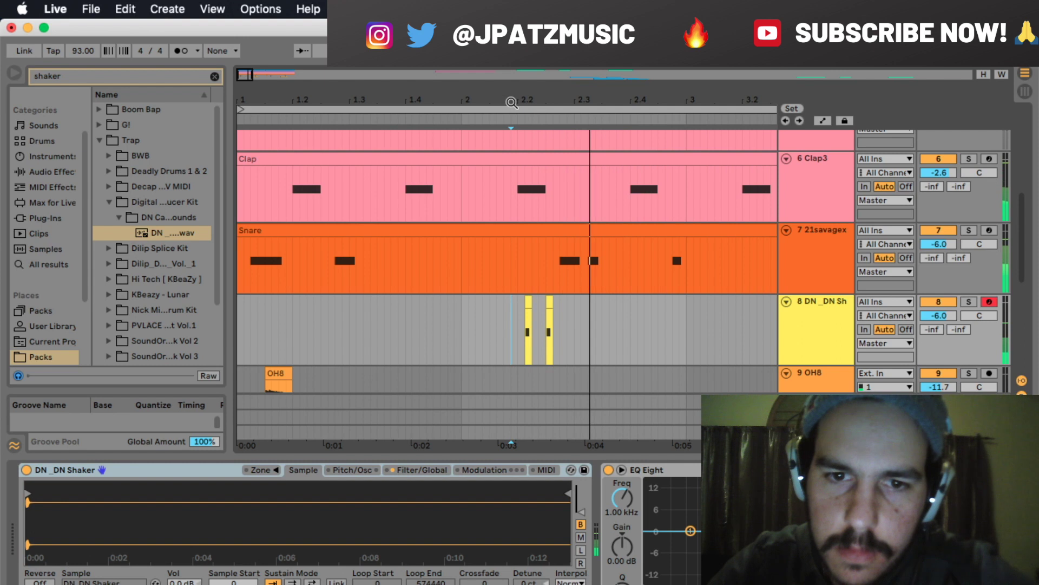
# Duplicate the first four bars of the DN Shaker track to bar 5
pyautogui.moveTo(246, 74); pyautogui.dragTo(245, 32)
pyautogui.moveTo(363, 317); pyautogui.dragTo(157, 317)
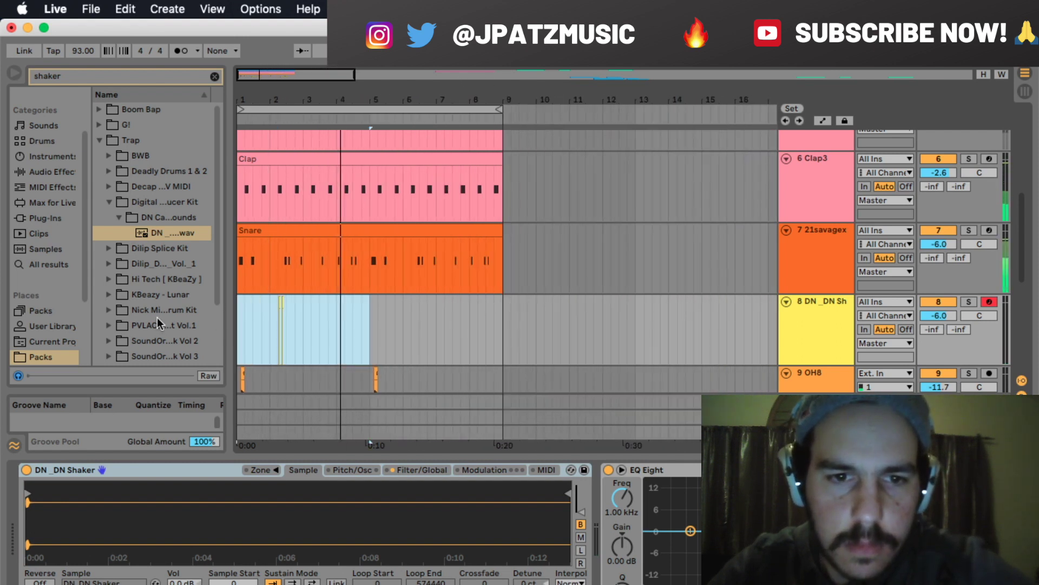
pyautogui.press('super+d')
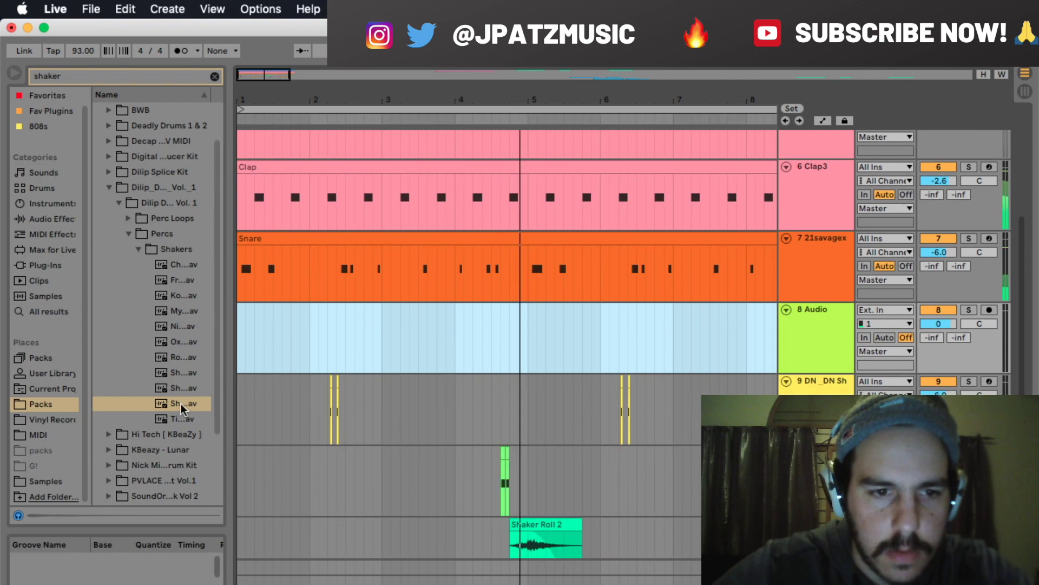
# Place the Shwing shaker sample at about bar 3 on audio track 8 and play it from there
pyautogui.moveTo(181, 404)
pyautogui.mouseDown()
pyautogui.moveTo(405, 343)
pyautogui.moveTo(394, 339)
pyautogui.mouseUp()
pyautogui.click(384, 338)
pyautogui.press('space')
pyautogui.press('space')
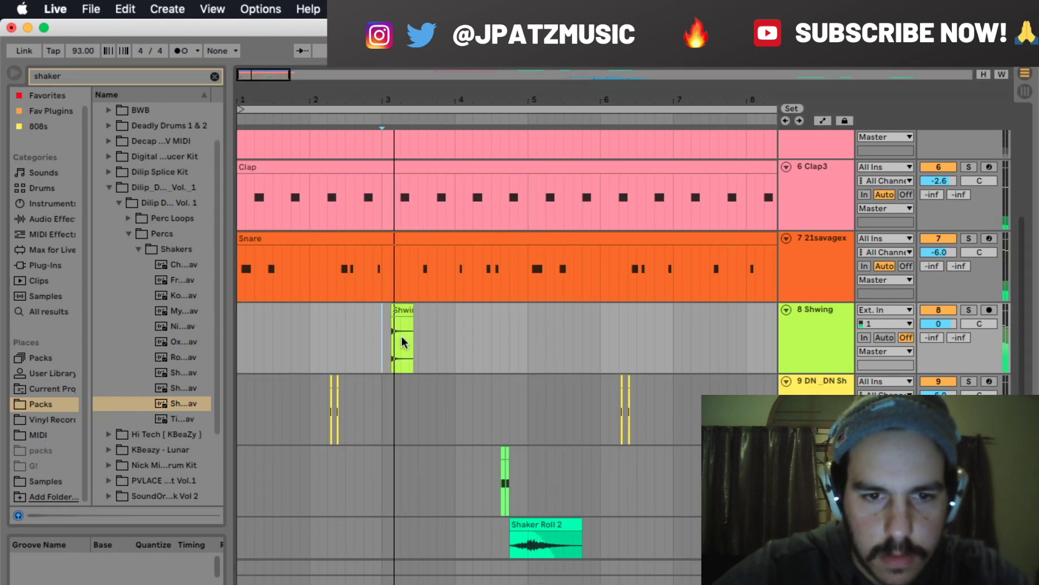
# Duplicate the first four bars of the Shwing track to bar 5
pyautogui.moveTo(441, 98); pyautogui.dragTo(441, 62)
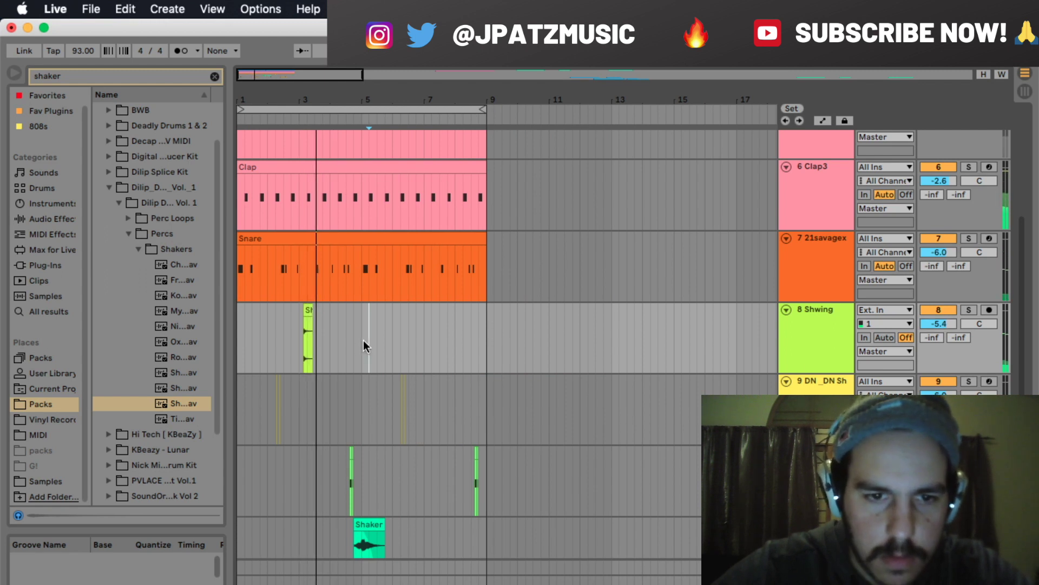
pyautogui.moveTo(362, 340); pyautogui.dragTo(278, 338)
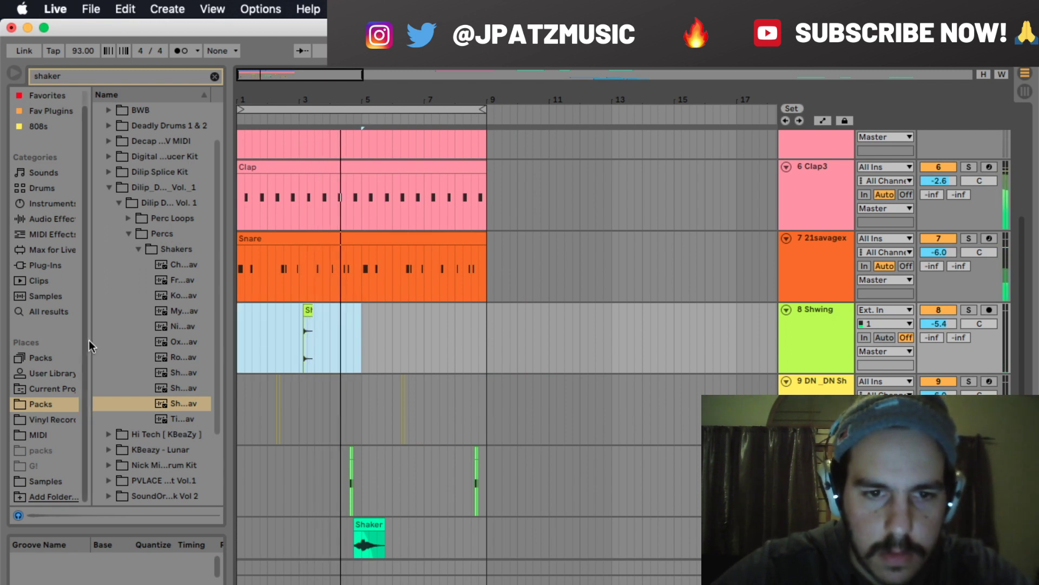
pyautogui.hotkey('ctrl', 'd')
pyautogui.scroll(-1, 306, 340)
pyautogui.scroll(-2, 306, 340)
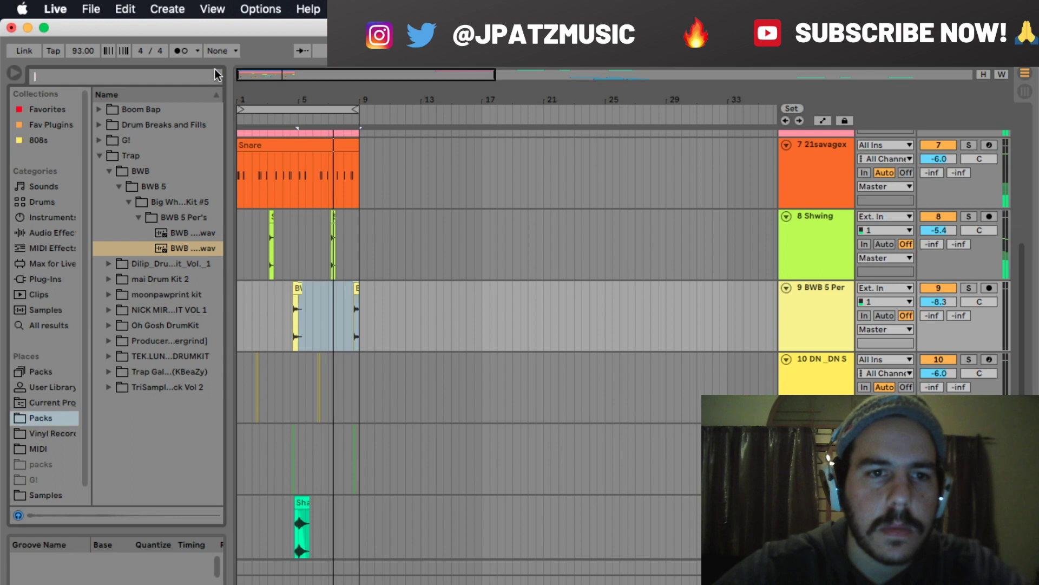
# Group the 808, hi-hat, clap, snare and percussion tracks into one group track
pyautogui.scroll(1, 366, 278)
pyautogui.scroll(5, 366, 273)
pyautogui.rightClick(826, 148)
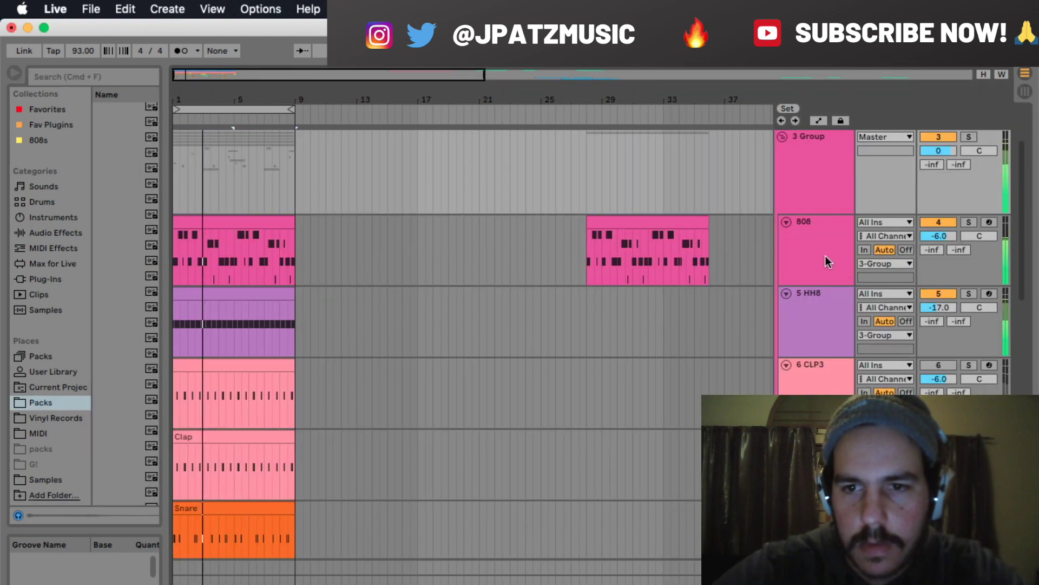
# Collapse the new group track, rename it Drums Bus and solo it
pyautogui.scroll(2, 812, 238)
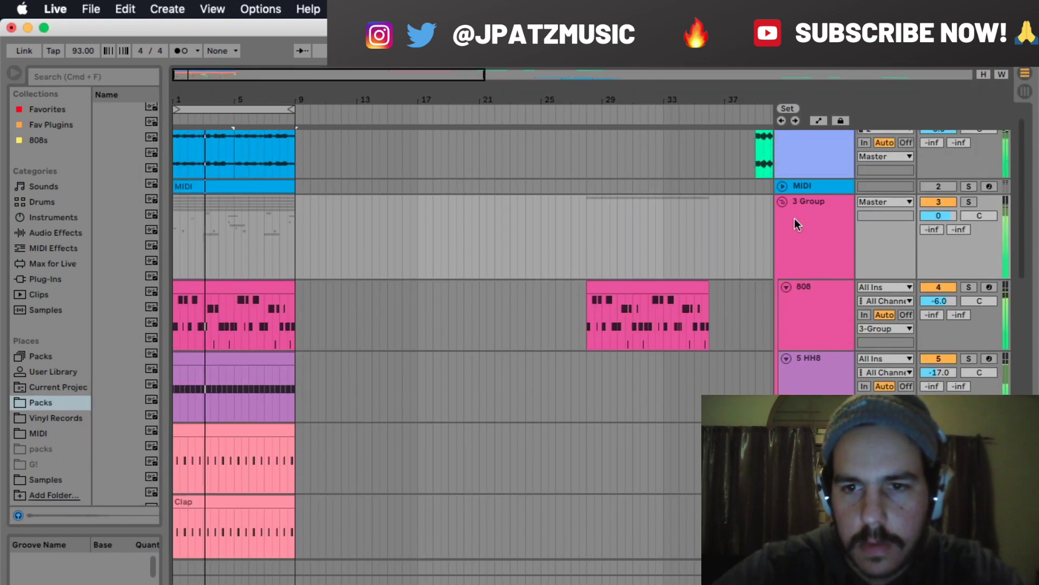
pyautogui.click(782, 201)
pyautogui.click(802, 229)
pyautogui.press('super+r')
pyautogui.write('D')
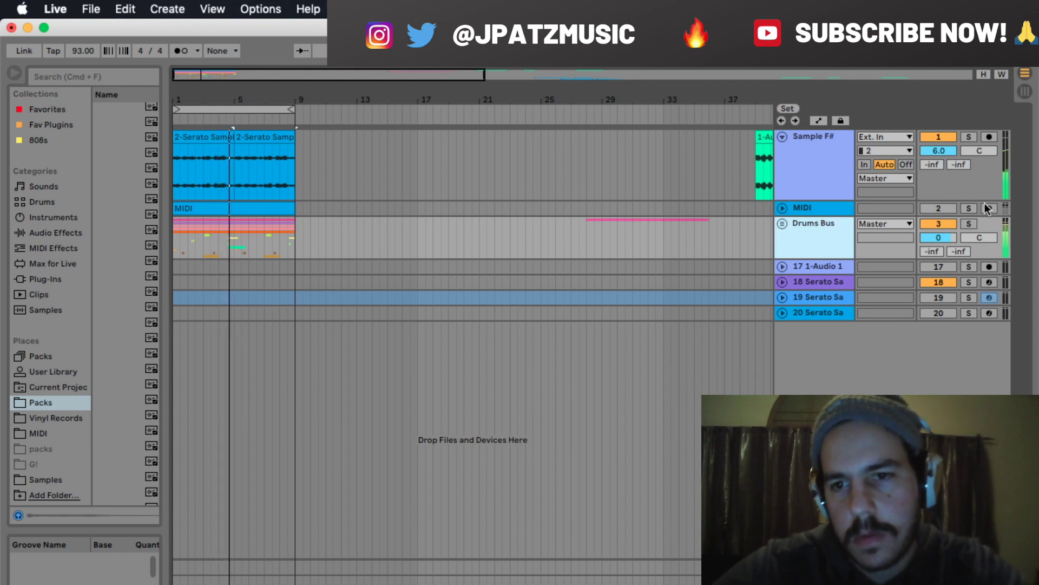
pyautogui.click(969, 224)
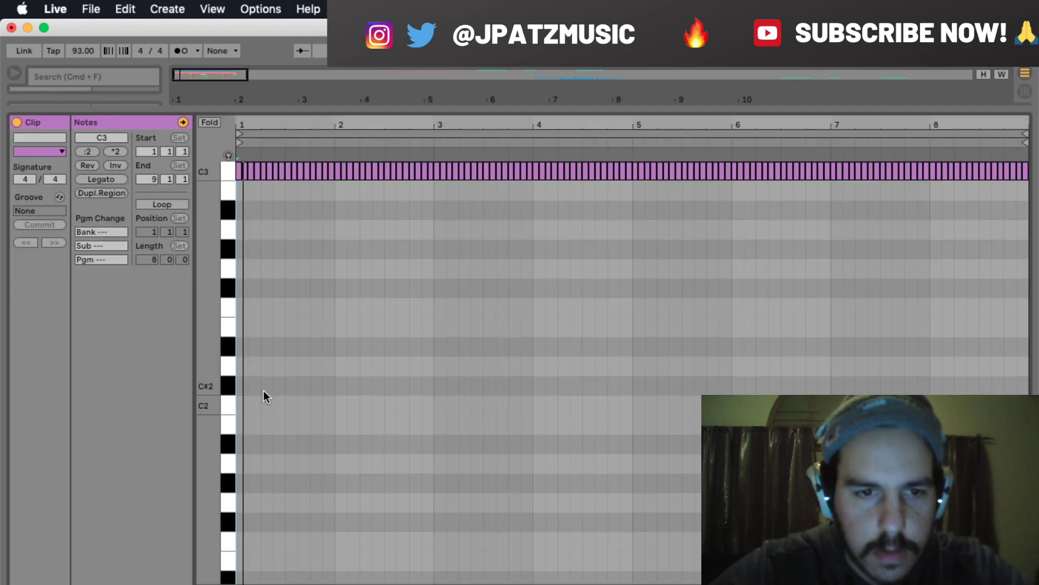
# Draw short hi-hat roll notes below the C3 line, including a three-note roll at 1.1.3 and a descending run
pyautogui.moveTo(332, 207); pyautogui.dragTo(385, 205)
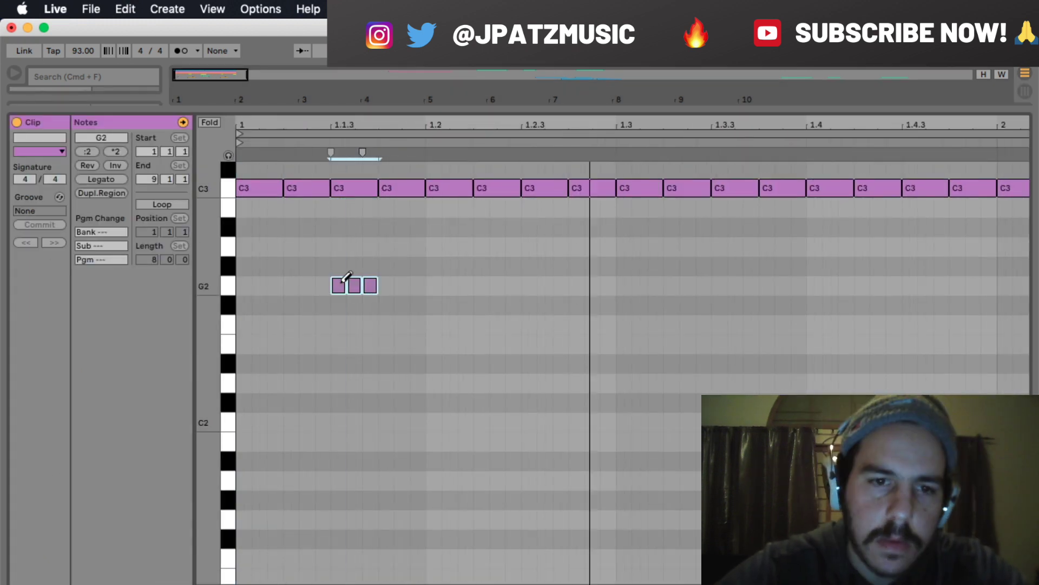
pyautogui.press('0')
pyautogui.scroll(1, 271, 216)
pyautogui.scroll(1, 710, 216)
pyautogui.doubleClick(719, 269)
pyautogui.doubleClick(735, 269)
pyautogui.doubleClick(751, 289)
pyautogui.doubleClick(767, 347)
pyautogui.doubleClick(783, 366)
# Copy the hi-hat roll pattern through bar 4, add another descending three-note run and delete the surplus notes
pyautogui.moveTo(437, 215); pyautogui.dragTo(132, 464)
pyautogui.press('super+d')
pyautogui.doubleClick(499, 254)
pyautogui.doubleClick(528, 274)
pyautogui.doubleClick(557, 293)
pyautogui.press('Delete')
pyautogui.press('super+d')
pyautogui.moveTo(447, 423); pyautogui.dragTo(408, 472)
pyautogui.press('Delete')
pyautogui.press('super+a')
pyautogui.moveTo(520, 422); pyautogui.dragTo(490, 476)
pyautogui.press('Delete')
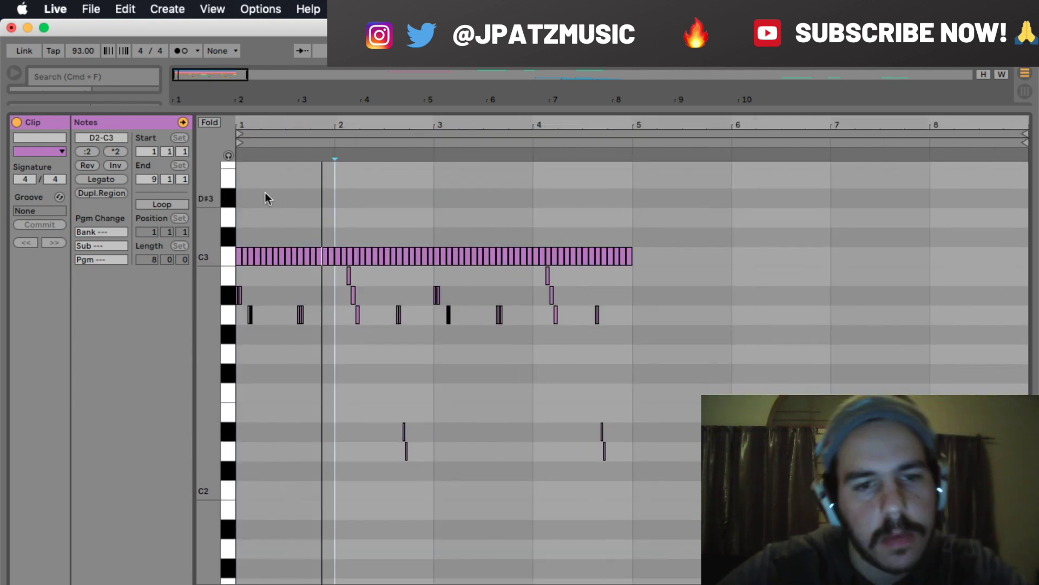
# Transpose the descending three-note run at the start of bar 2 down two semitones
pyautogui.moveTo(366, 265); pyautogui.dragTo(343, 327)
pyautogui.press('Down')
pyautogui.press('Down')
# Draw a three-note D2 roll at the end of bar 4 and extend bar 2's low run with C#2 notes
pyautogui.moveTo(595, 124); pyautogui.dragTo(595, 184)
pyautogui.press('b')
pyautogui.moveTo(603, 450); pyautogui.dragTo(677, 449)
pyautogui.moveTo(541, 123); pyautogui.dragTo(568, 97)
pyautogui.doubleClick(466, 453)
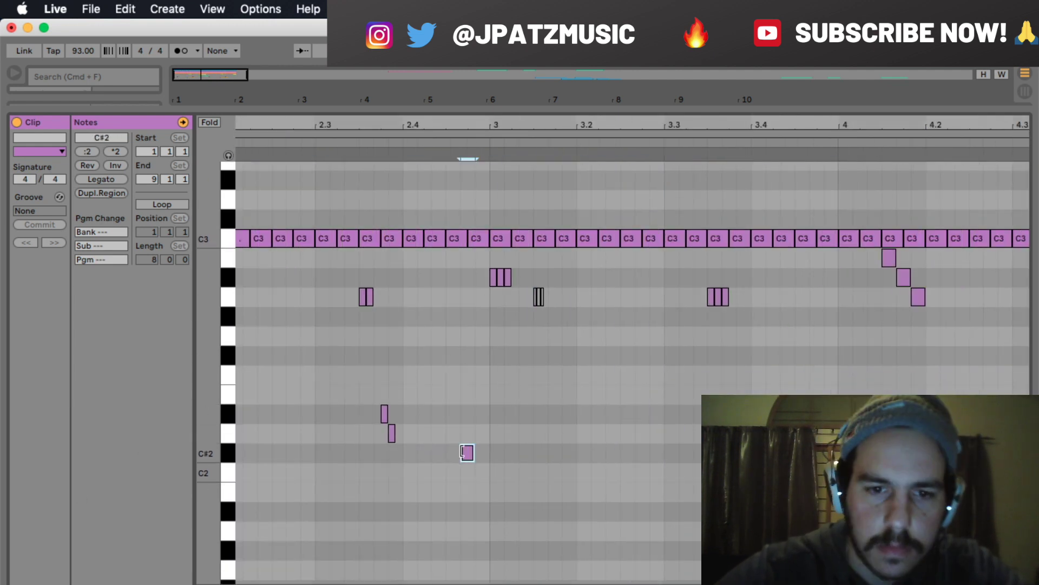
pyautogui.doubleClick(411, 453)
# Duplicate the first four bars of hi-hat notes to bar 5
pyautogui.click(360, 134)
pyautogui.moveTo(360, 123); pyautogui.dragTo(360, 97)
pyautogui.doubleClick(619, 257)
pyautogui.press('super+a')
pyautogui.press('super+d')
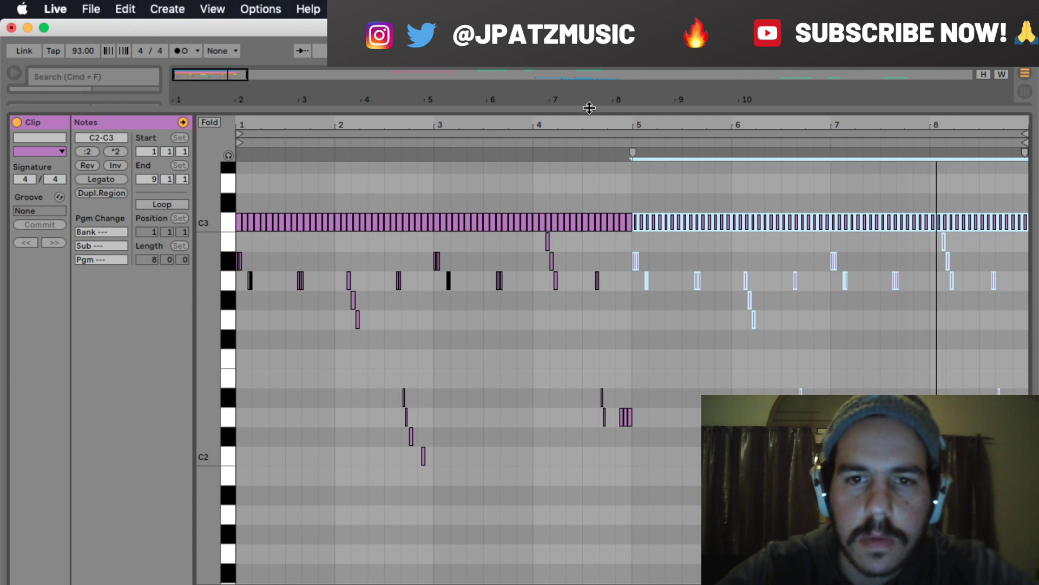
# Return to the full arrangement, restart playback and solo the Drums Bus
pyautogui.hotkey('shift', 'Tab')
pyautogui.scroll(3, 421, 226)
pyautogui.scroll(5, 772, 228)
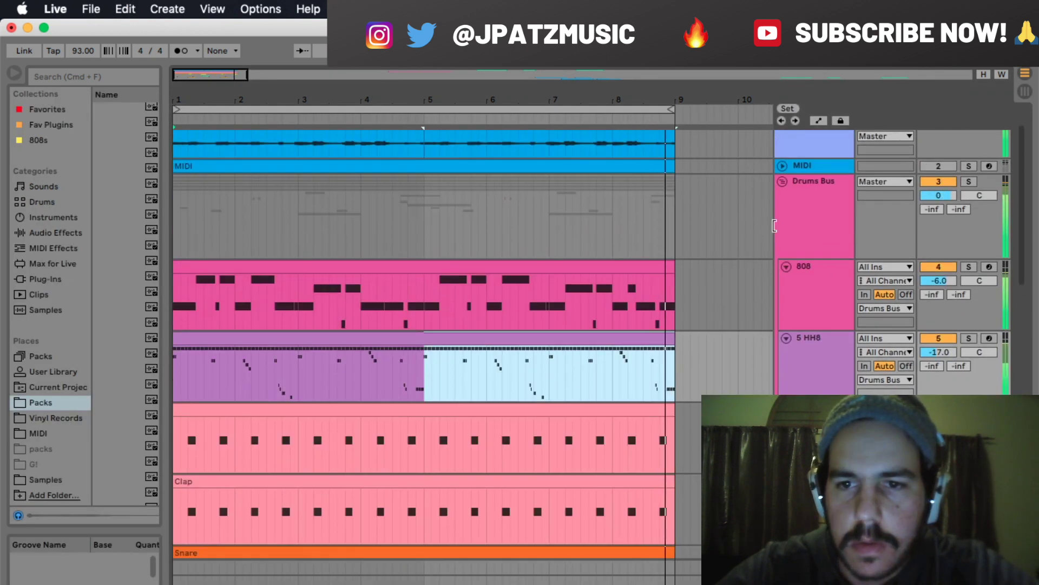
pyautogui.press('space')
pyautogui.click(969, 182)
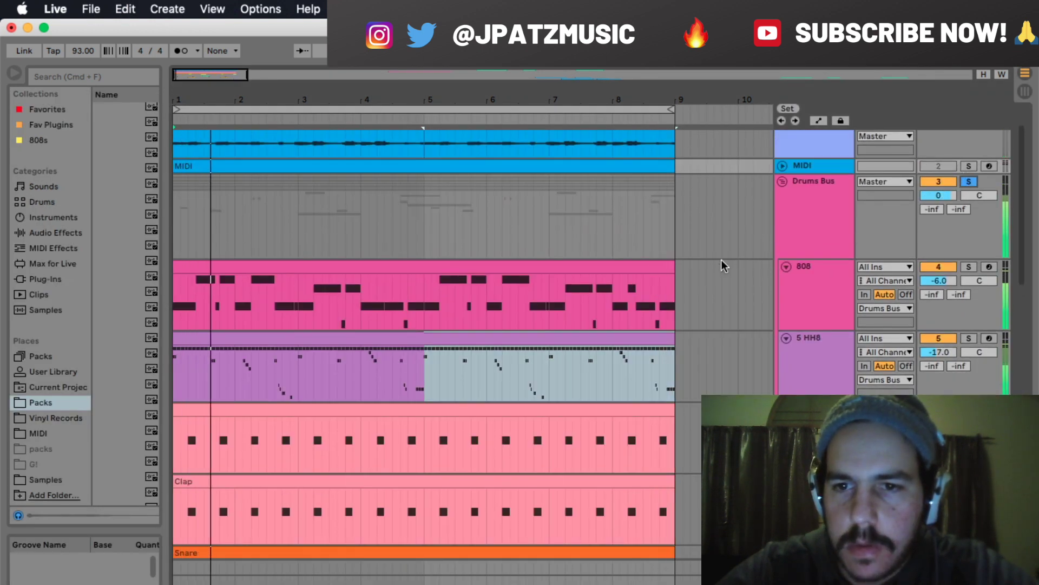
# Load the HalfTime plug-in on the second Sample F# track
pyautogui.scroll(-2, 725, 263)
pyautogui.click(784, 287)
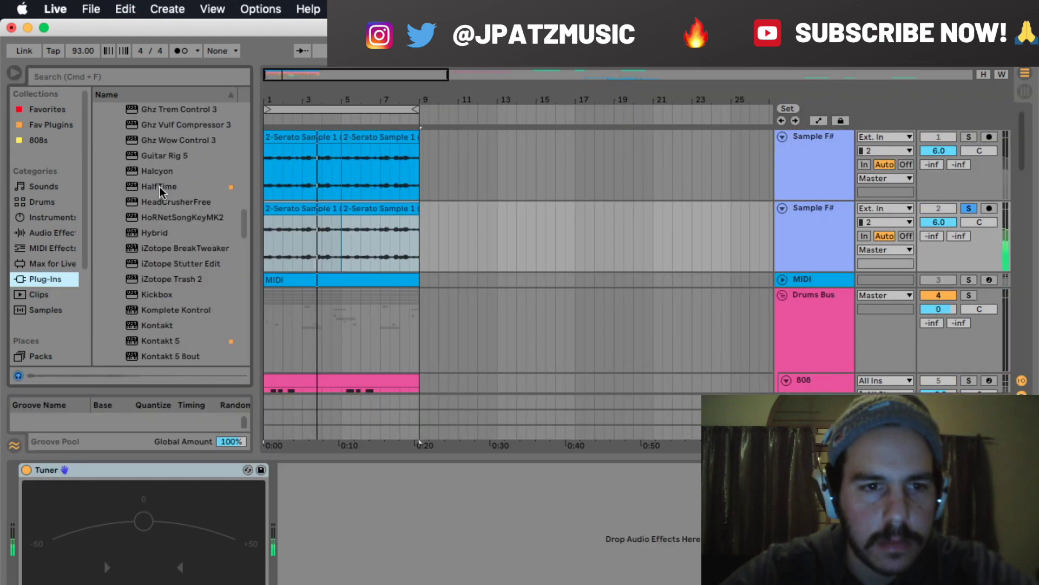
pyautogui.click(161, 187)
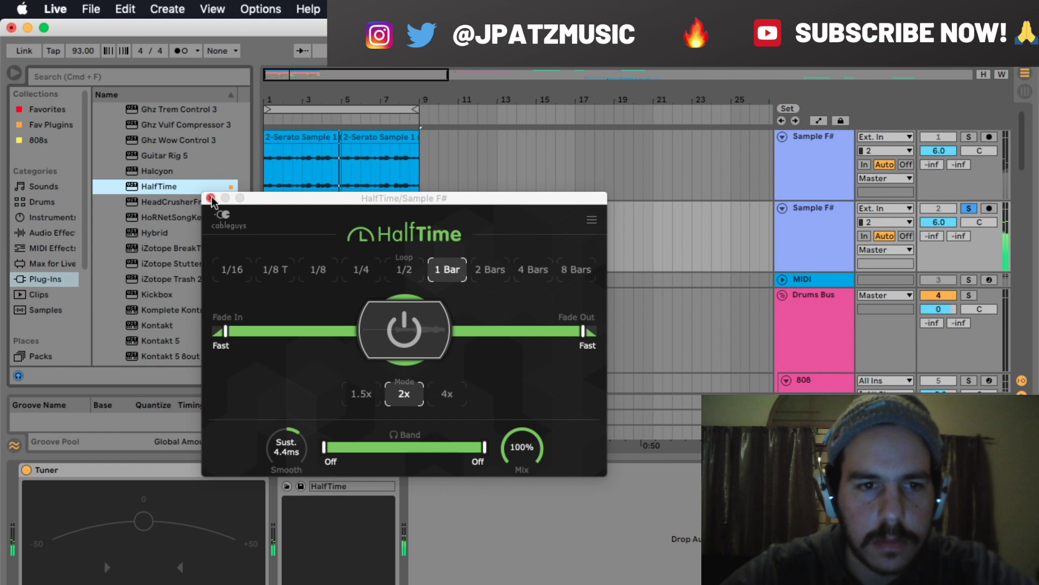
pyautogui.click(211, 198)
pyautogui.scroll(-1, 372, 260)
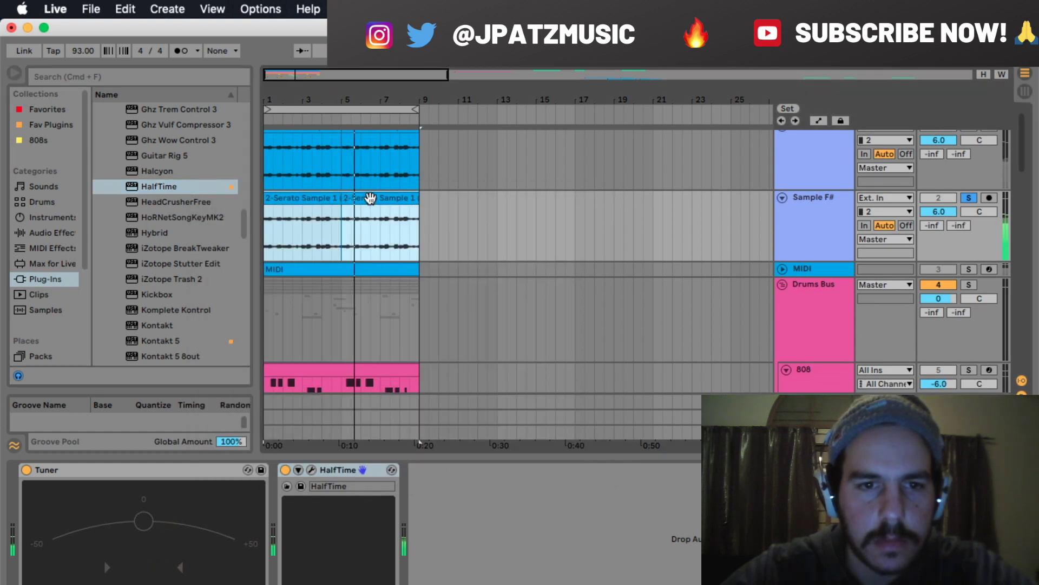
# Move both clips of the first Sample F# track to bar 9 and unsolo the HalfTime track
pyautogui.scroll(1, 370, 198)
pyautogui.click(364, 136)
pyautogui.keyDown('shift'); pyautogui.click(288, 135); pyautogui.keyUp('shift')
pyautogui.moveTo(288, 136); pyautogui.dragTo(440, 166)
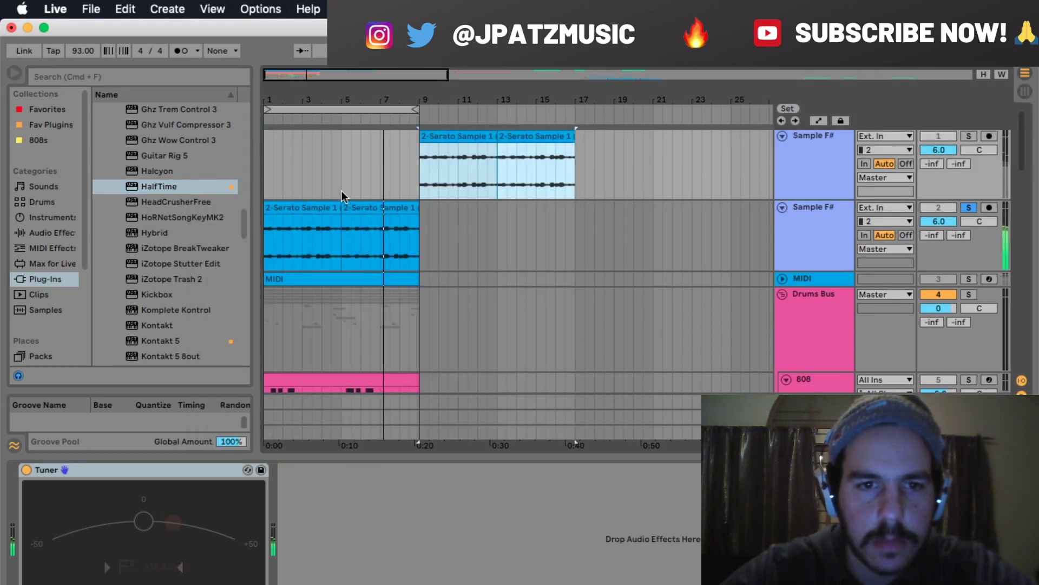
pyautogui.click(316, 208)
pyautogui.click(972, 211)
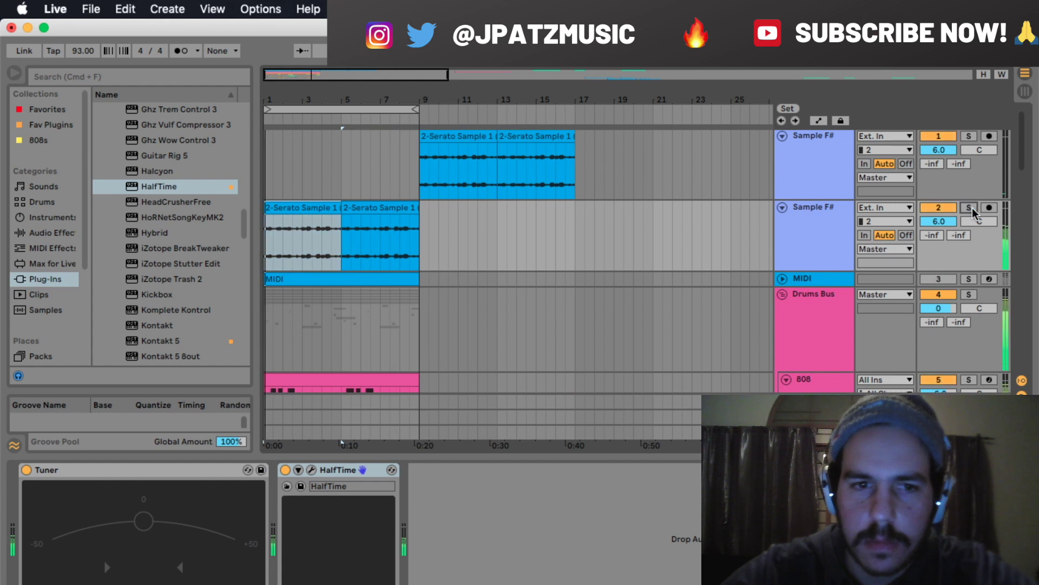
# Shape an EQ Eight before HalfTime with a low cut and band 4 at 5.87 kHz, -5.33 dB, and copy it after HalfTime
pyautogui.click(338, 499)
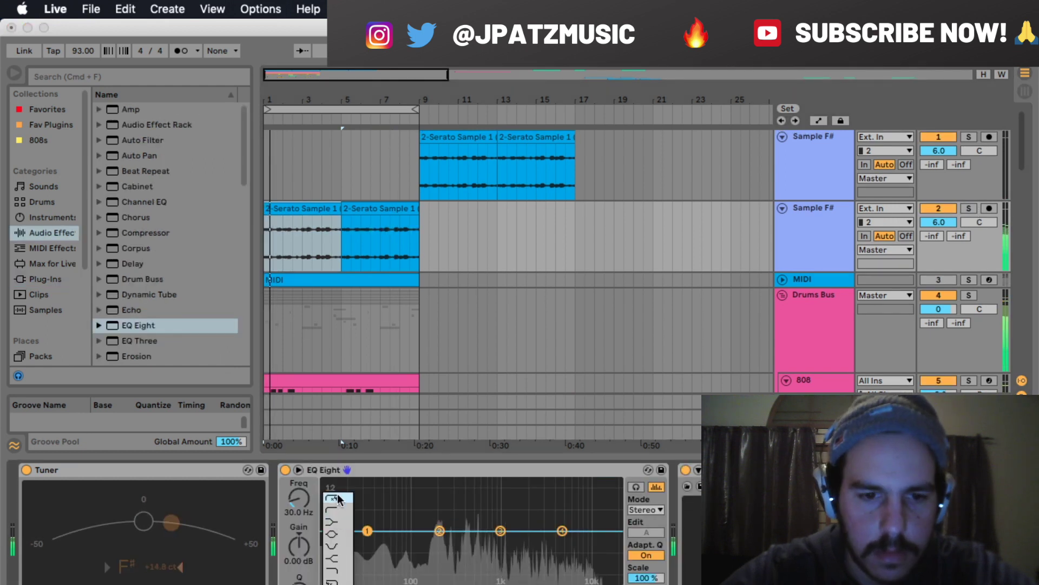
pyautogui.click(338, 499)
pyautogui.moveTo(298, 496); pyautogui.dragTo(299, 455)
pyautogui.moveTo(562, 531); pyautogui.dragTo(567, 548)
pyautogui.click(509, 470)
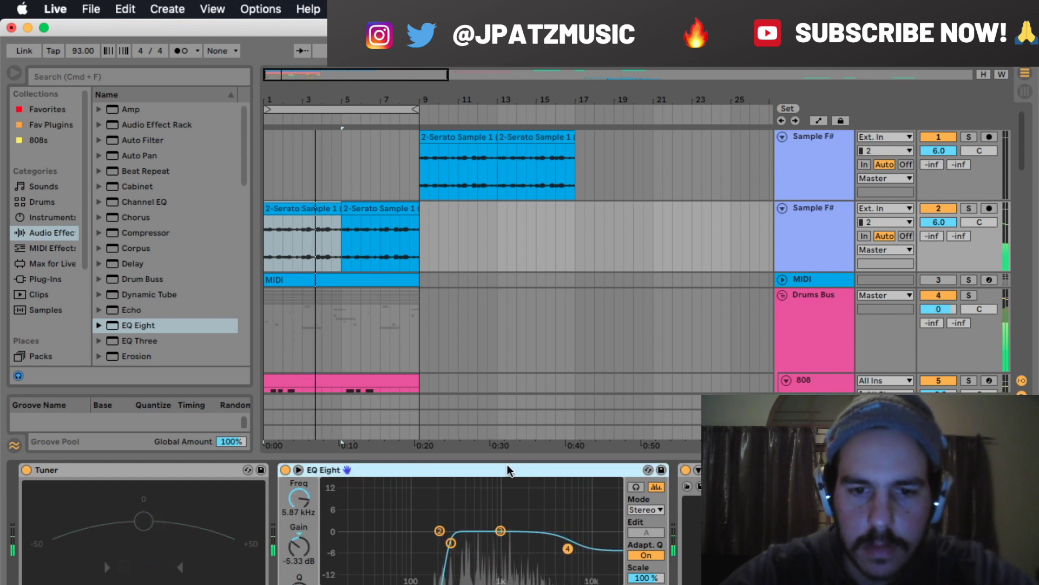
pyautogui.moveTo(508, 470); pyautogui.dragTo(806, 470)
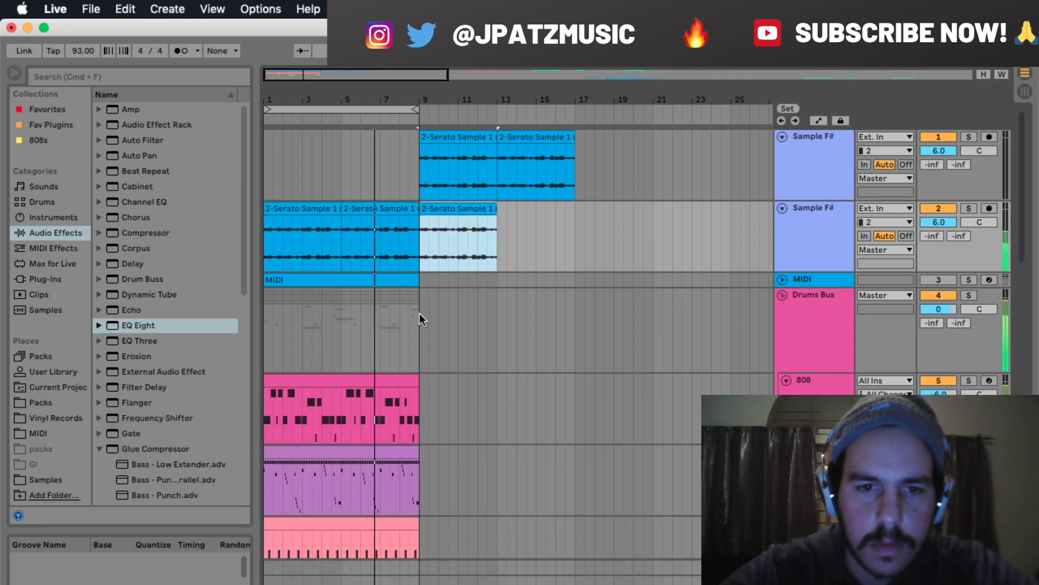
# Duplicate the HalfTime track's clips up to bar 17 and move the first Sample F# track's clips to start there
pyautogui.press('super+d')
pyautogui.moveTo(451, 142); pyautogui.dragTo(619, 140)
pyautogui.keyDown('shift'); pyautogui.click(522, 136); pyautogui.keyUp('shift')
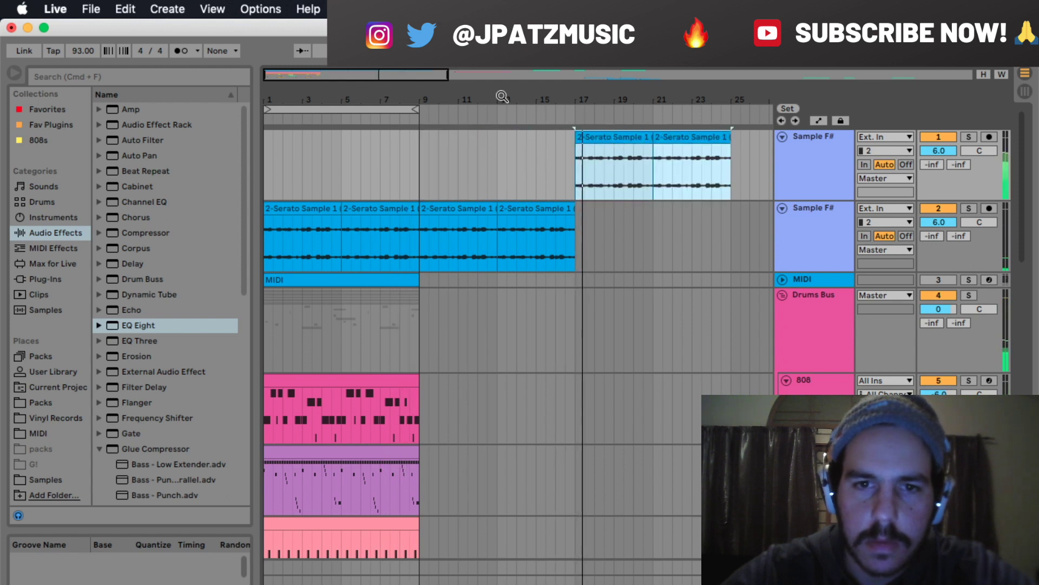
# Extend the arrangement loop to bar 21 and play the beat from the start
pyautogui.moveTo(508, 92); pyautogui.dragTo(507, 81)
pyautogui.moveTo(378, 109); pyautogui.dragTo(546, 181)
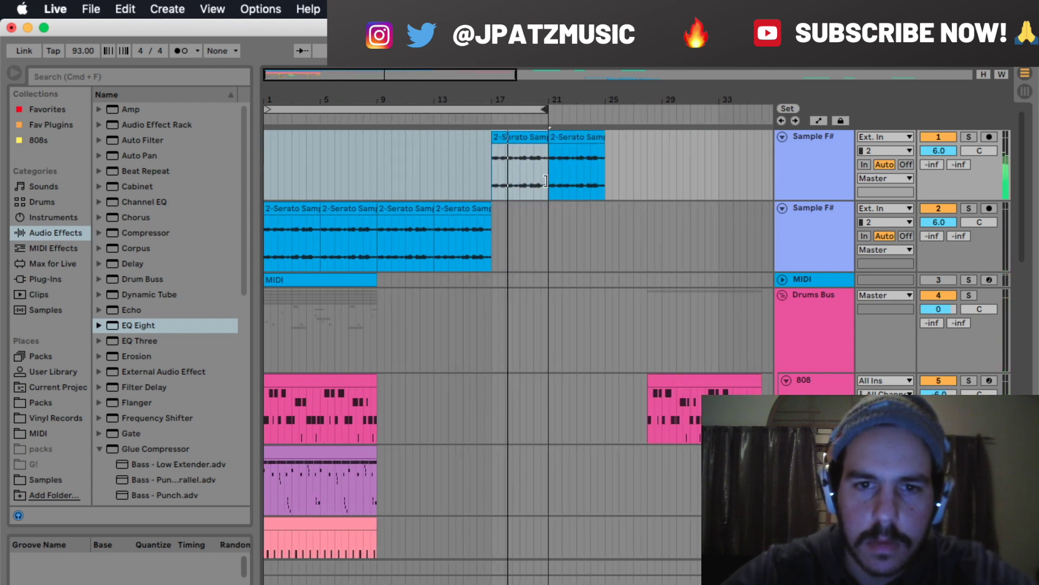
pyautogui.click(534, 169)
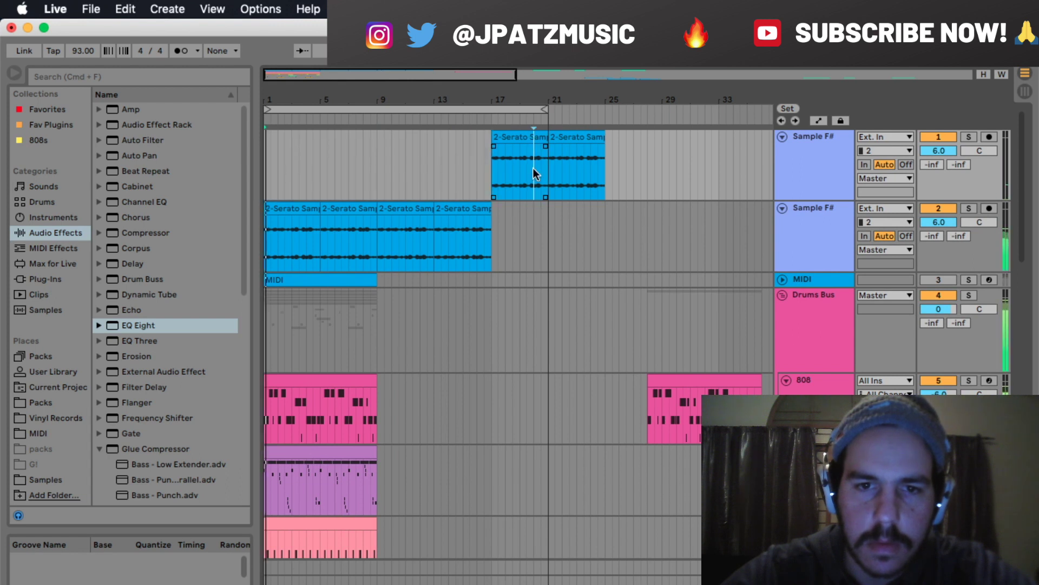
pyautogui.press('space')
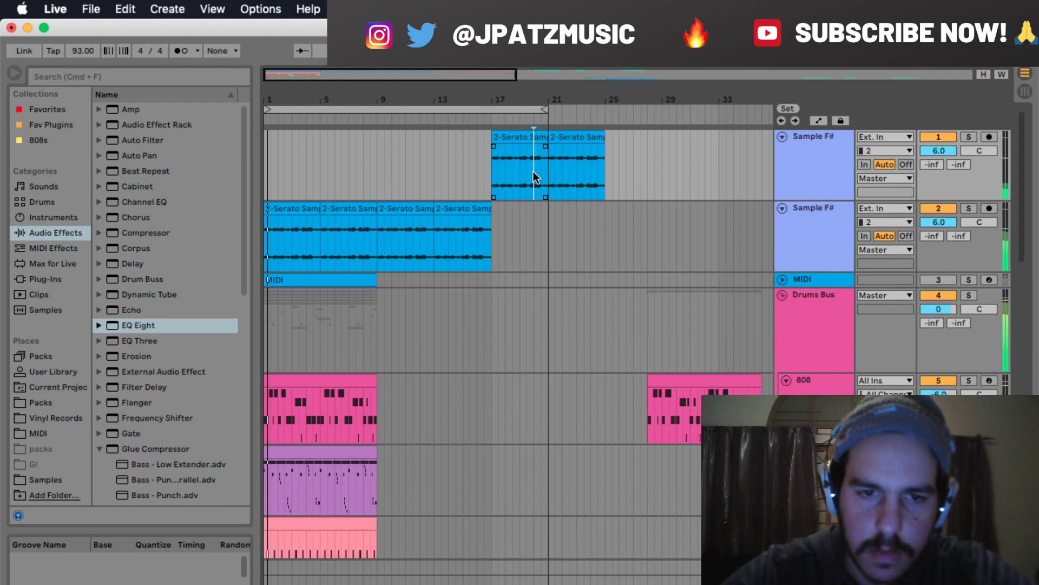
# Duplicate the first eight bars of the MIDI and drum tracks to bar 9, and extend the loop to bar 25
pyautogui.scroll(-1, 534, 171)
pyautogui.click(376, 264)
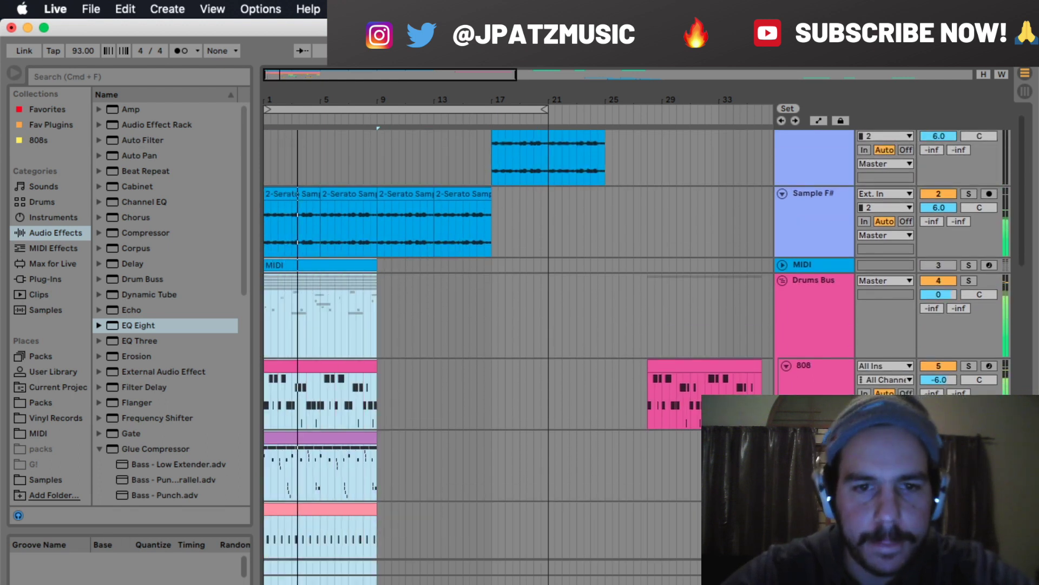
pyautogui.press('super+d')
pyautogui.scroll(1, 504, 320)
pyautogui.moveTo(466, 95); pyautogui.dragTo(465, 54)
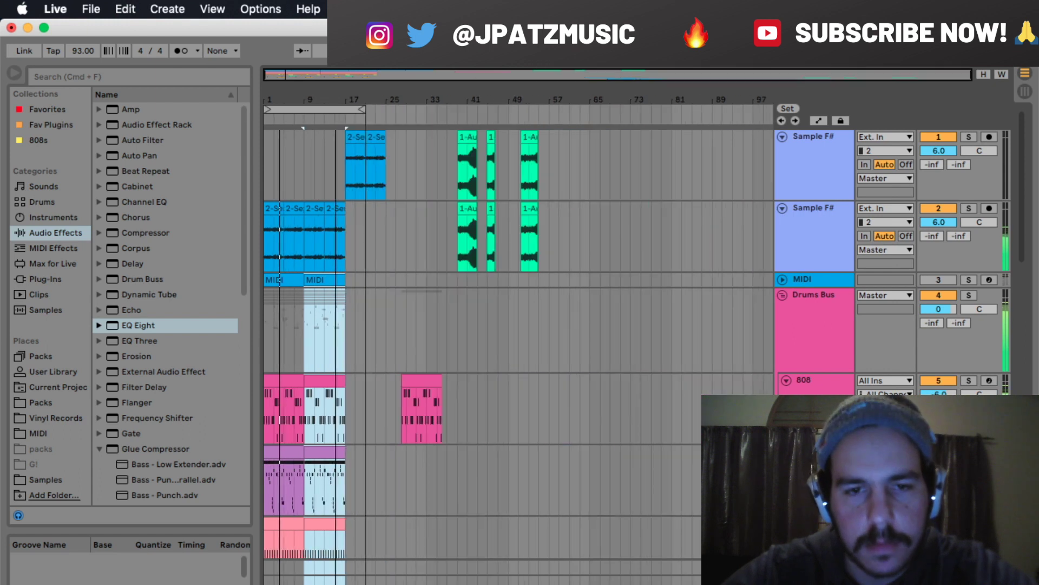
pyautogui.moveTo(360, 112); pyautogui.dragTo(381, 125)
pyautogui.click(373, 135)
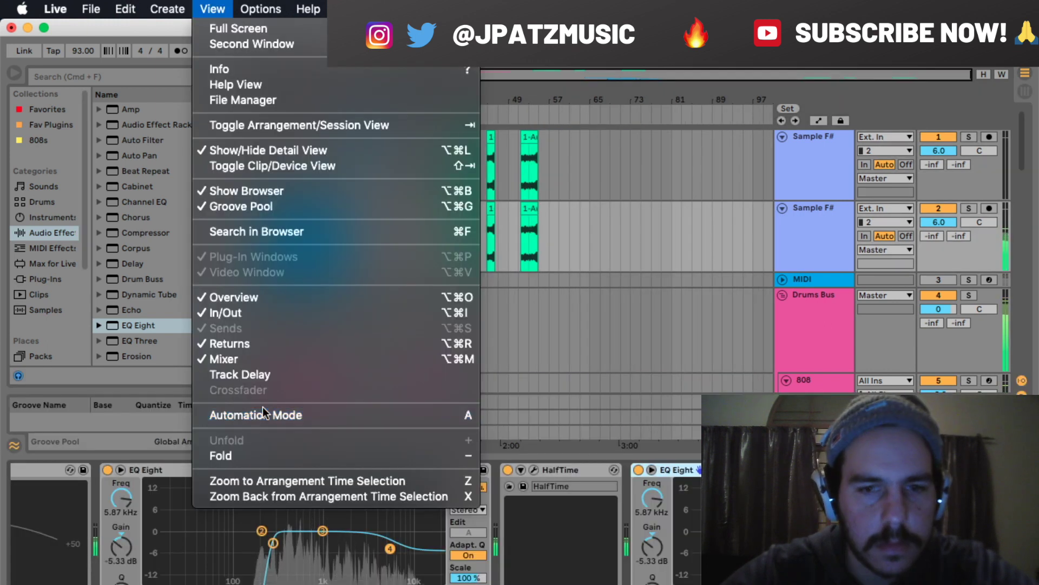
# Draw raised HalfTime Smooth Length automation over the second Sample F# track's first four bars and duplicate that section to bar 5
pyautogui.click(266, 415)
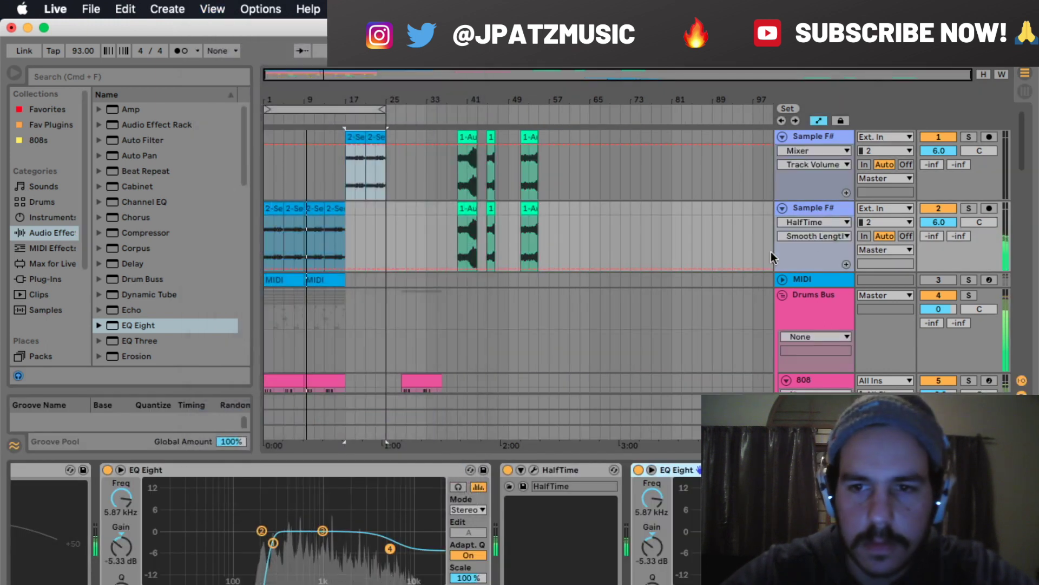
pyautogui.click(269, 258)
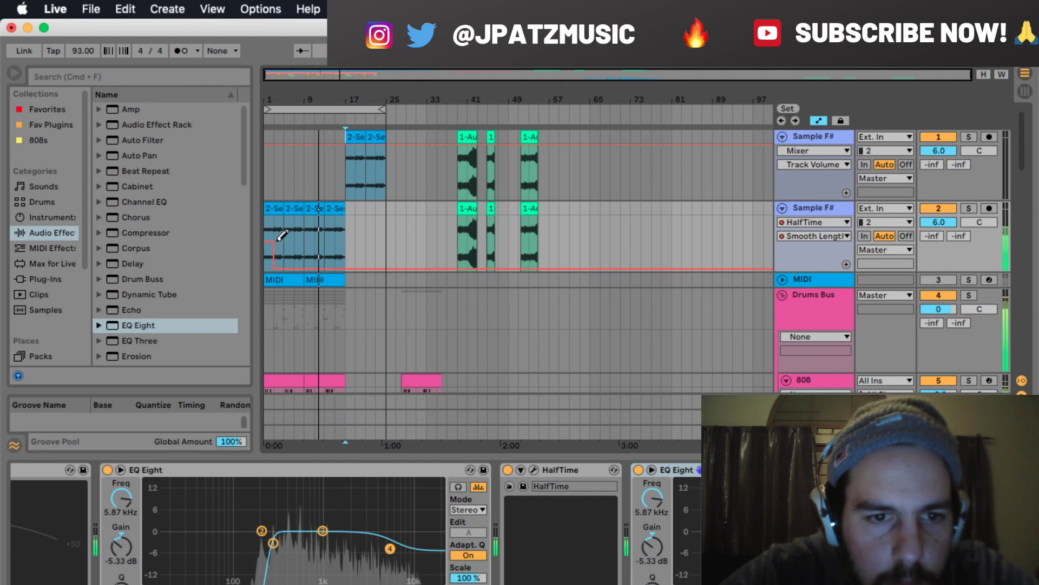
pyautogui.click(276, 206)
pyautogui.press('space')
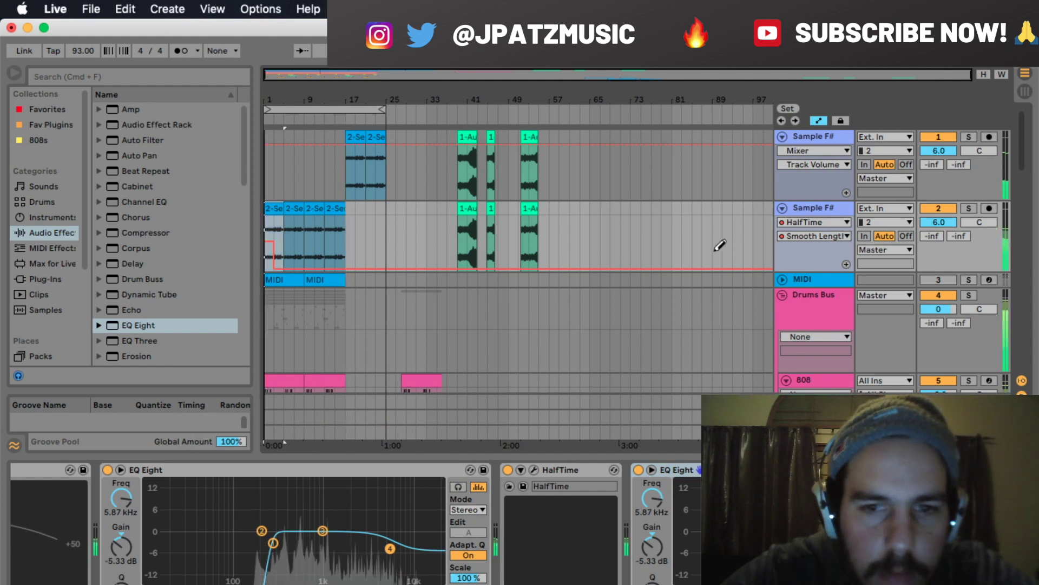
pyautogui.moveTo(270, 247); pyautogui.dragTo(281, 245)
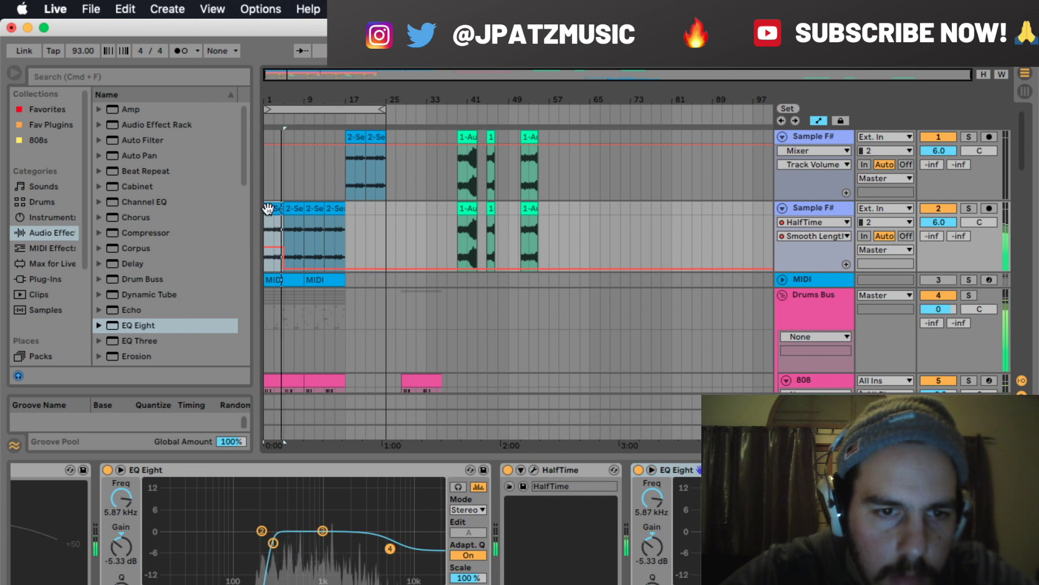
pyautogui.press('super+d')
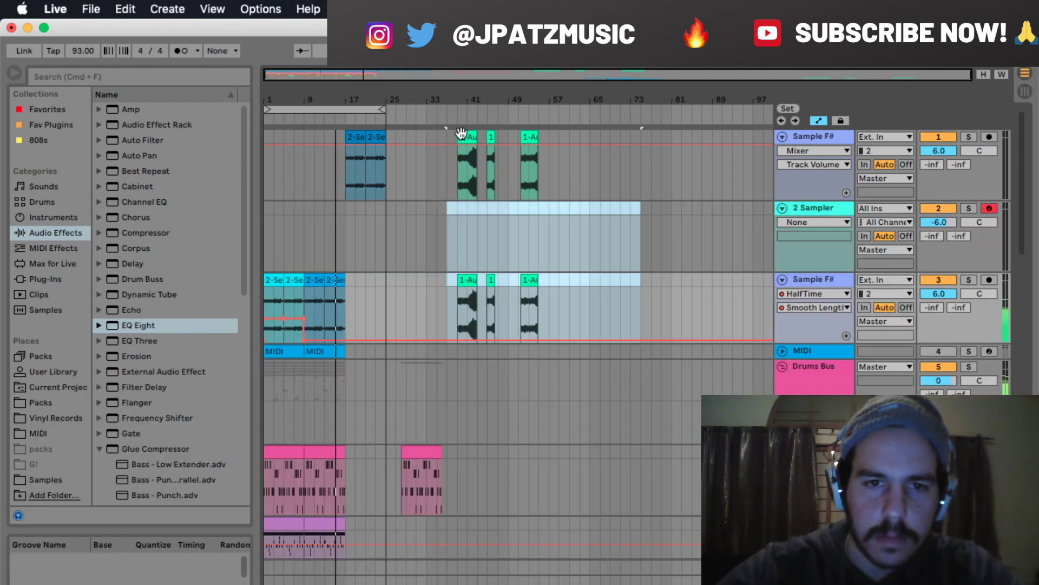
# Select the leftover clips from about bar 37 onward on the sample and Sampler tracks and move them further along the timeline
pyautogui.moveTo(447, 132); pyautogui.dragTo(670, 297)
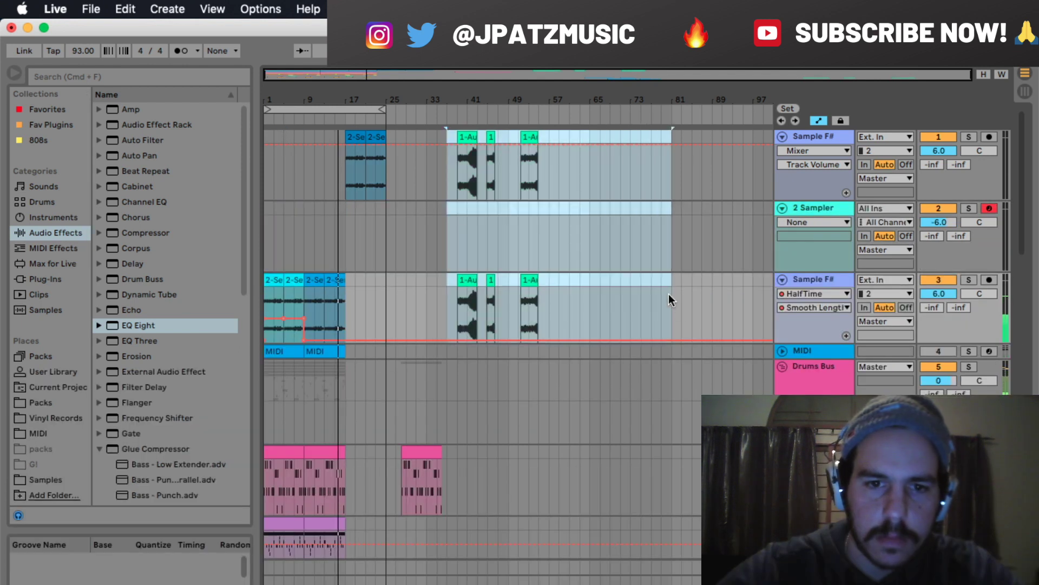
pyautogui.moveTo(461, 280); pyautogui.dragTo(586, 290)
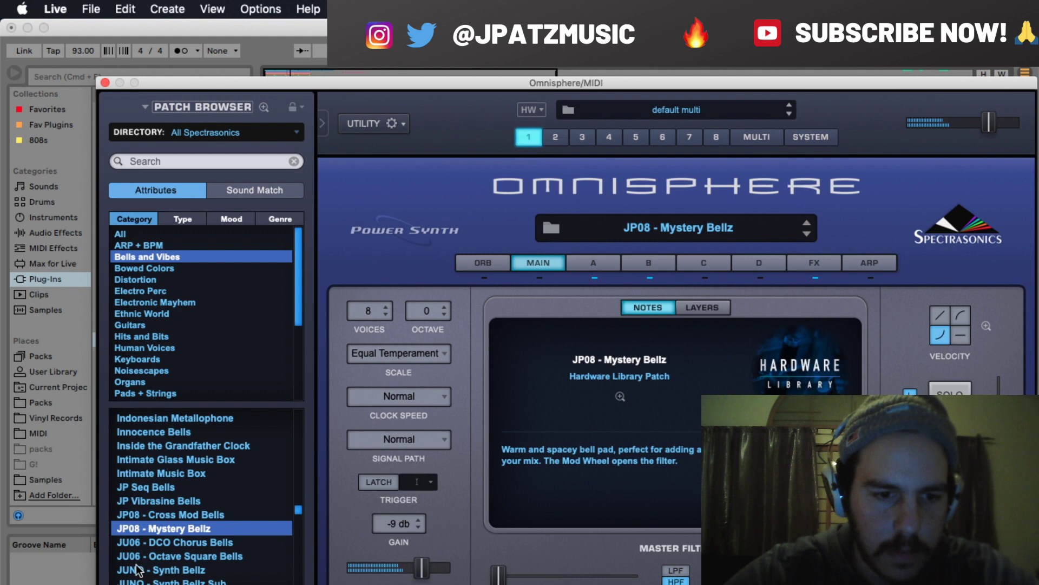
# Audition Omnisphere's Bells and Vibes patches for the MIDI track and load Lightbulb in a Bowl
pyautogui.click(137, 566)
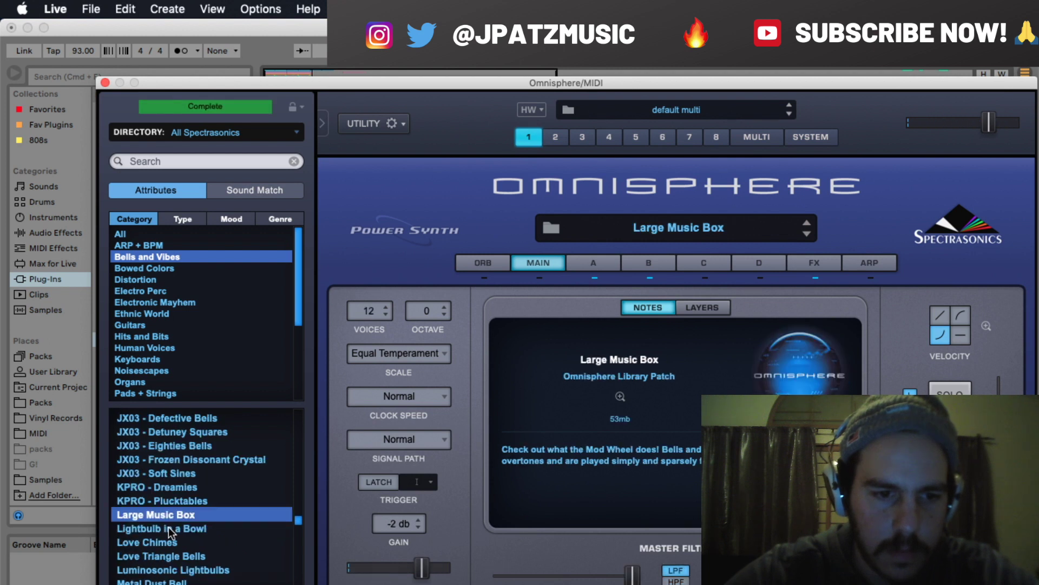
pyautogui.click(169, 528)
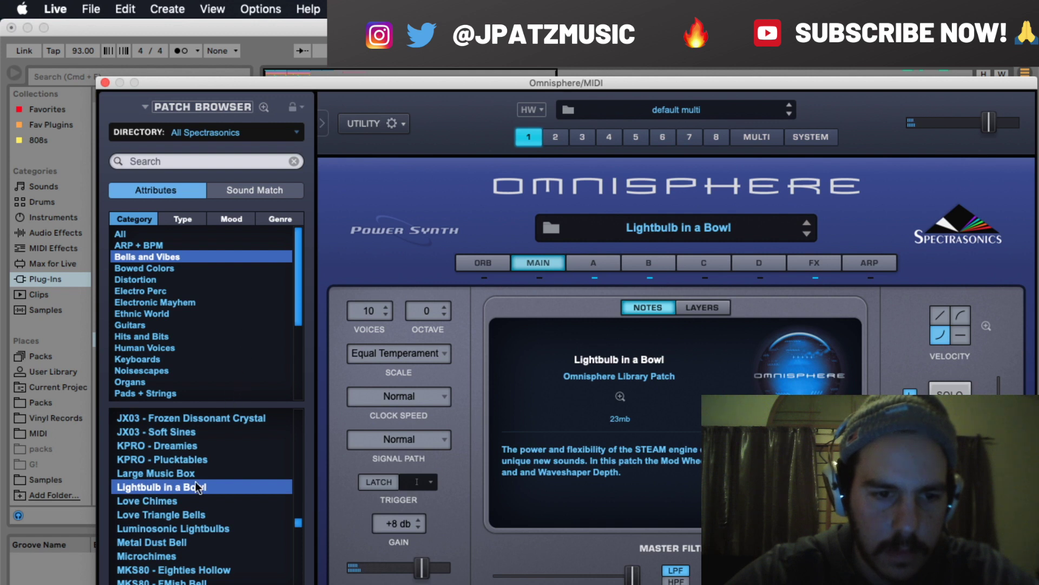
pyautogui.click(105, 83)
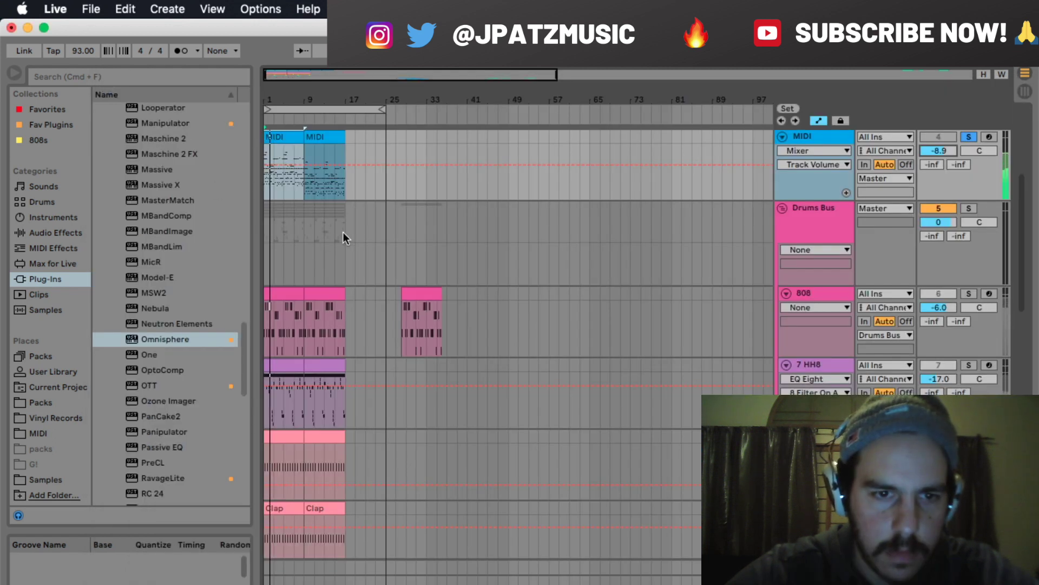
# Fold the duplicate MIDI track above the Drums Bus and freeze the soloed MIDI track
pyautogui.scroll(3, 344, 230)
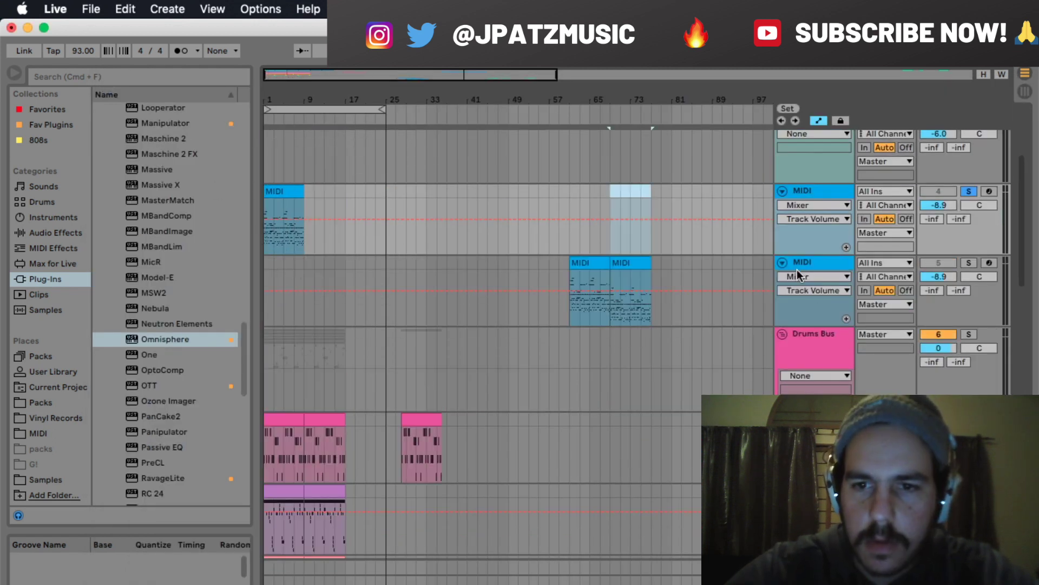
pyautogui.click(782, 262)
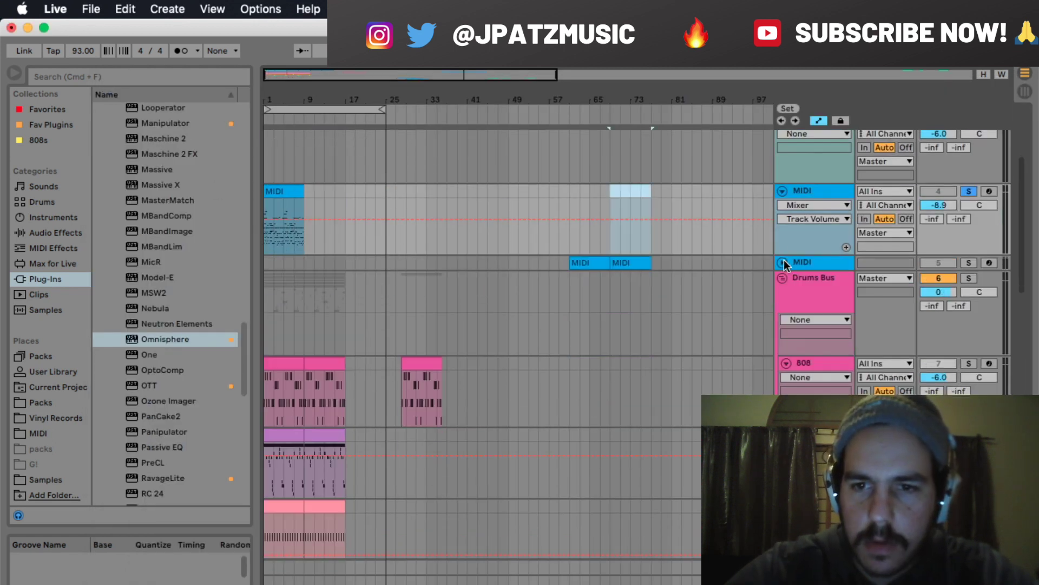
pyautogui.click(800, 192)
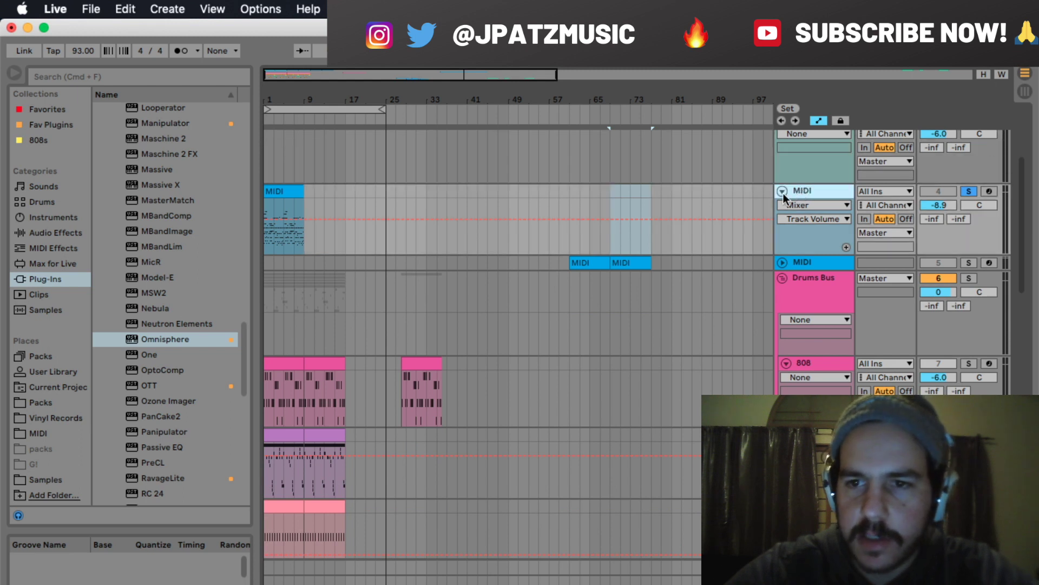
pyautogui.rightClick(811, 187)
pyautogui.click(847, 286)
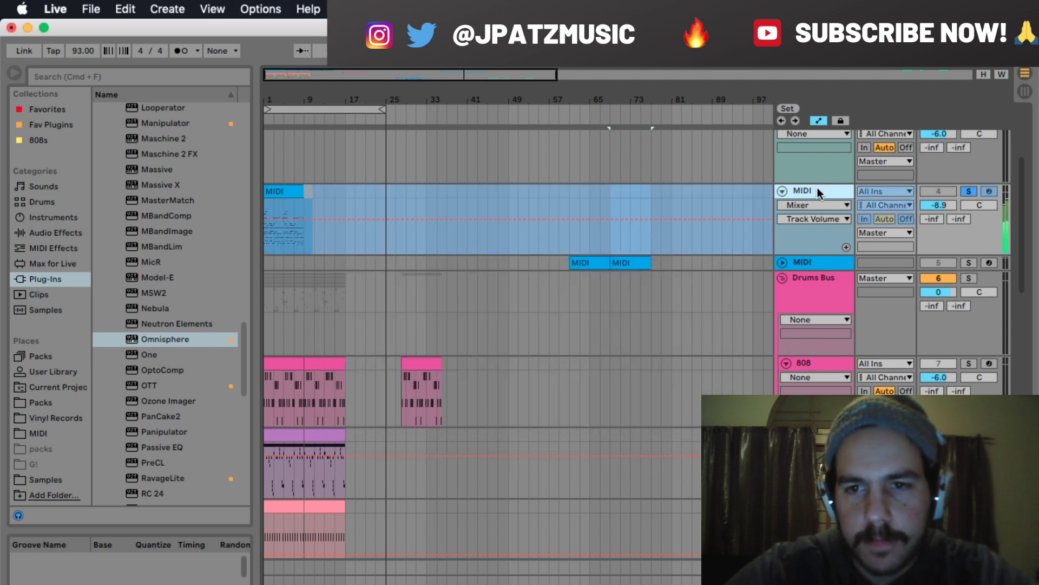
# Flatten the frozen MIDI track to audio, delete the leftover region after bar 9, and play the result
pyautogui.rightClick(814, 187)
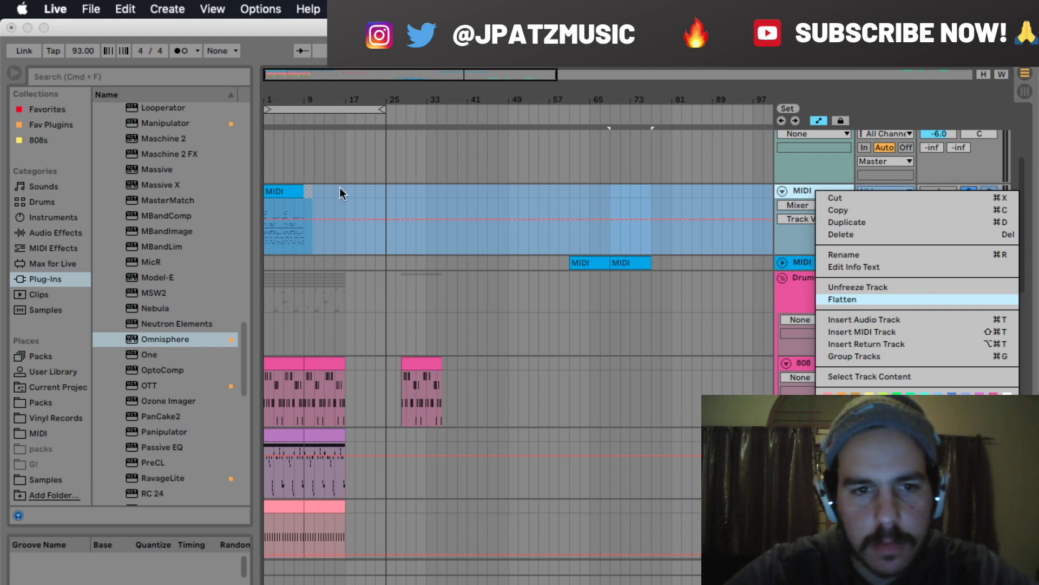
pyautogui.click(276, 192)
pyautogui.click(307, 190)
pyautogui.press('Delete')
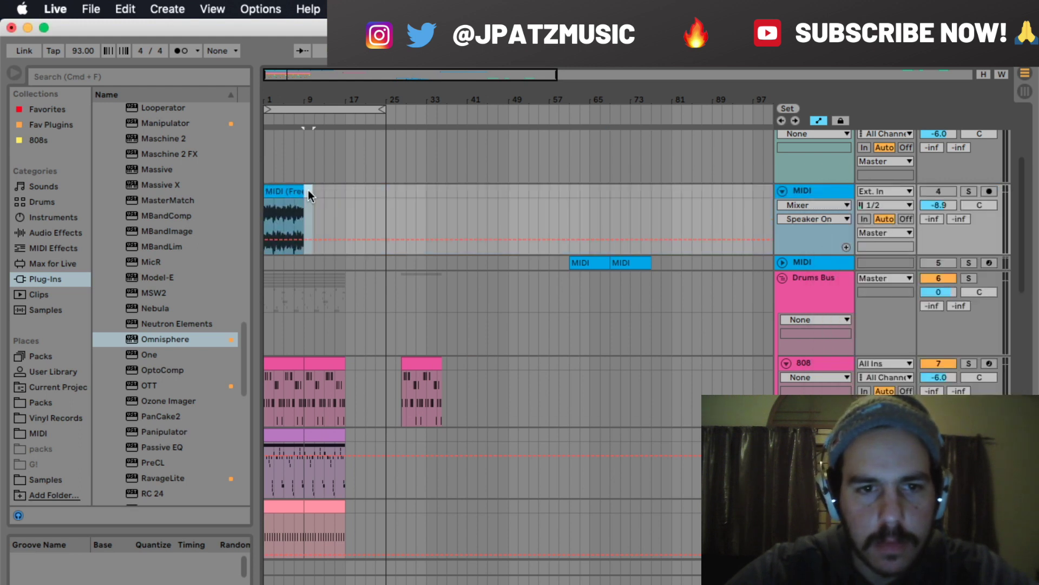
pyautogui.click(270, 190)
pyautogui.scroll(3, 398, 207)
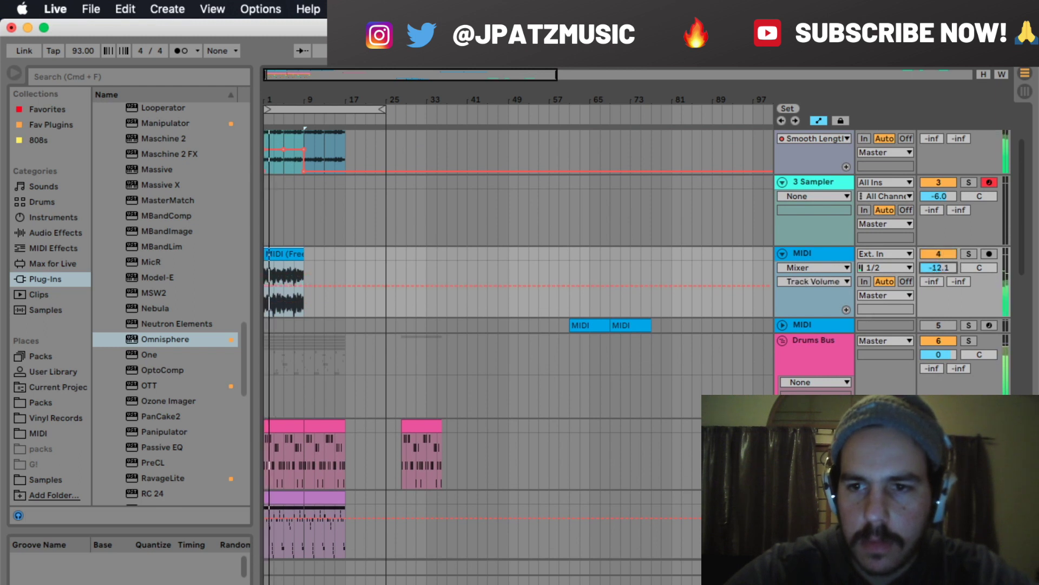
# Move the flattened bell clip to bar 17, trim its start to bar 21, and set its track volume to -15.9 dB
pyautogui.moveTo(295, 258); pyautogui.dragTo(366, 265)
pyautogui.scroll(5, 366, 252)
pyautogui.scroll(-1, 366, 252)
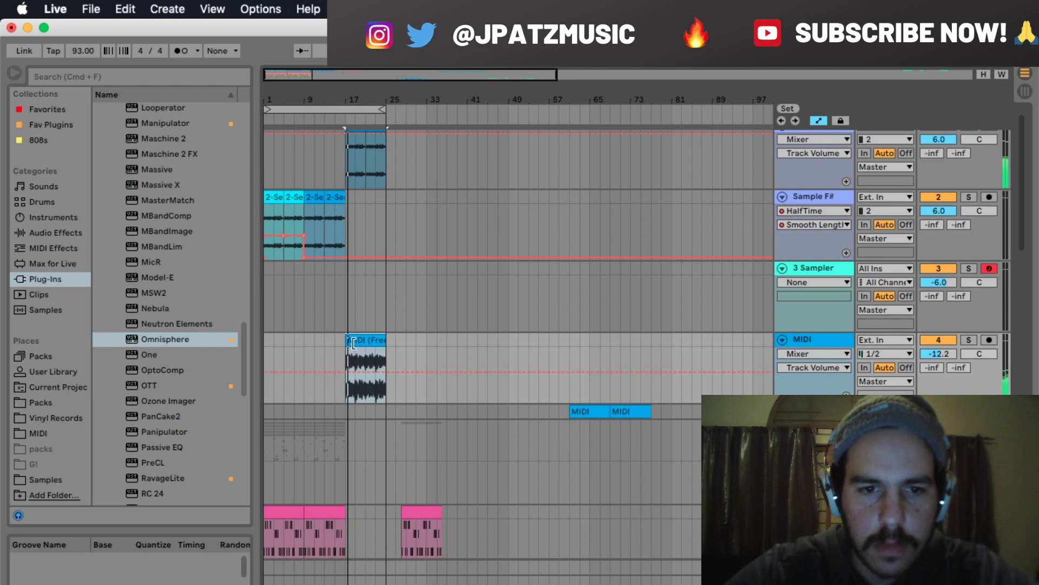
pyautogui.moveTo(366, 341)
pyautogui.mouseDown()
pyautogui.moveTo(408, 345)
pyautogui.moveTo(383, 342)
pyautogui.mouseUp()
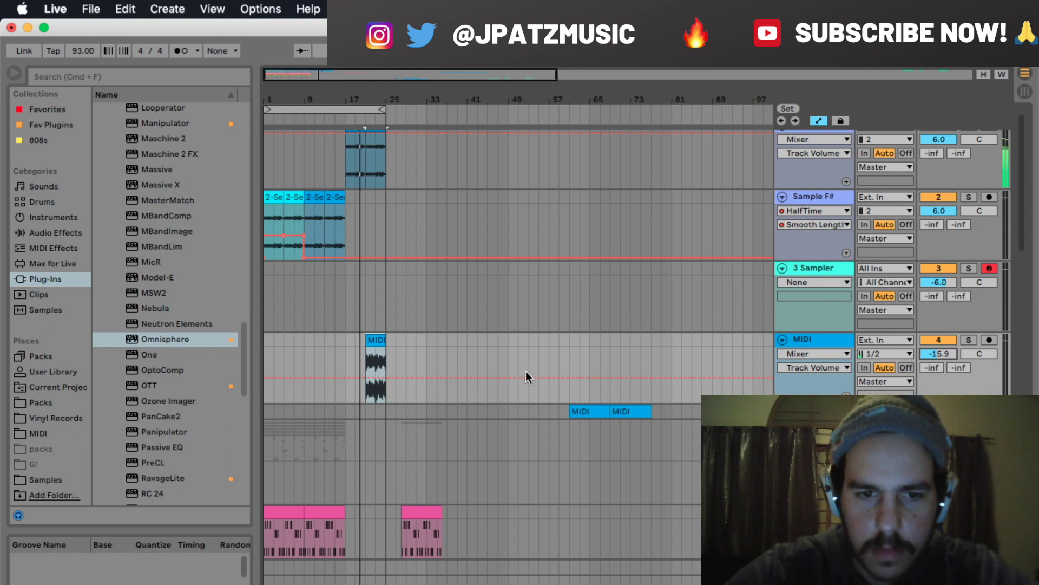
pyautogui.scroll(1, 525, 371)
pyautogui.scroll(-8, 526, 371)
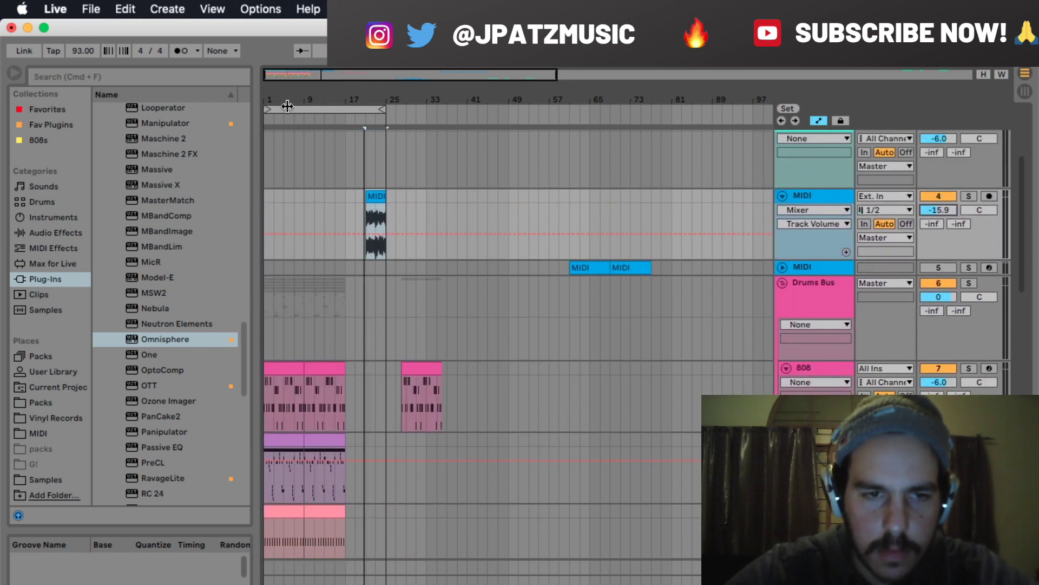
# Clear bar 9 on the hi-hat, clap, snare and percussion tracks below the 808, then play the drop
pyautogui.press('space')
pyautogui.moveTo(274, 98); pyautogui.dragTo(274, 146)
pyautogui.scroll(1, 420, 294)
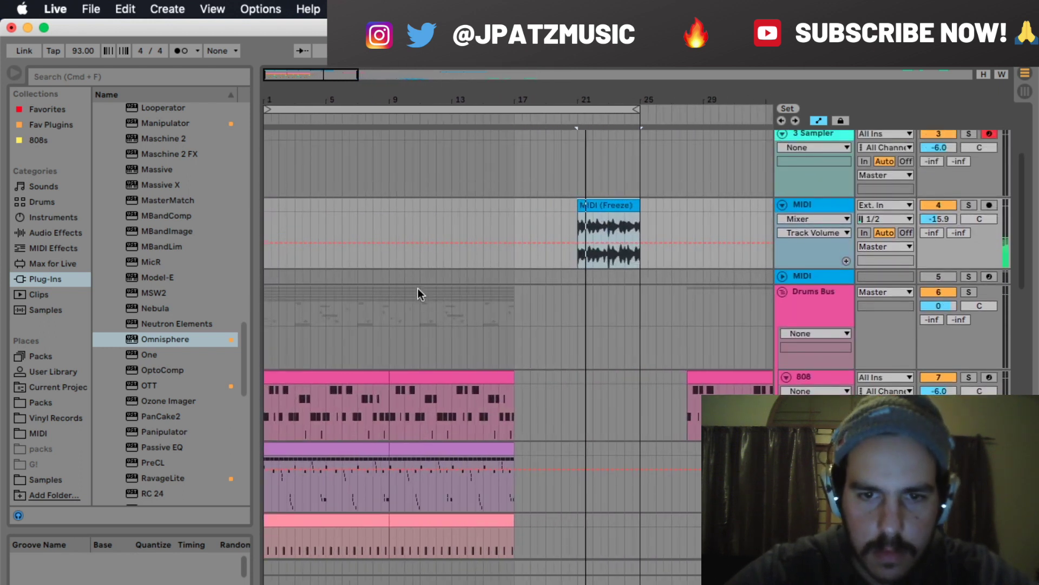
pyautogui.scroll(6, 601, 226)
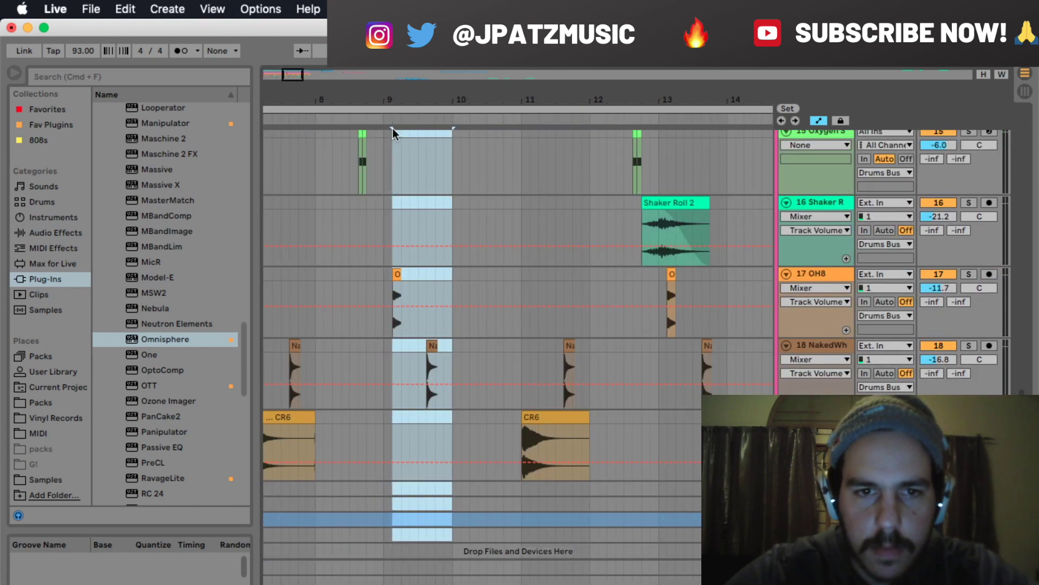
pyautogui.scroll(8, 388, 136)
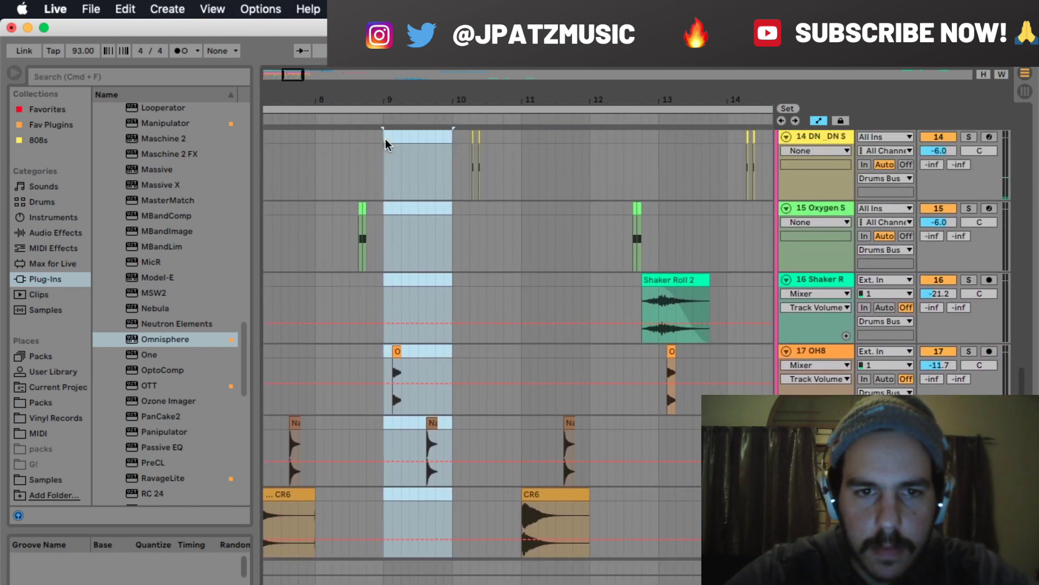
pyautogui.scroll(15, 385, 135)
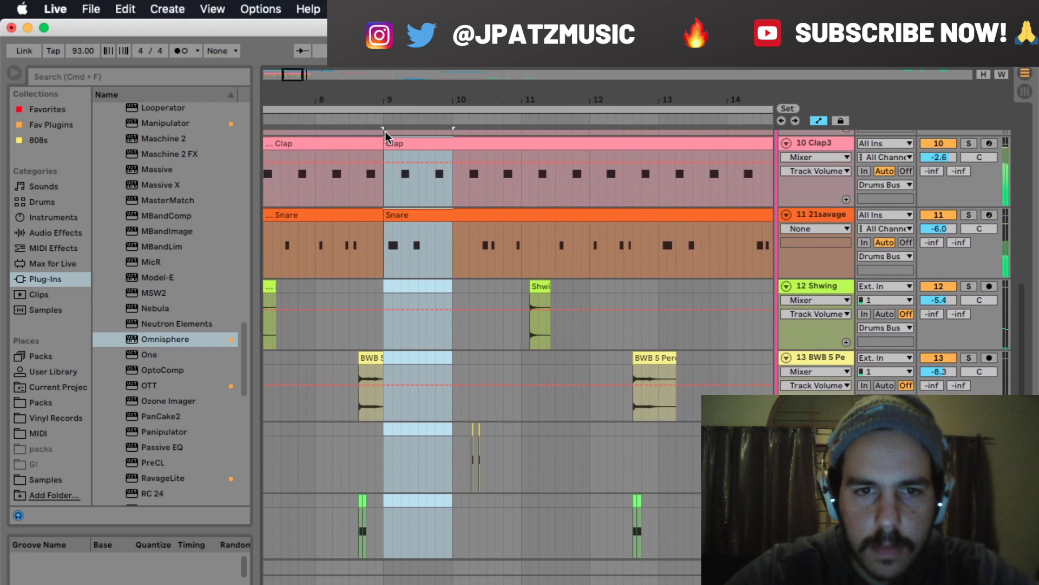
pyautogui.scroll(10, 385, 131)
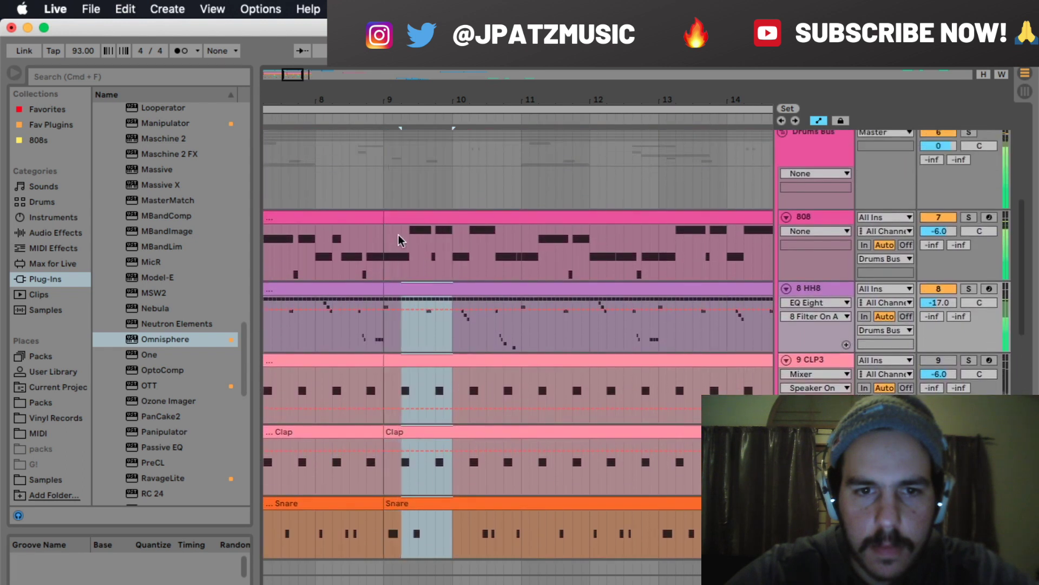
pyautogui.moveTo(383, 210); pyautogui.dragTo(384, 288)
pyautogui.press('space')
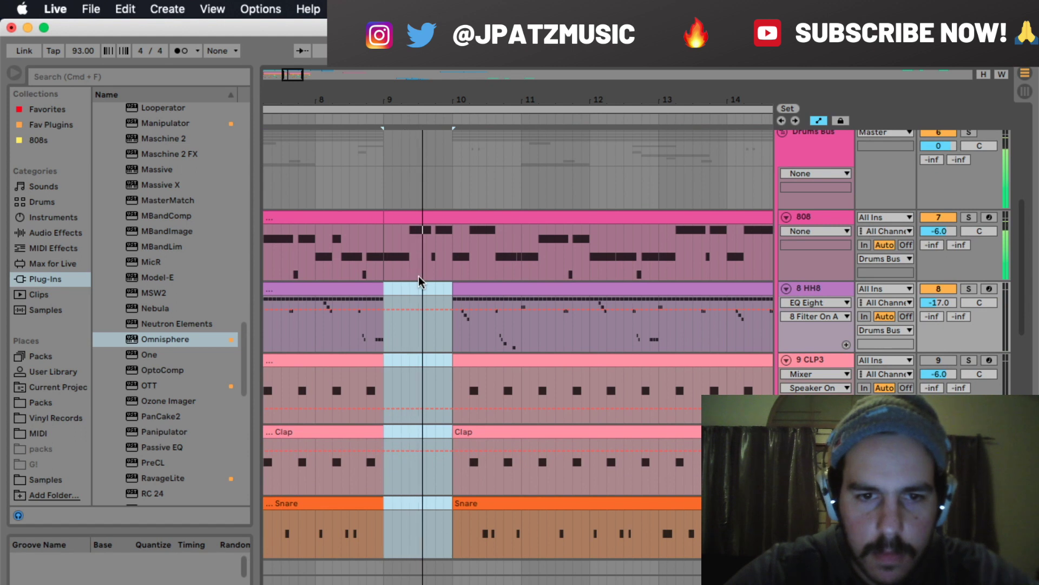
# Load KBH_kick_bighead_02 into the Sampler on track 3 and insert an empty MIDI clip over bars 9 to 13
pyautogui.scroll(-1, 417, 275)
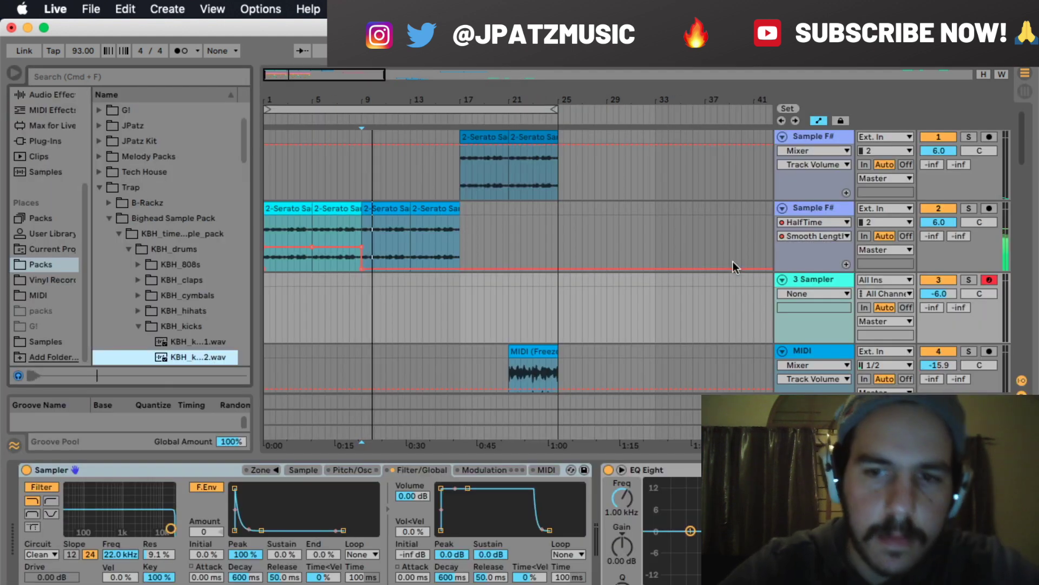
pyautogui.moveTo(178, 356); pyautogui.dragTo(306, 506)
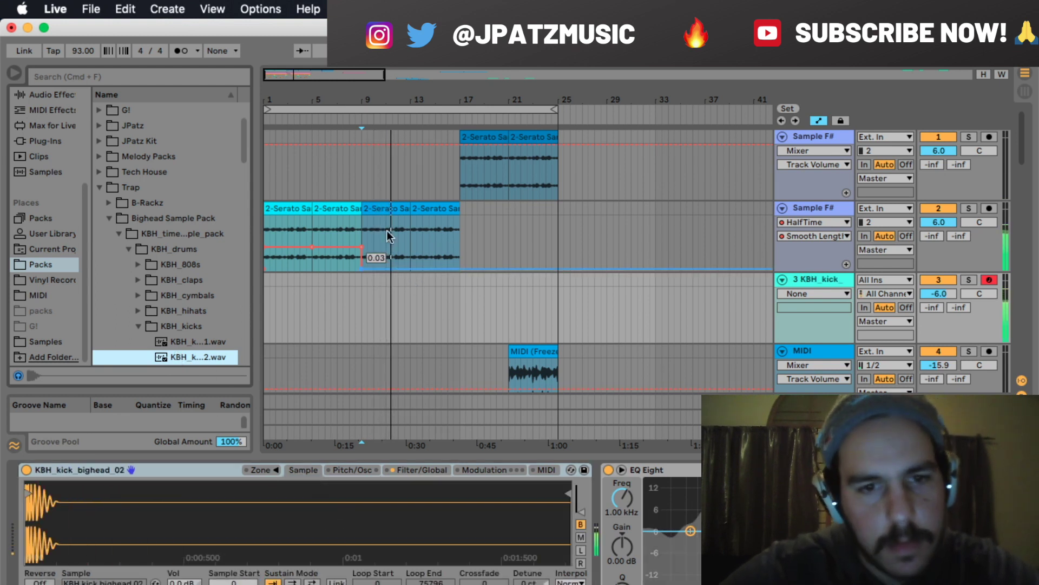
pyautogui.moveTo(361, 318); pyautogui.dragTo(417, 284)
pyautogui.rightClick(408, 279)
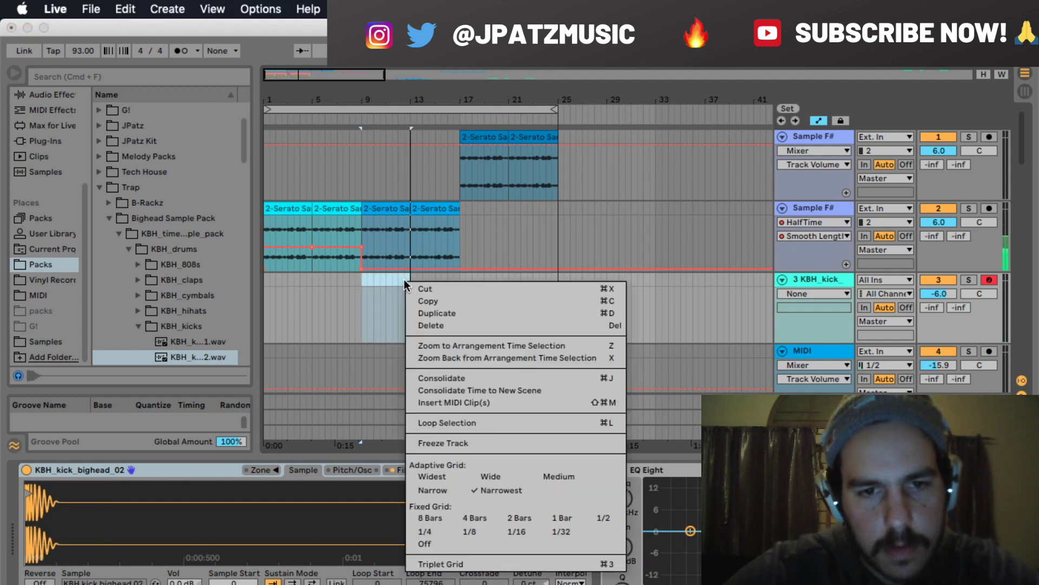
pyautogui.click(446, 402)
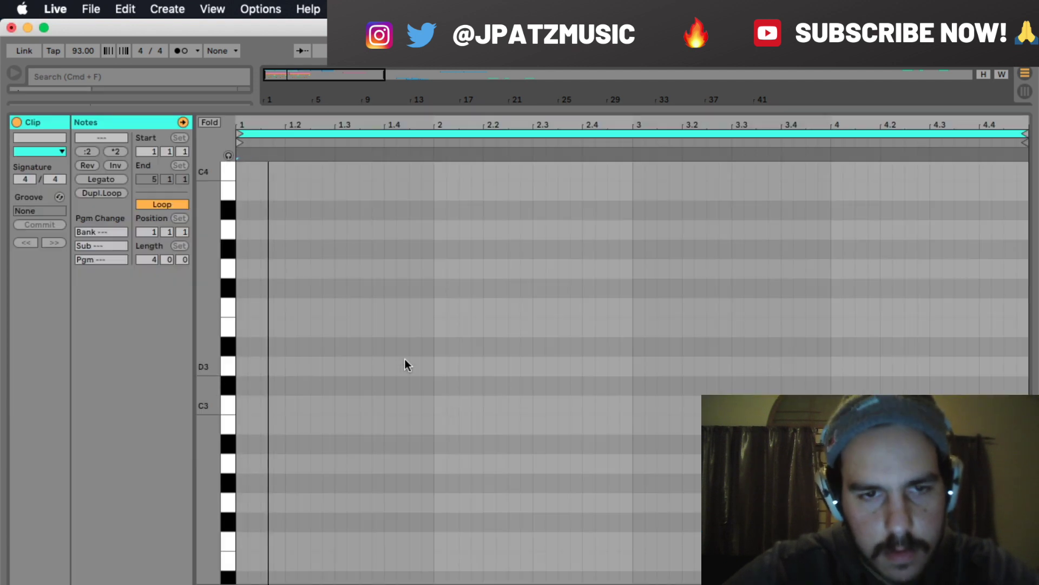
# Draw a C3 kick pattern in the new clip starting at its second bar, with hits at 2, 2.3.3, 3 and 3.1.4
pyautogui.doubleClick(241, 406)
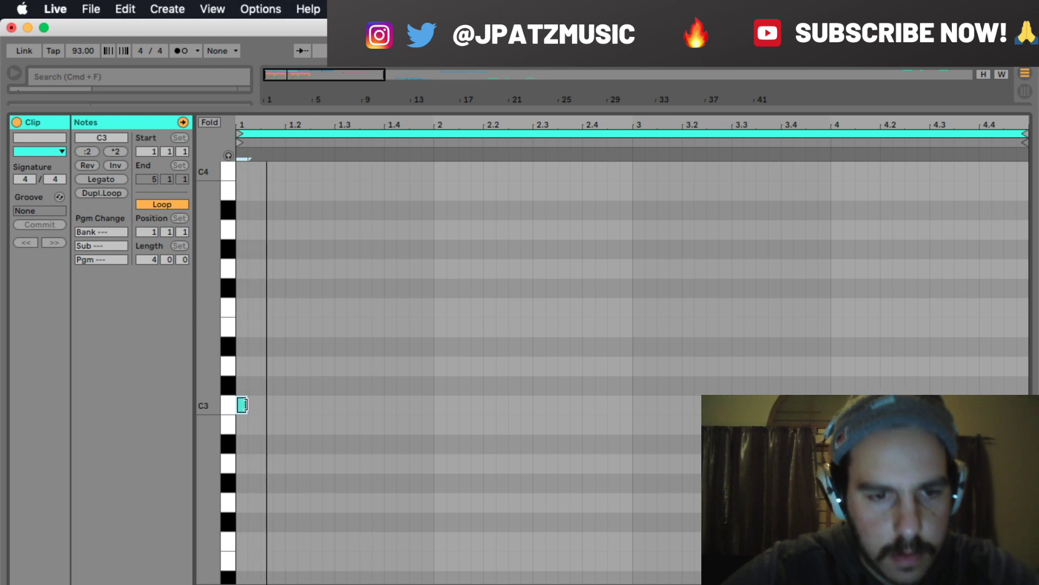
pyautogui.doubleClick(316, 404)
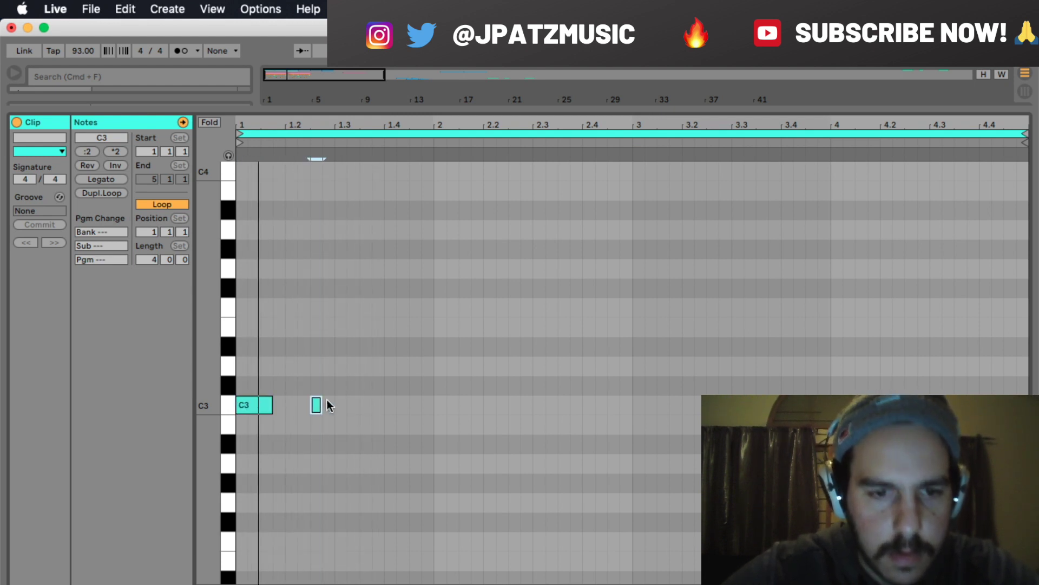
pyautogui.doubleClick(378, 404)
pyautogui.doubleClick(402, 405)
pyautogui.doubleClick(401, 404)
pyautogui.doubleClick(439, 404)
pyautogui.doubleClick(489, 405)
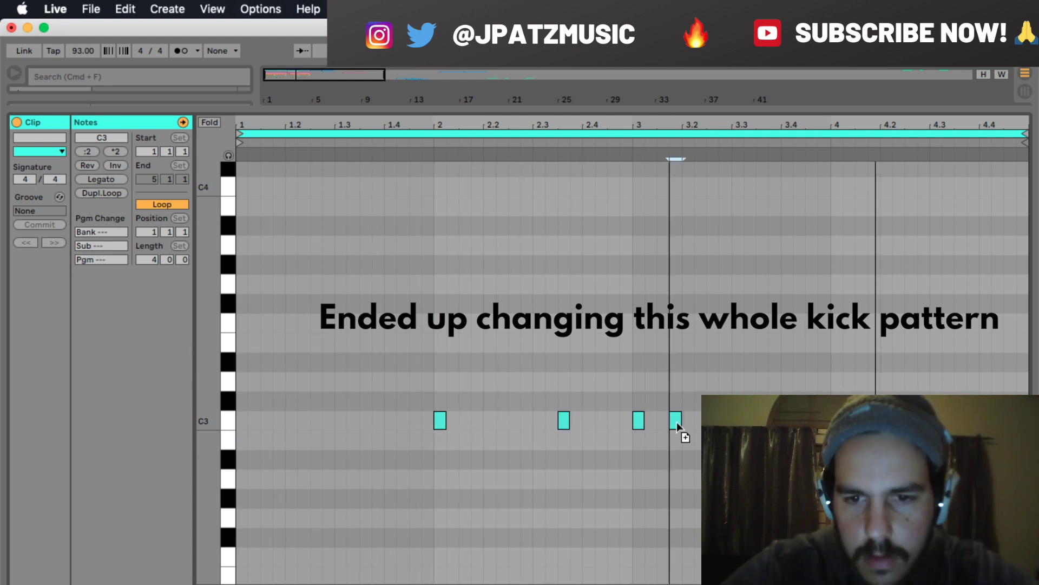
pyautogui.scroll(3, 839, 352)
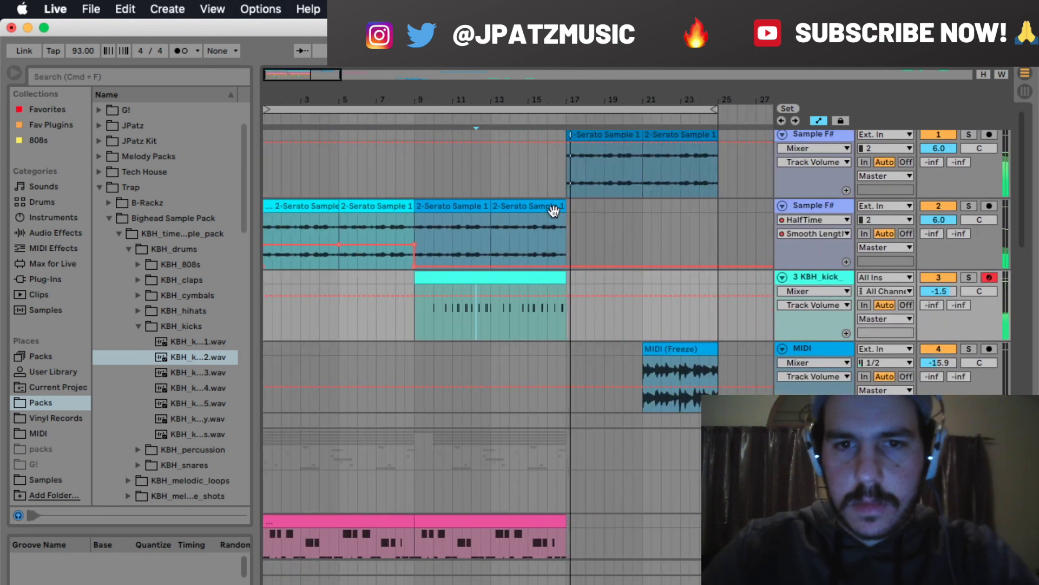
# Shorten the kick clip to end at bar 16, clear bar 16 on the drum tracks, and play the transition
pyautogui.moveTo(562, 266); pyautogui.dragTo(547, 271)
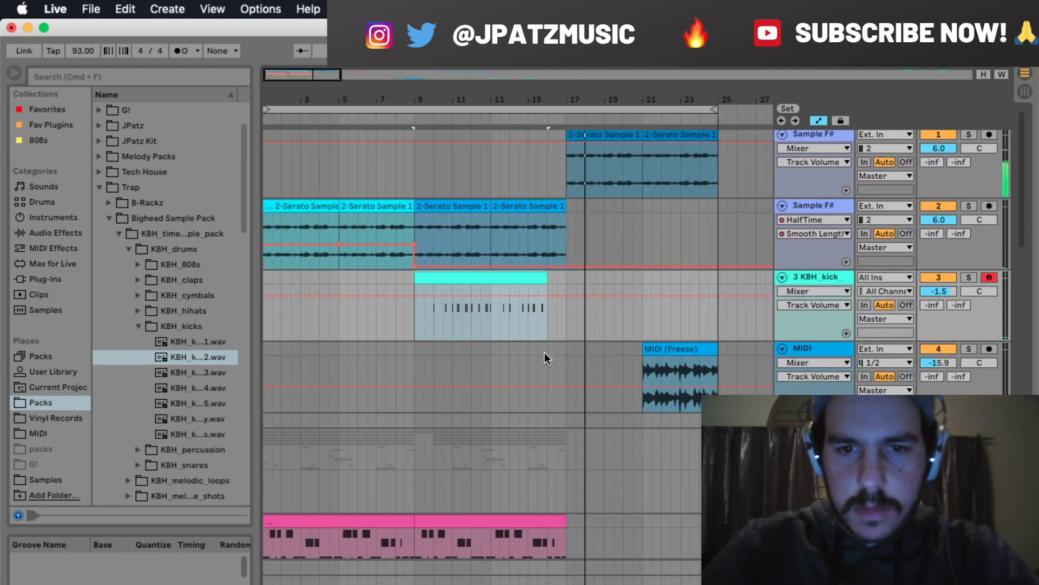
pyautogui.moveTo(545, 345); pyautogui.dragTo(554, 583)
pyautogui.press('Delete')
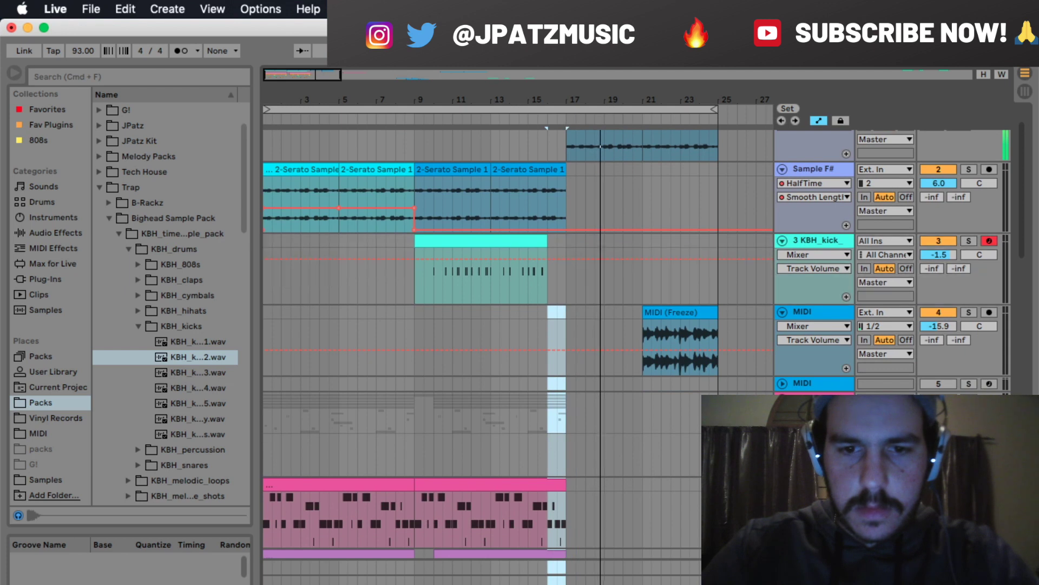
pyautogui.press('space')
pyautogui.press('space')
pyautogui.scroll(2, 534, 432)
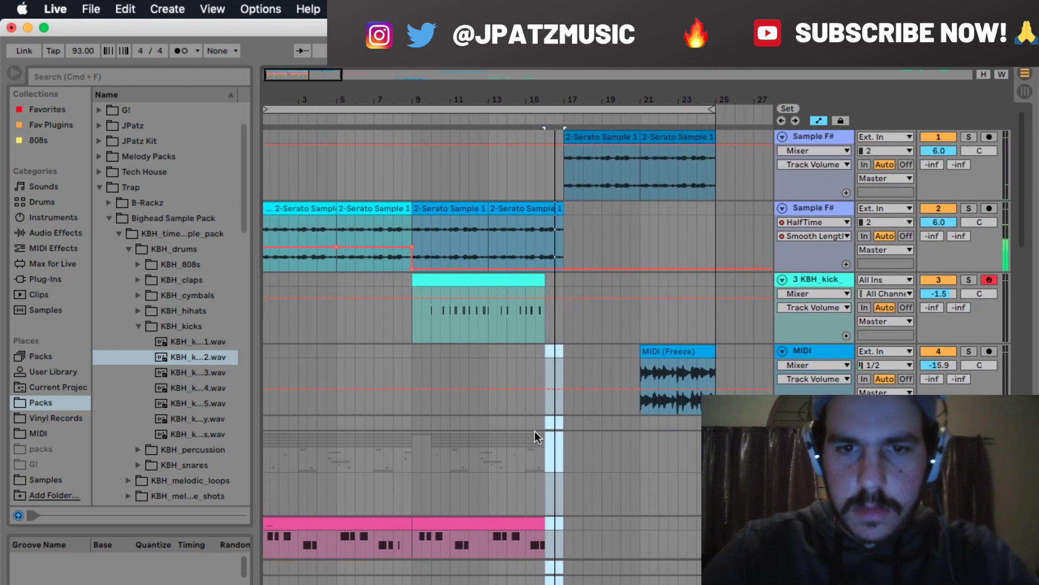
pyautogui.scroll(-2, 577, 321)
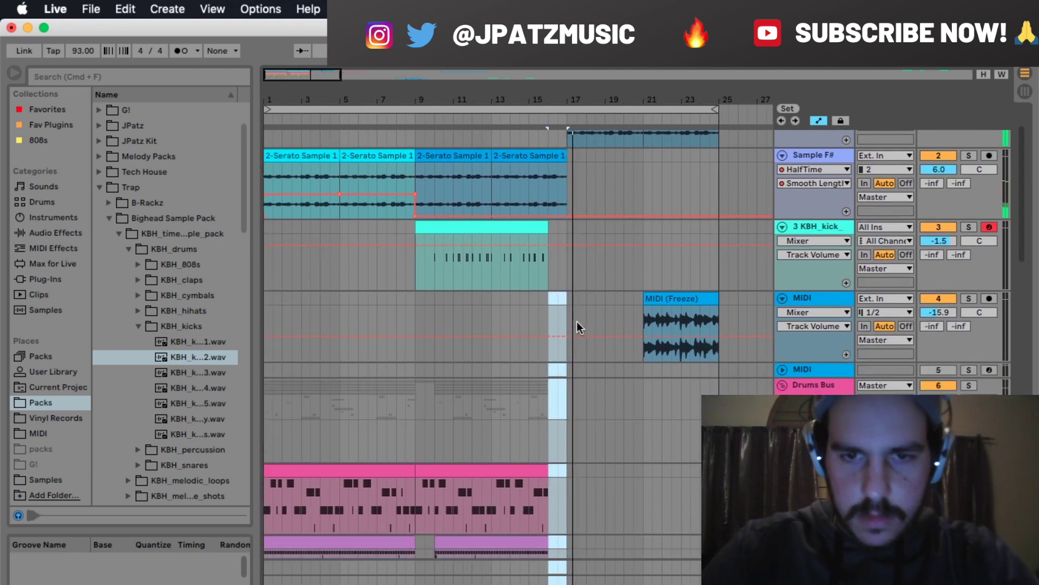
# Copy the first eight bars of the 808, hi-hat, clap and snare clips to bar 17
pyautogui.scroll(-10, 577, 321)
pyautogui.moveTo(308, 348); pyautogui.dragTo(616, 365)
pyautogui.press('space')
pyautogui.press('space')
# Trim the copied hi-hat, clap and snare clips to start around bar 19, leaving the 808 starting at bar 17
pyautogui.moveTo(567, 205); pyautogui.dragTo(598, 211)
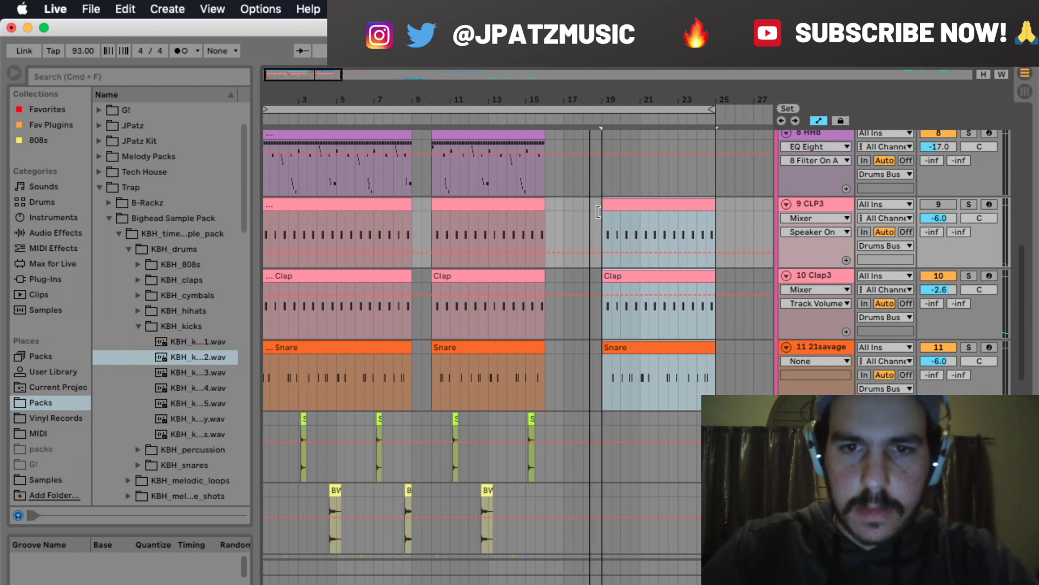
pyautogui.scroll(5, 597, 211)
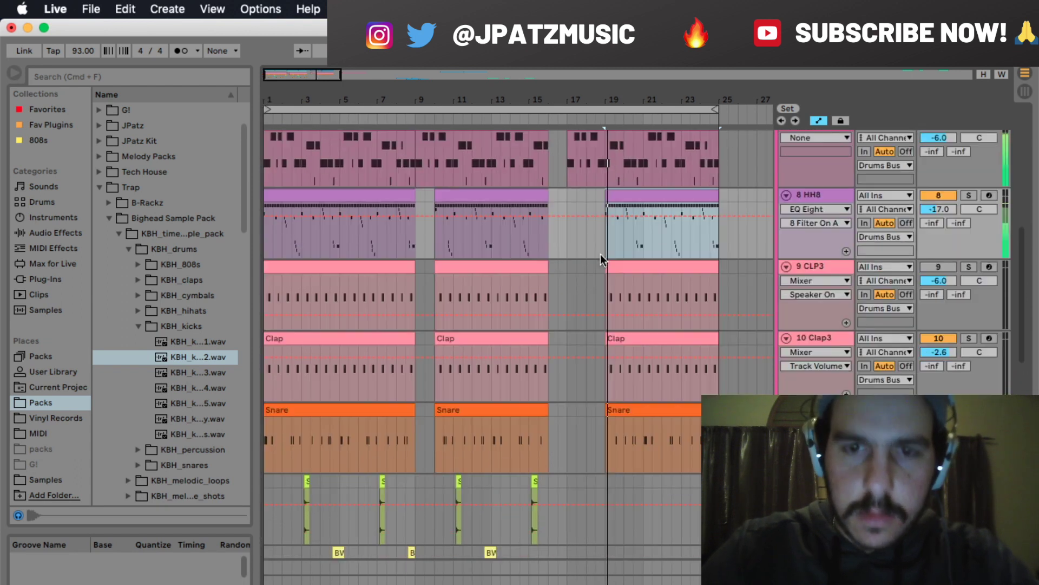
pyautogui.scroll(-5, 601, 254)
pyautogui.scroll(5, 600, 255)
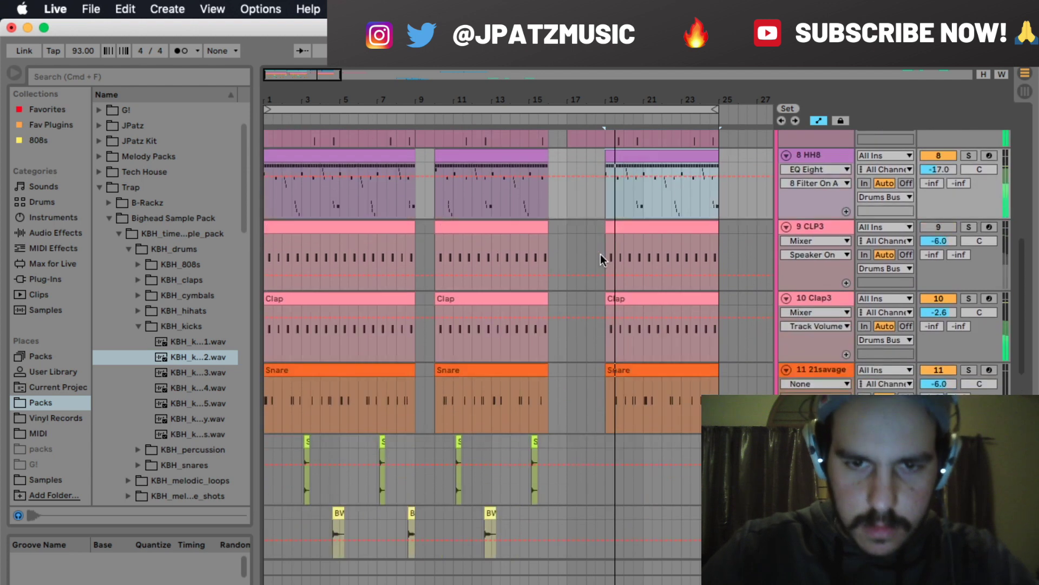
# Copy the first eight bars of the percussion tracks, from Shwing downward, to bar 17
pyautogui.scroll(-3, 600, 255)
pyautogui.scroll(-6, 600, 255)
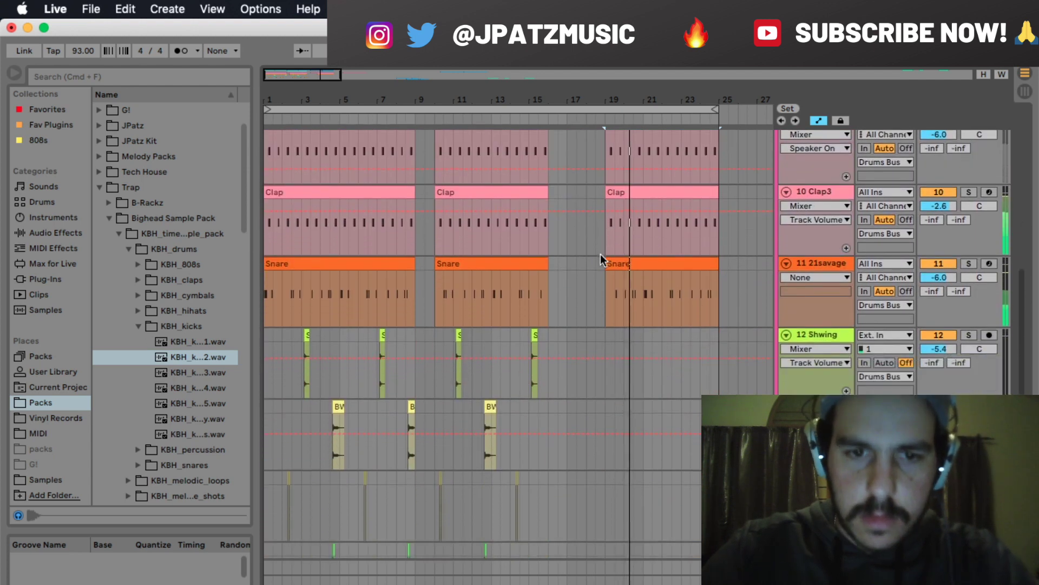
pyautogui.scroll(2, 596, 230)
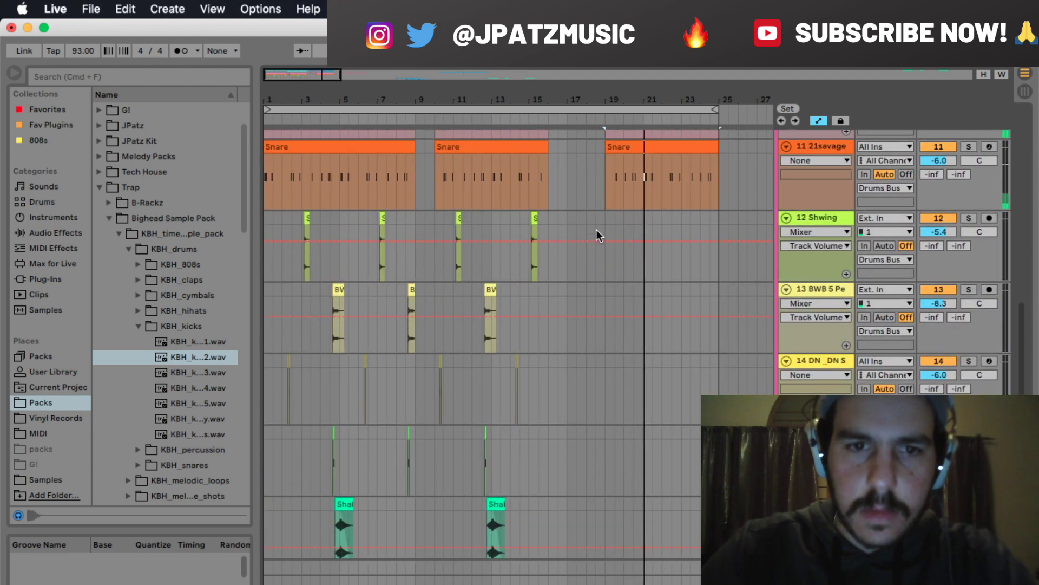
pyautogui.moveTo(413, 214); pyautogui.dragTo(265, 582)
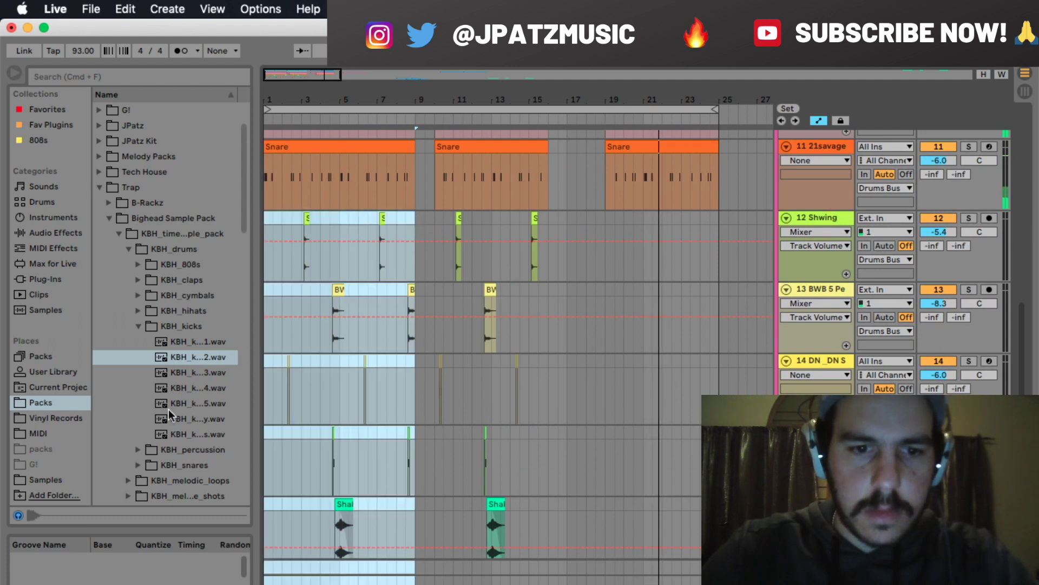
pyautogui.moveTo(304, 220); pyautogui.dragTo(614, 265)
pyautogui.scroll(-4, 614, 264)
pyautogui.scroll(-5, 605, 255)
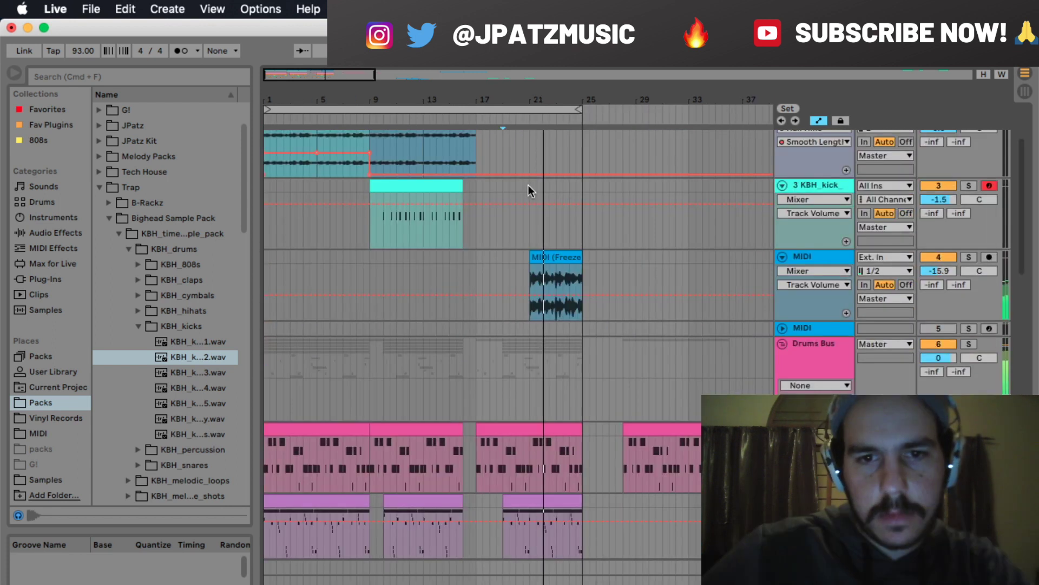
# Insert a four-bar MIDI clip on the kick track at bar 21 with C3 kicks at 1, 1.3.3, 2 and 2.3.3
pyautogui.moveTo(528, 185); pyautogui.dragTo(581, 187)
pyautogui.rightClick(570, 184)
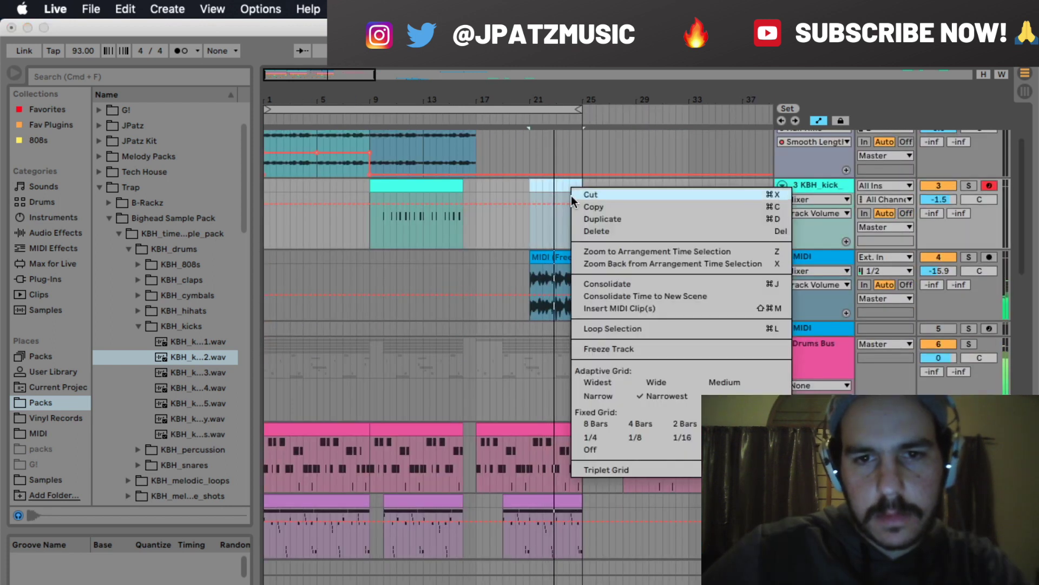
pyautogui.click(616, 307)
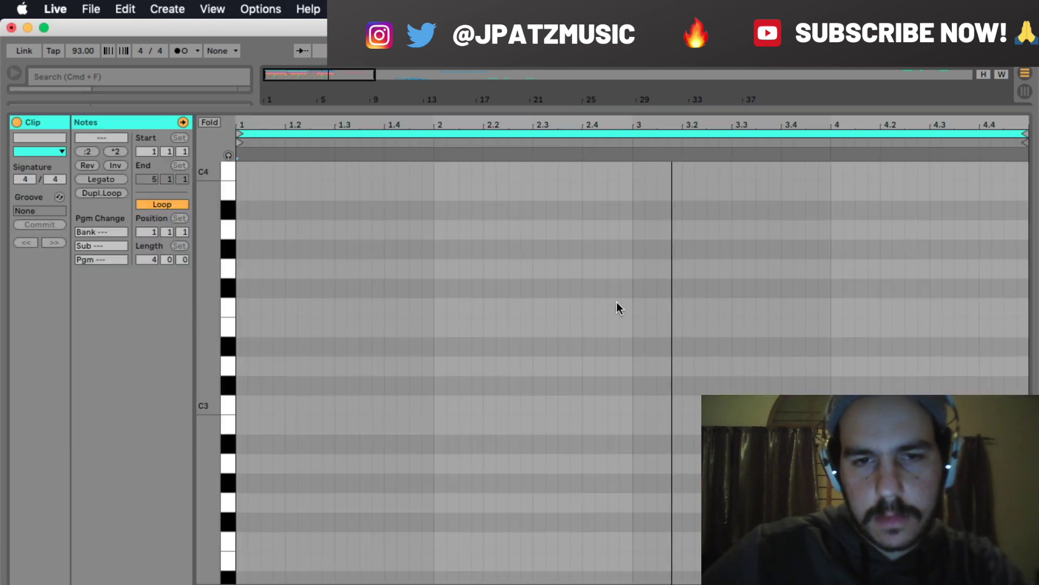
pyautogui.doubleClick(239, 405)
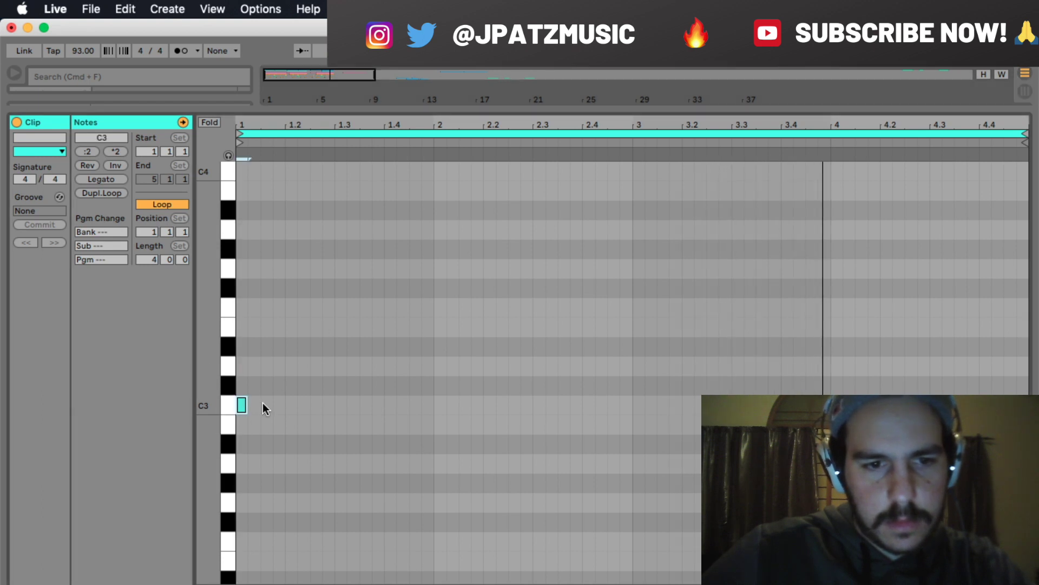
pyautogui.doubleClick(366, 404)
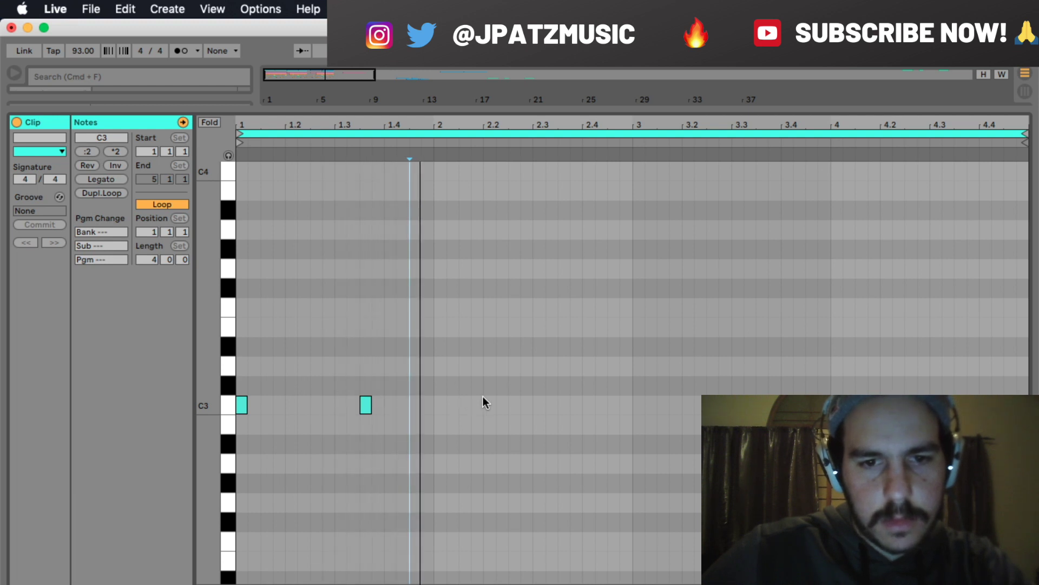
pyautogui.doubleClick(439, 405)
pyautogui.doubleClick(564, 405)
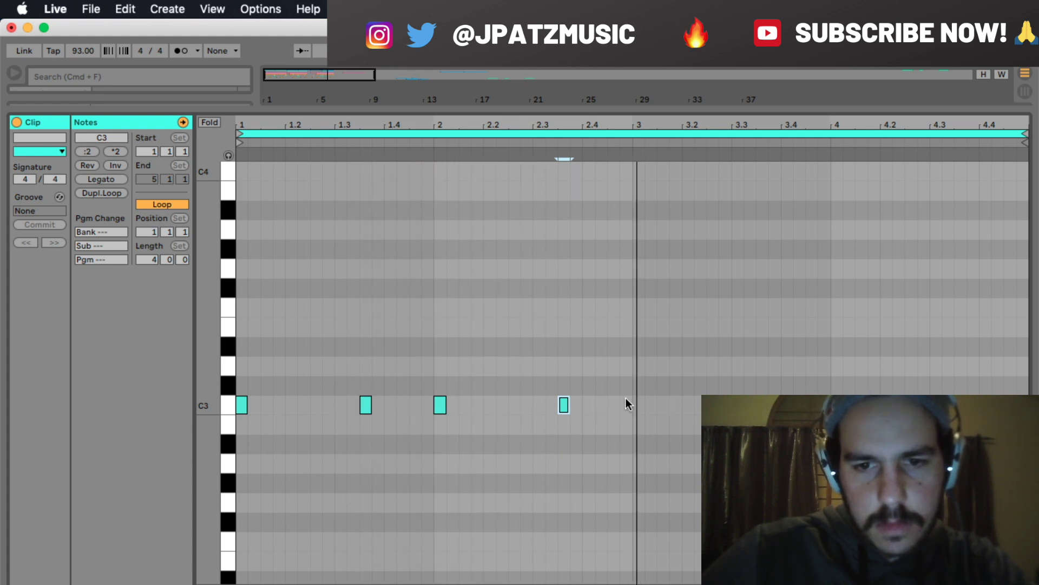
# Add C3 kicks at 3, 3.1.2 and 3.1.4 in the new clip and return to the arrangement
pyautogui.moveTo(632, 374); pyautogui.dragTo(86, 536)
pyautogui.press('super+d')
pyautogui.doubleClick(651, 405)
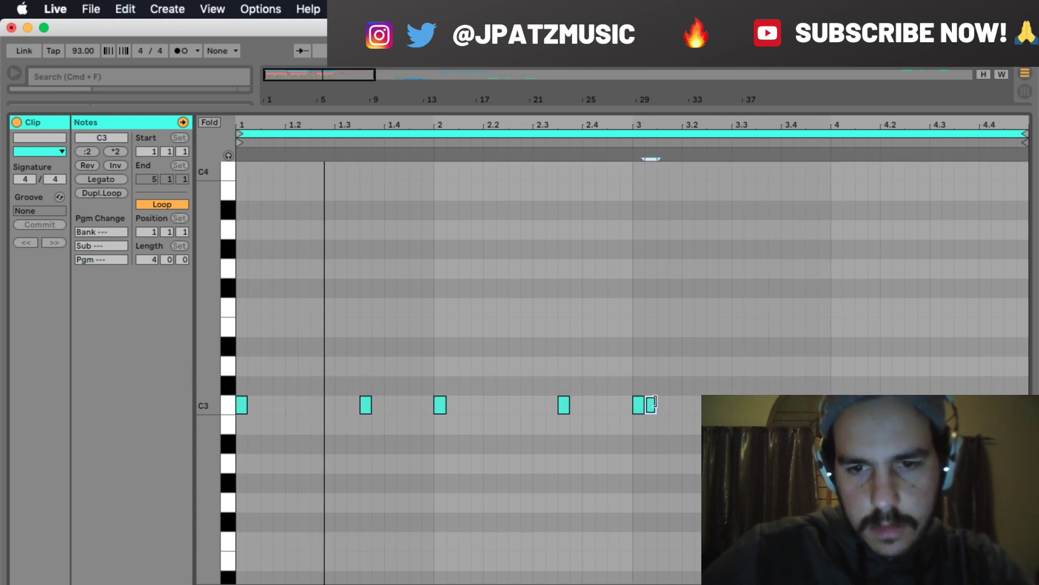
pyautogui.doubleClick(676, 405)
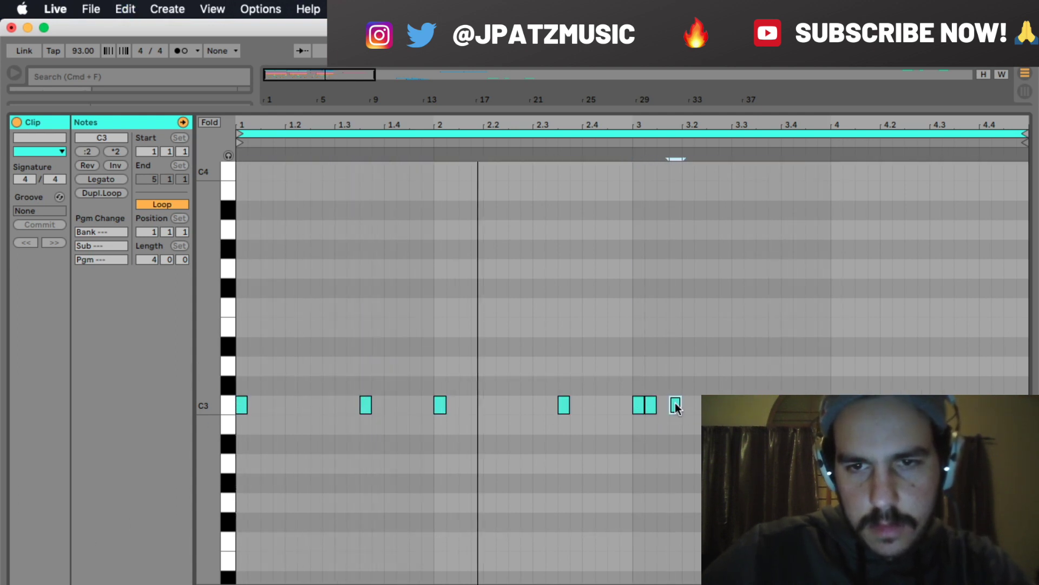
pyautogui.click(687, 355)
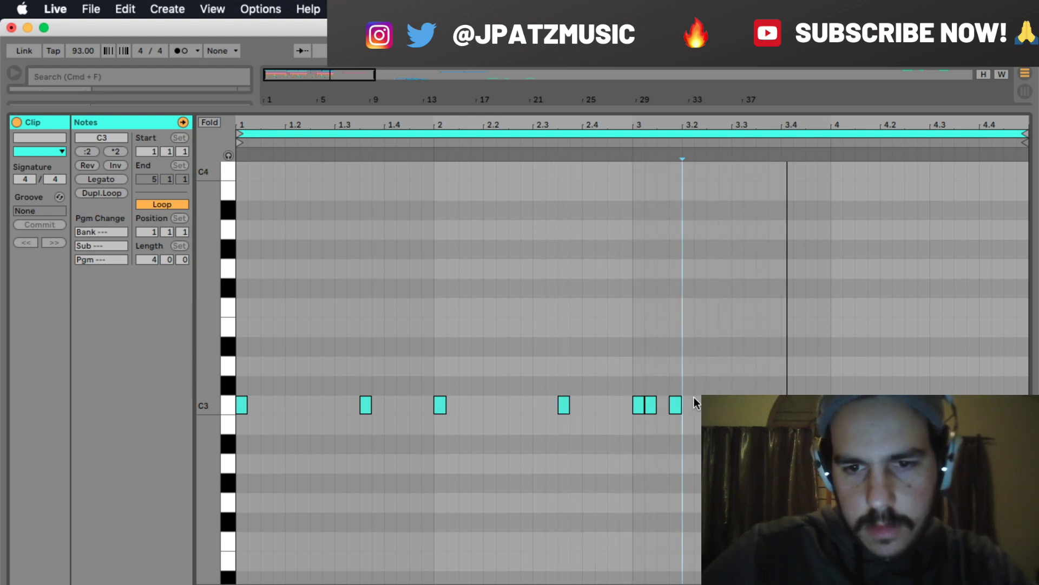
pyautogui.click(620, 142)
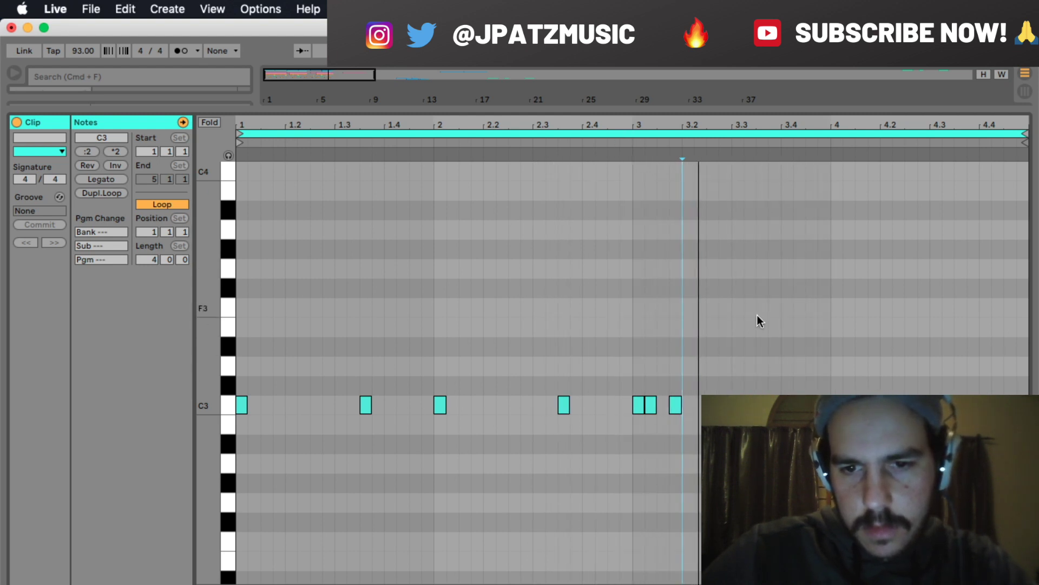
pyautogui.doubleClick(674, 110)
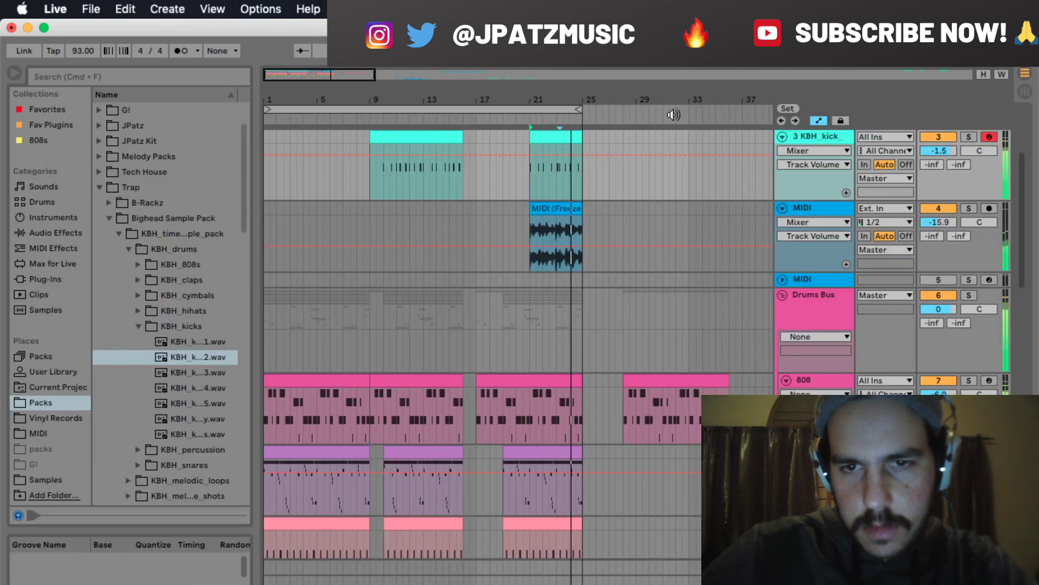
# Extend the split 808 fragment at 21.3.3 to bar 22 and play it from 21.2
pyautogui.scroll(2, 509, 181)
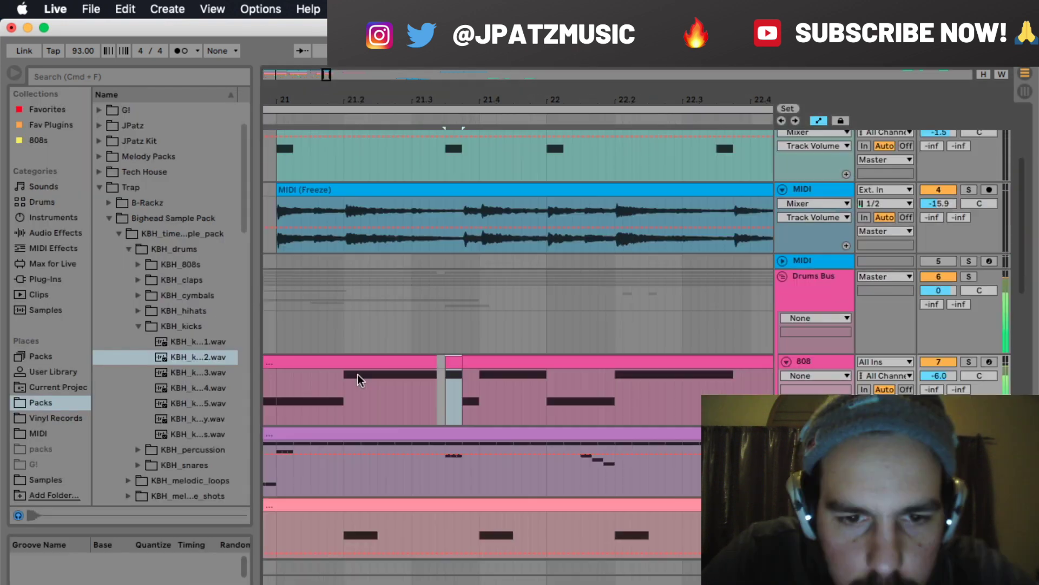
pyautogui.click(342, 380)
pyautogui.press('space')
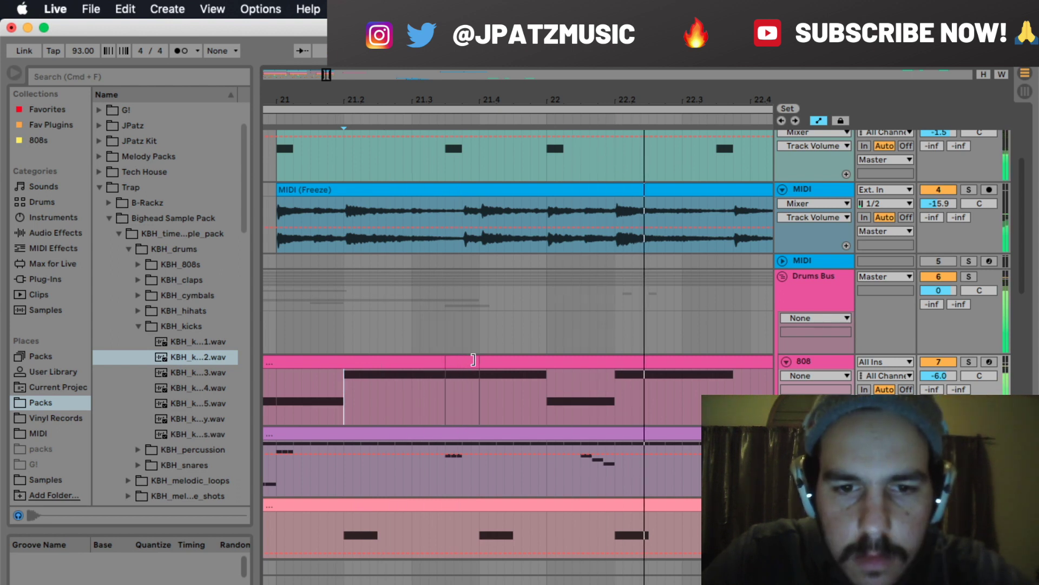
pyautogui.moveTo(474, 360); pyautogui.dragTo(541, 361)
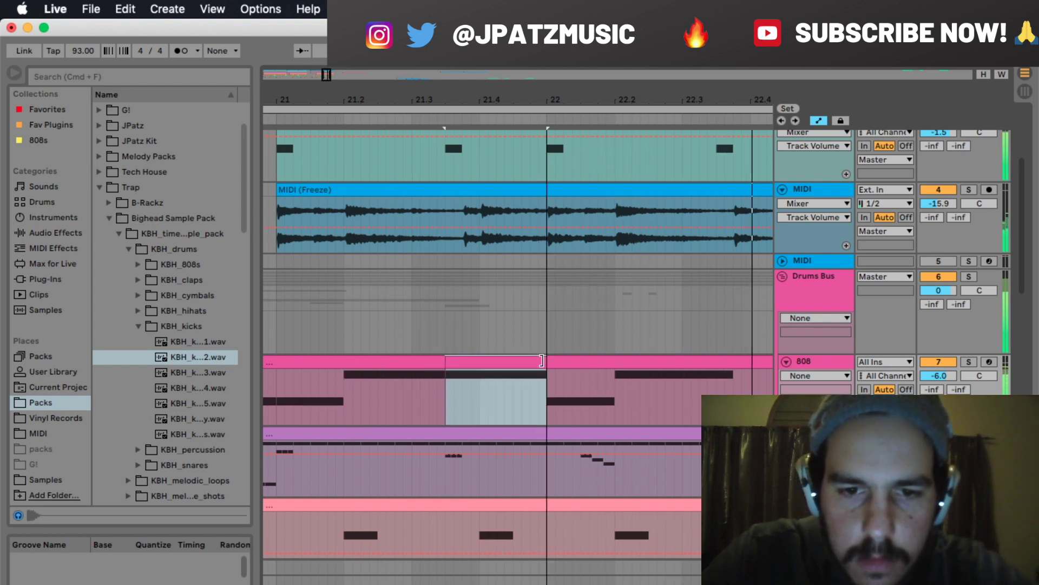
pyautogui.click(340, 385)
pyautogui.press('space')
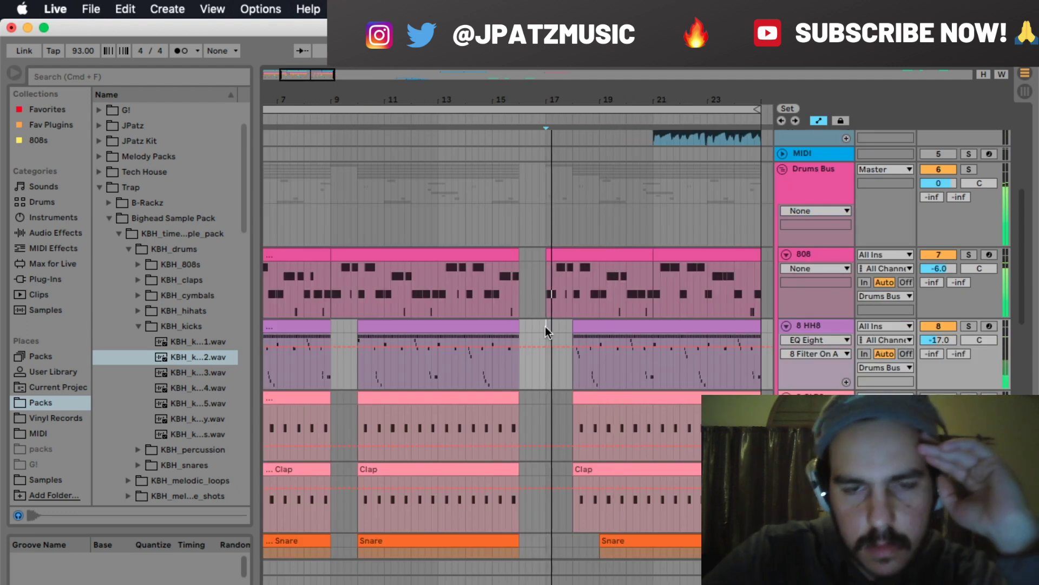
# Extend the second-section hi-hat and both clap clips to start at 17.4, and play from bar 17
pyautogui.scroll(2, 544, 326)
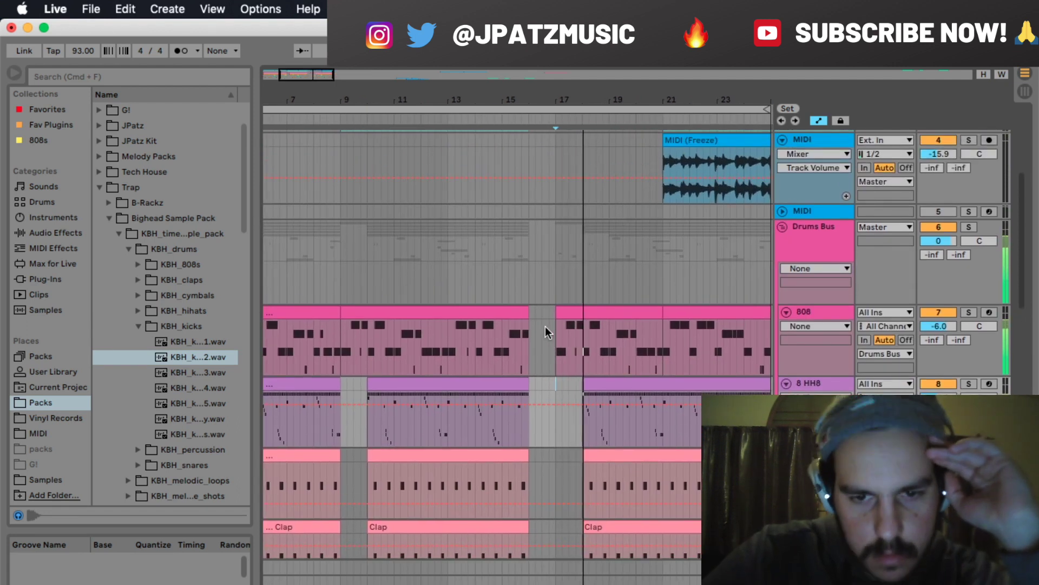
pyautogui.scroll(-2, 545, 325)
pyautogui.scroll(-1, 545, 326)
pyautogui.moveTo(590, 359); pyautogui.dragTo(583, 359)
pyautogui.moveTo(591, 432); pyautogui.dragTo(584, 432)
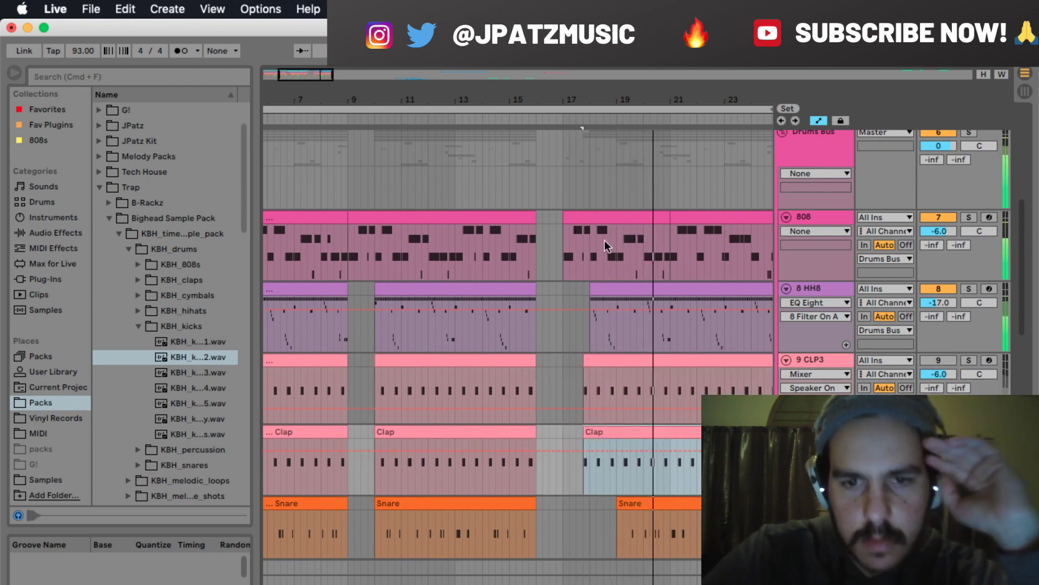
pyautogui.moveTo(590, 286); pyautogui.dragTo(584, 286)
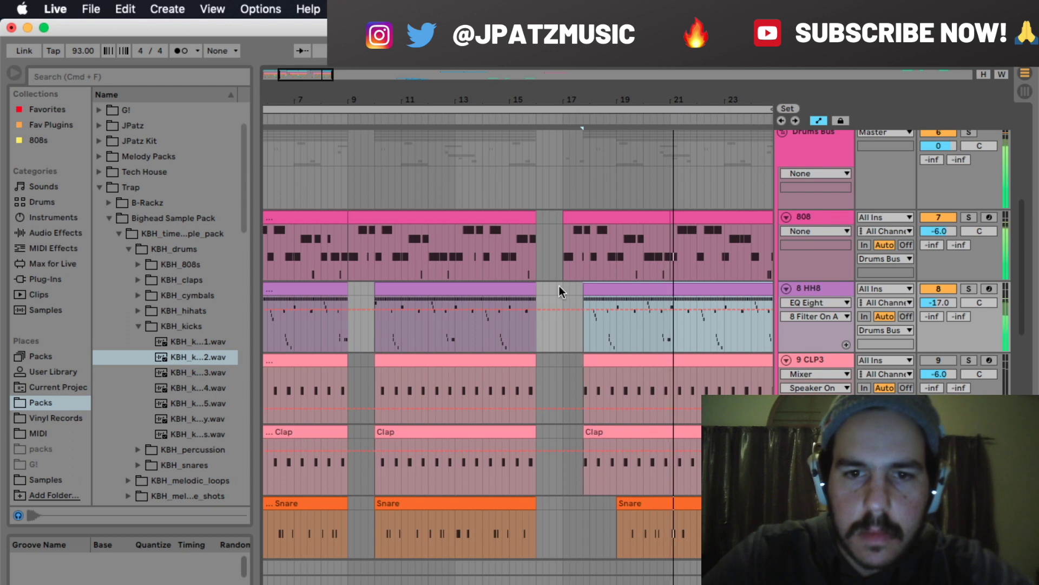
pyautogui.click(561, 285)
pyautogui.scroll(1, 561, 285)
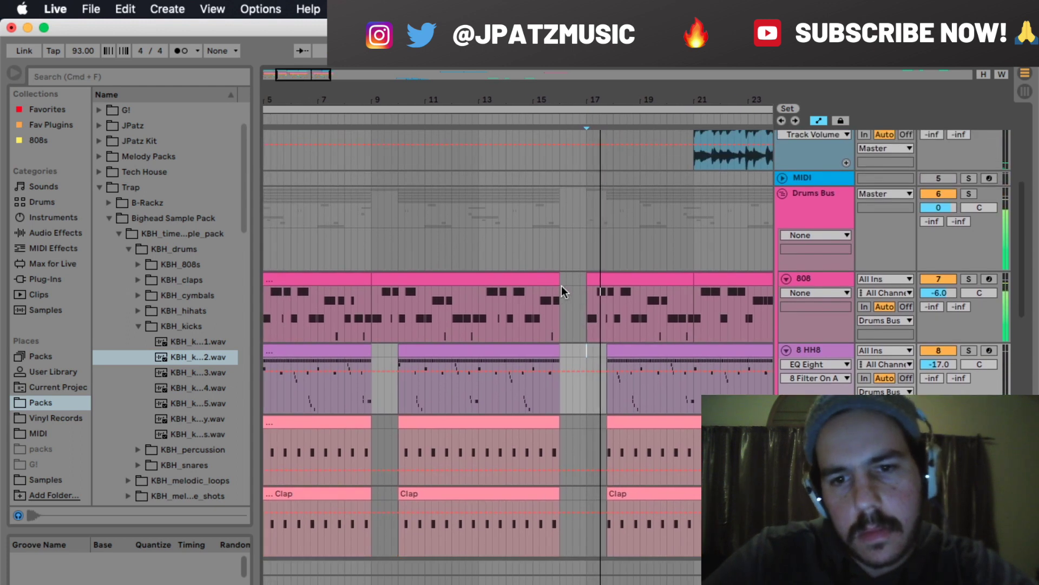
# Duplicate the first 24 bars of all tracks to bar 25 and extend the loop to bar 49
pyautogui.moveTo(572, 93); pyautogui.dragTo(568, 32)
pyautogui.scroll(6, 358, 223)
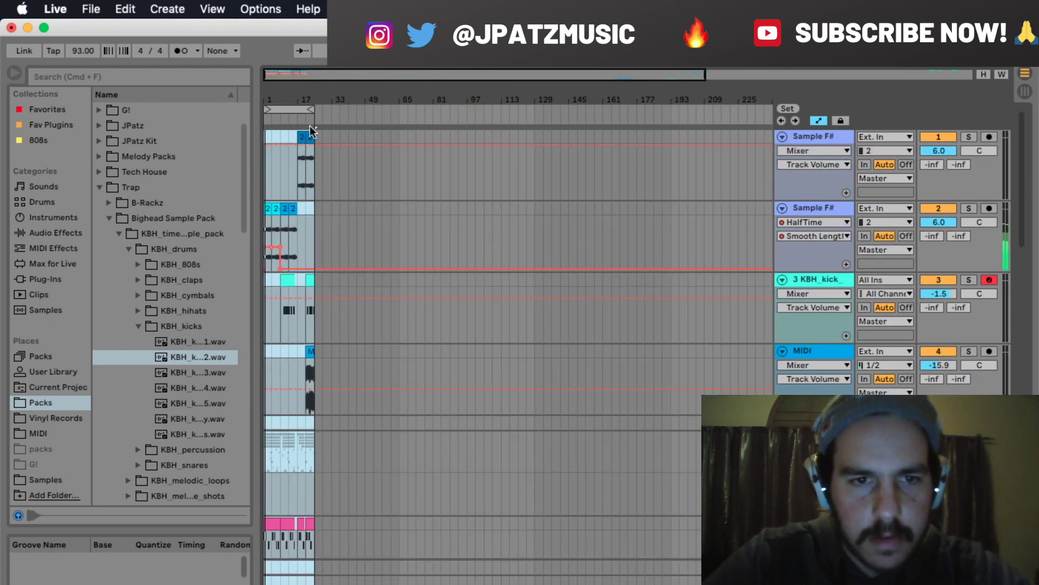
pyautogui.moveTo(316, 132); pyautogui.dragTo(1, 582)
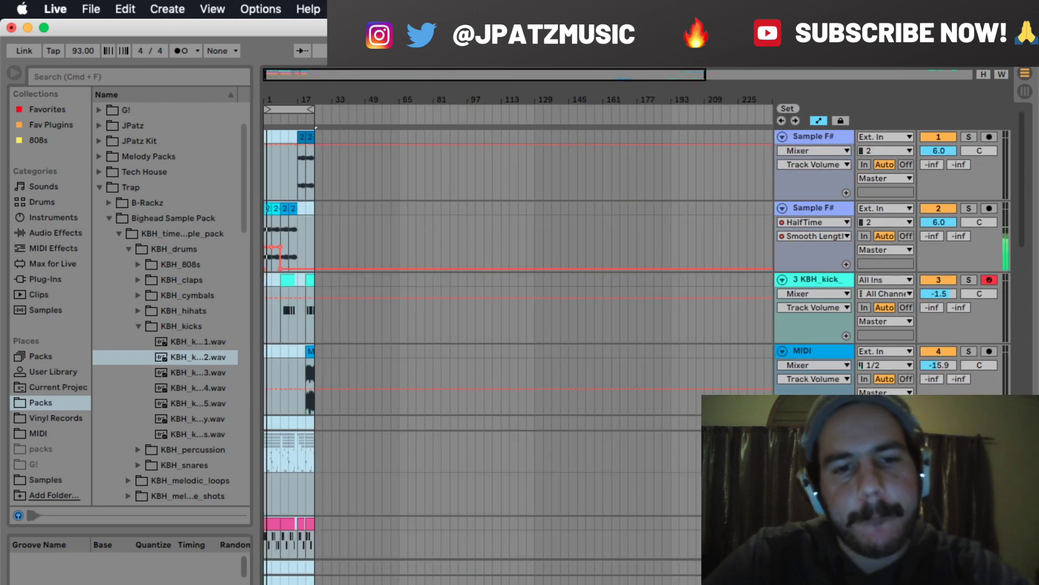
pyautogui.press('super+d')
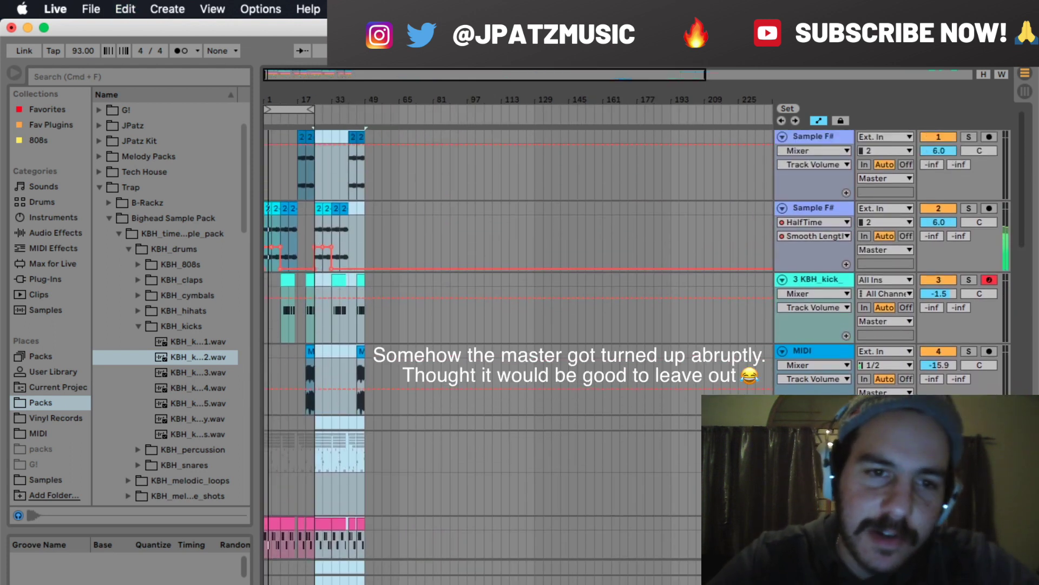
pyautogui.moveTo(312, 110); pyautogui.dragTo(364, 111)
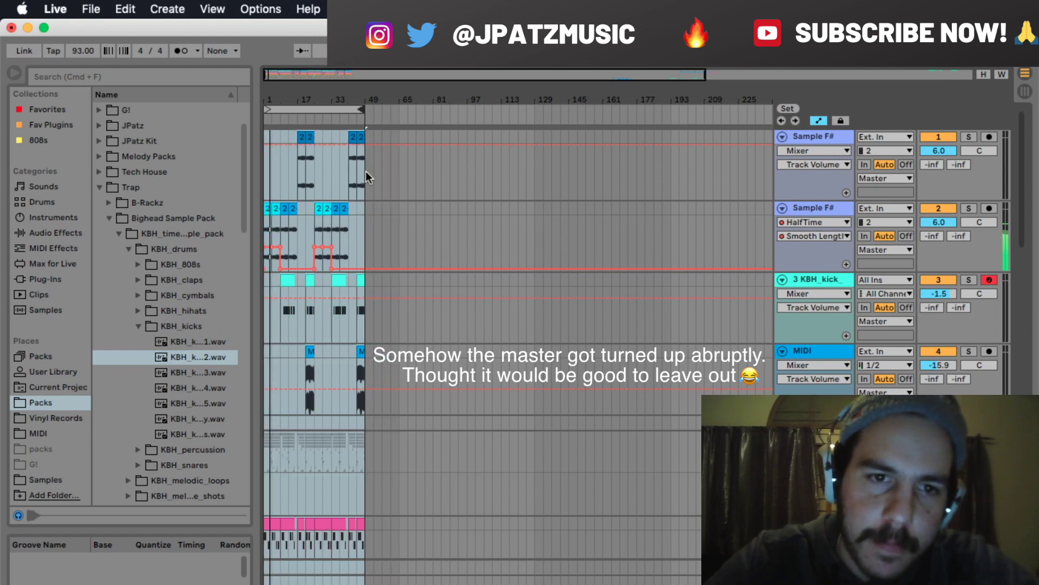
pyautogui.moveTo(265, 98); pyautogui.dragTo(264, 97)
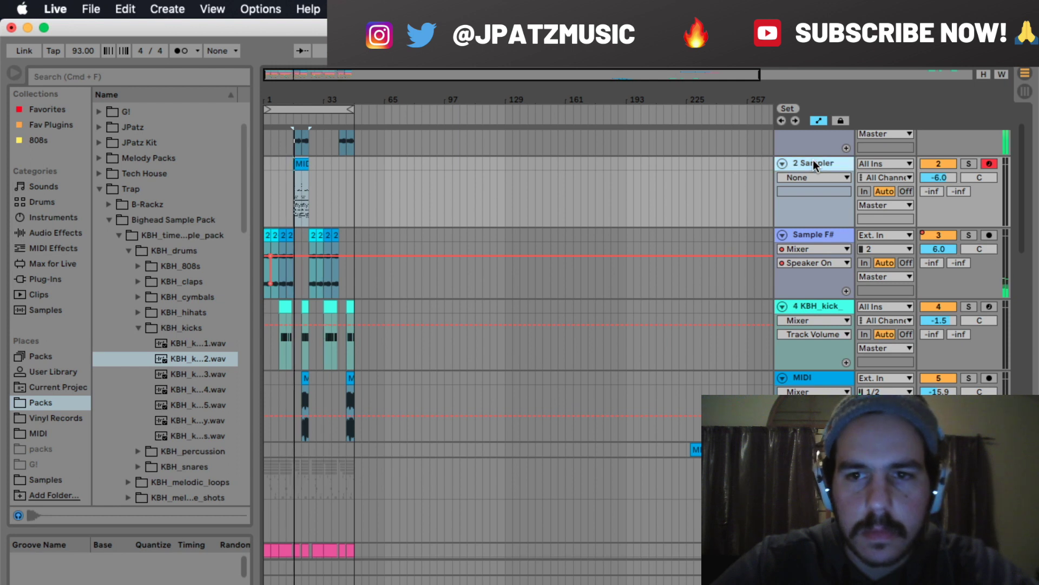
# Solo the new Sampler track and load the Omnisphere plug-in on it
pyautogui.doubleClick(813, 163)
pyautogui.click(969, 163)
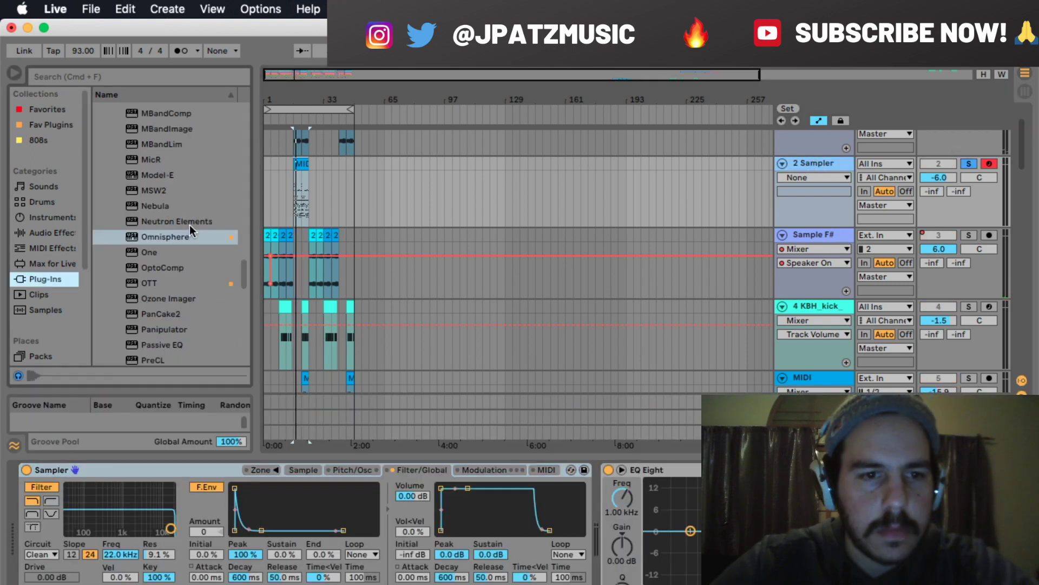
pyautogui.click(191, 236)
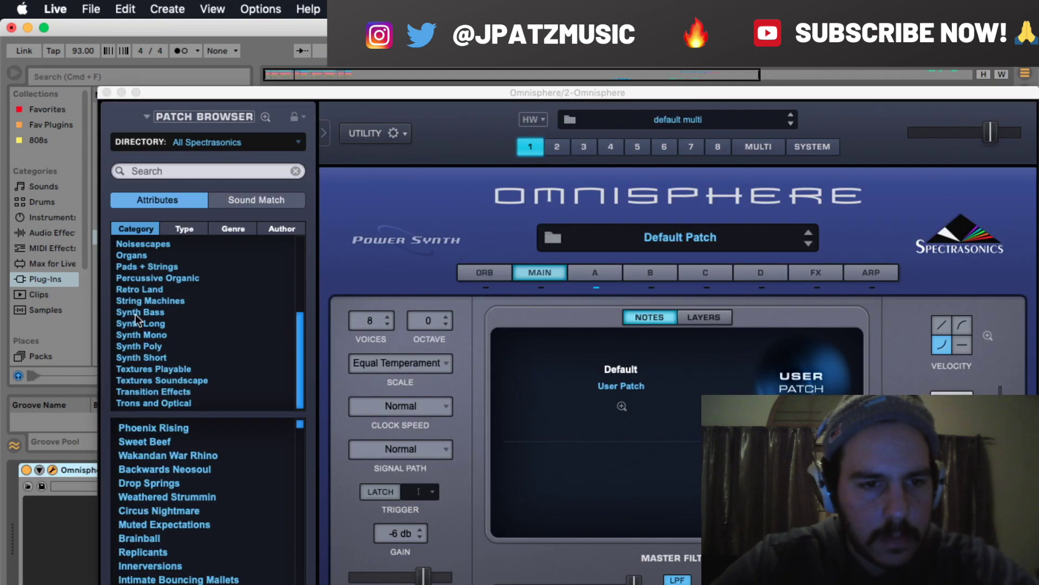
# Browse Omnisphere's Pads + Strings category, try the CS-80 Marcato Strings patch, and close the plug-in window
pyautogui.click(128, 266)
pyautogui.scroll(-15, 122, 512)
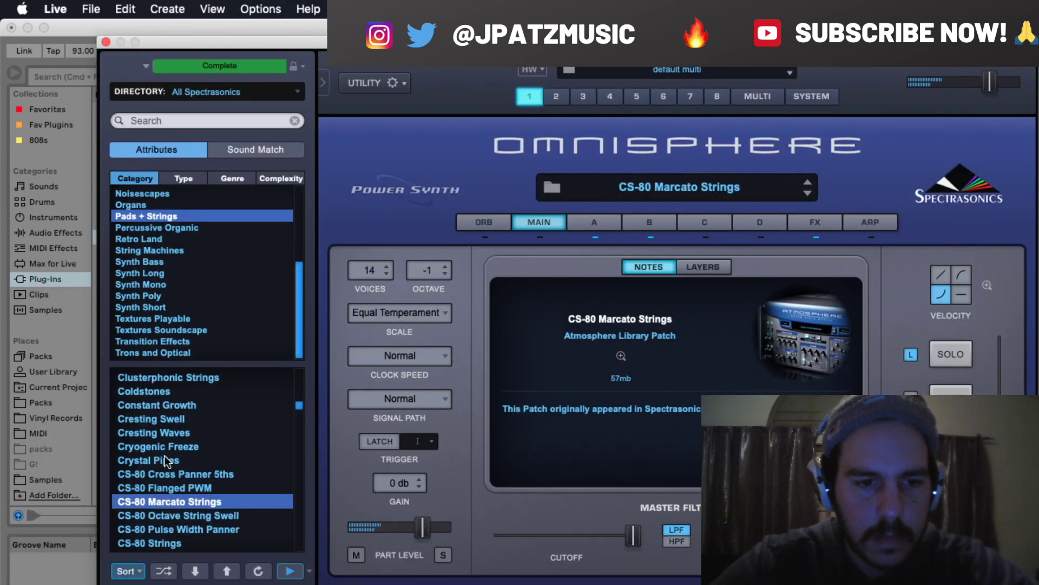
pyautogui.scroll(-5, 165, 456)
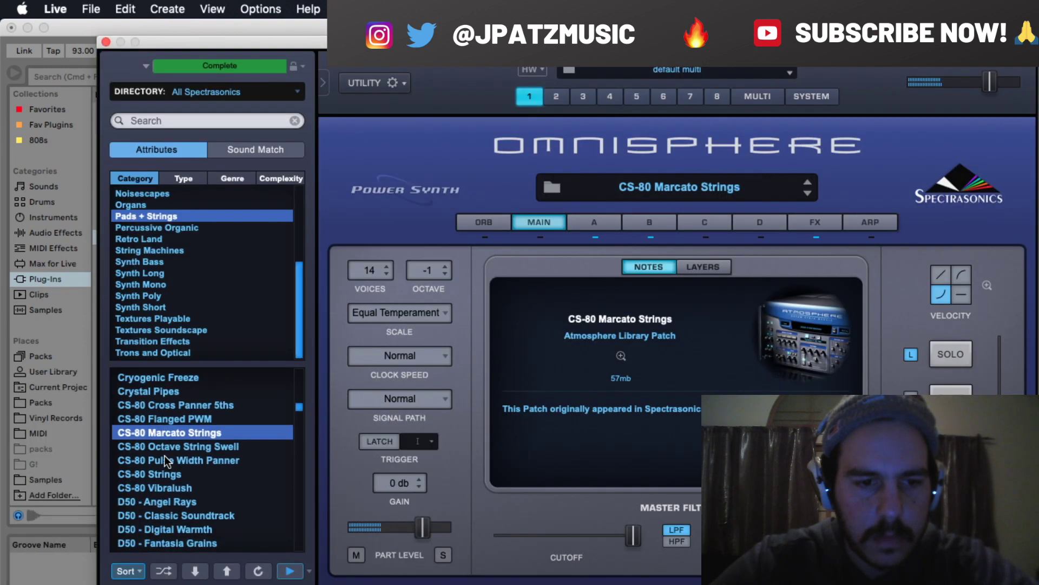
pyautogui.click(106, 42)
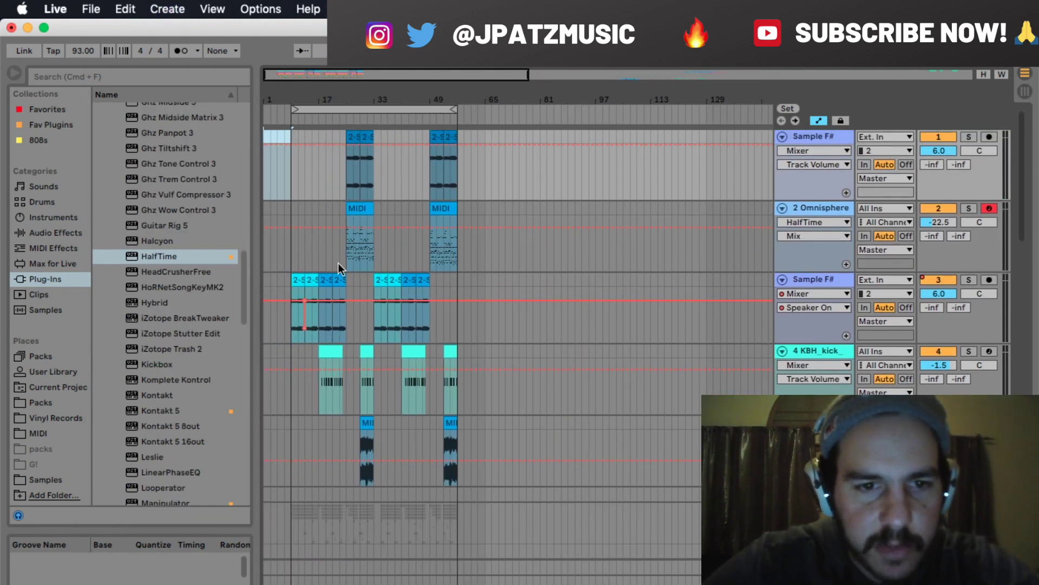
# Delete four bars of time from the empty space at the start of the arrangement
pyautogui.click(297, 275)
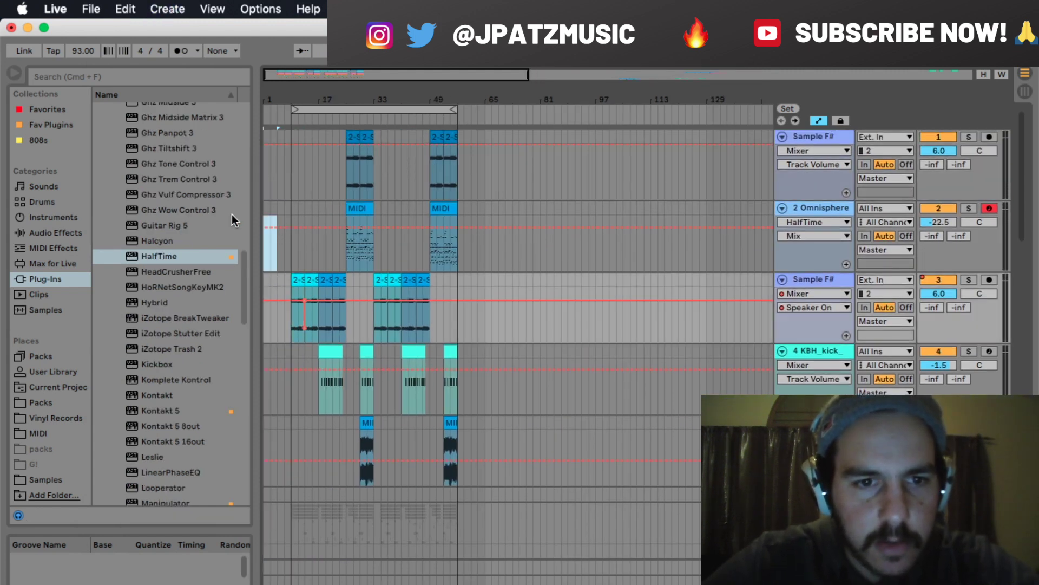
pyautogui.click(125, 8)
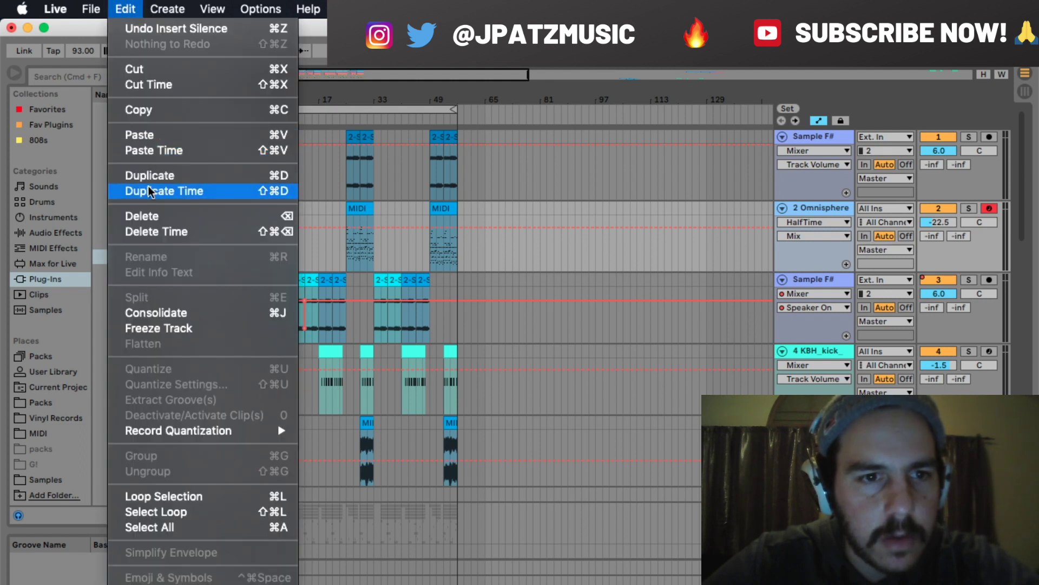
pyautogui.click(151, 232)
# Copy a four-bar chopped sample clip from bar 13 to bar 1 as an intro and to bar 53 as an outro
pyautogui.click(281, 278)
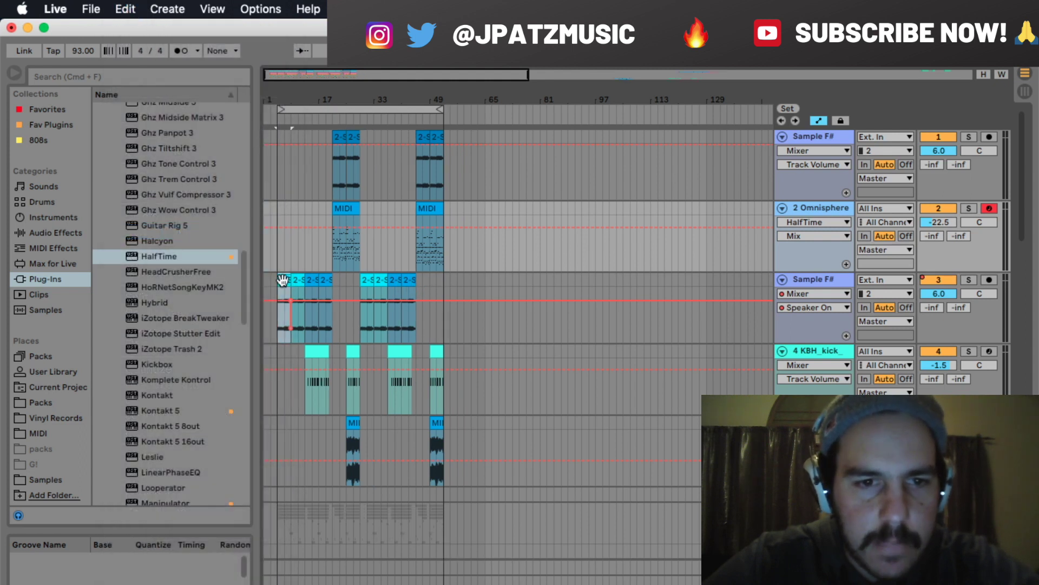
pyautogui.moveTo(312, 279); pyautogui.dragTo(264, 287)
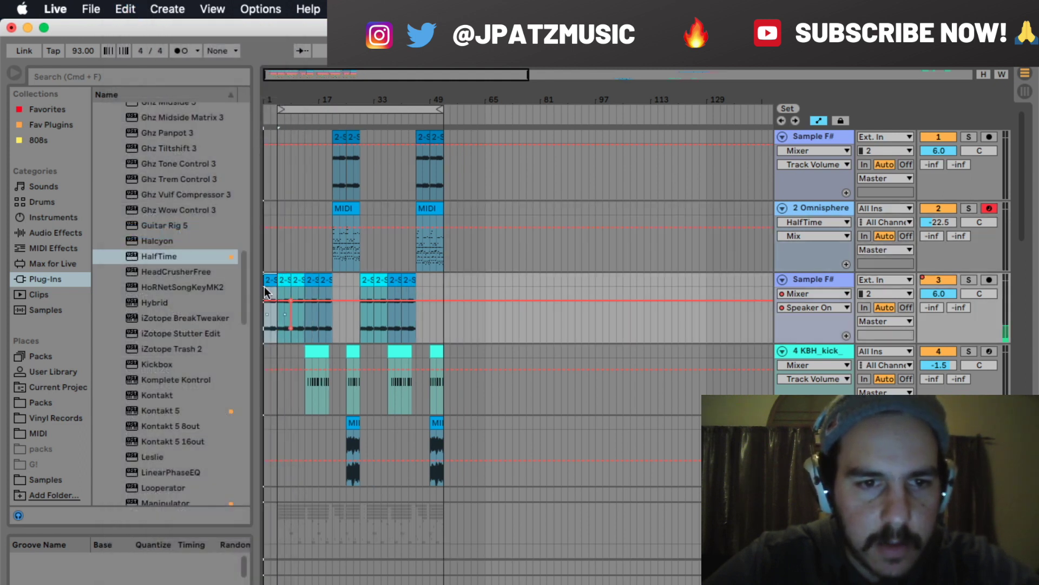
pyautogui.moveTo(267, 99); pyautogui.dragTo(268, 151)
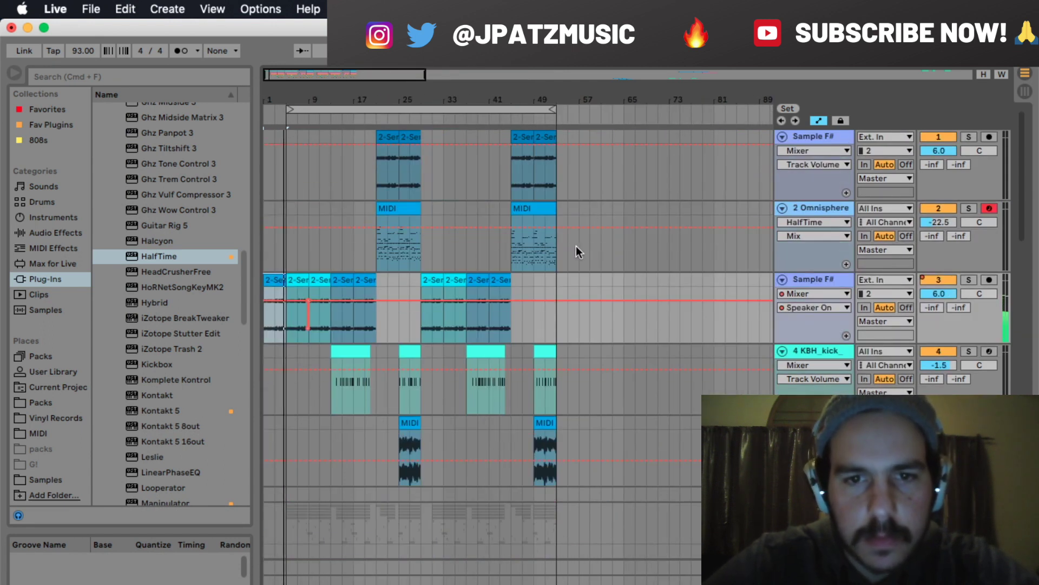
pyautogui.moveTo(272, 279); pyautogui.dragTo(574, 306)
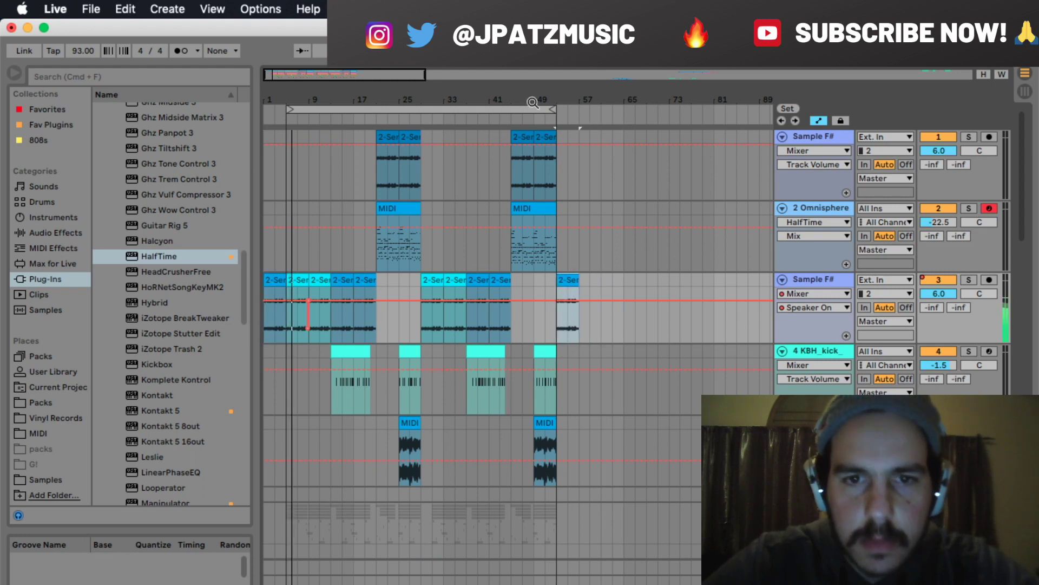
pyautogui.moveTo(541, 107); pyautogui.dragTo(307, 111)
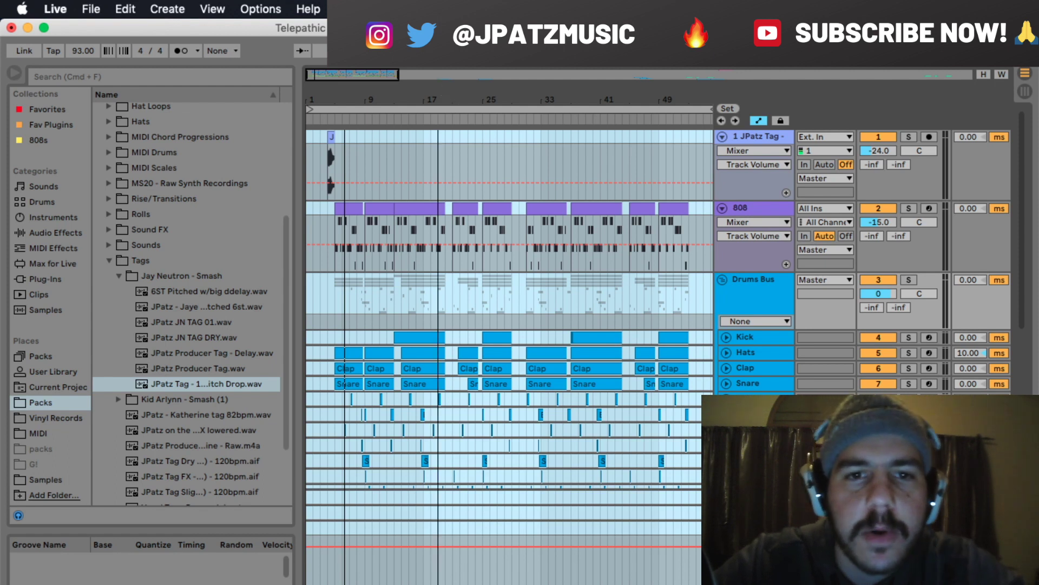
pyautogui.moveTo(438, 91); pyautogui.dragTo(416, 90)
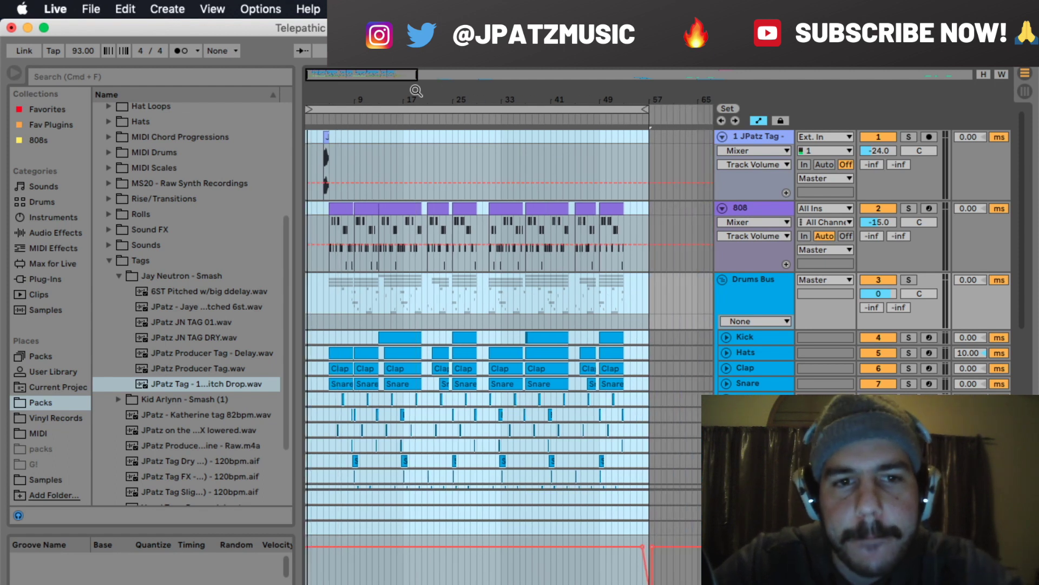